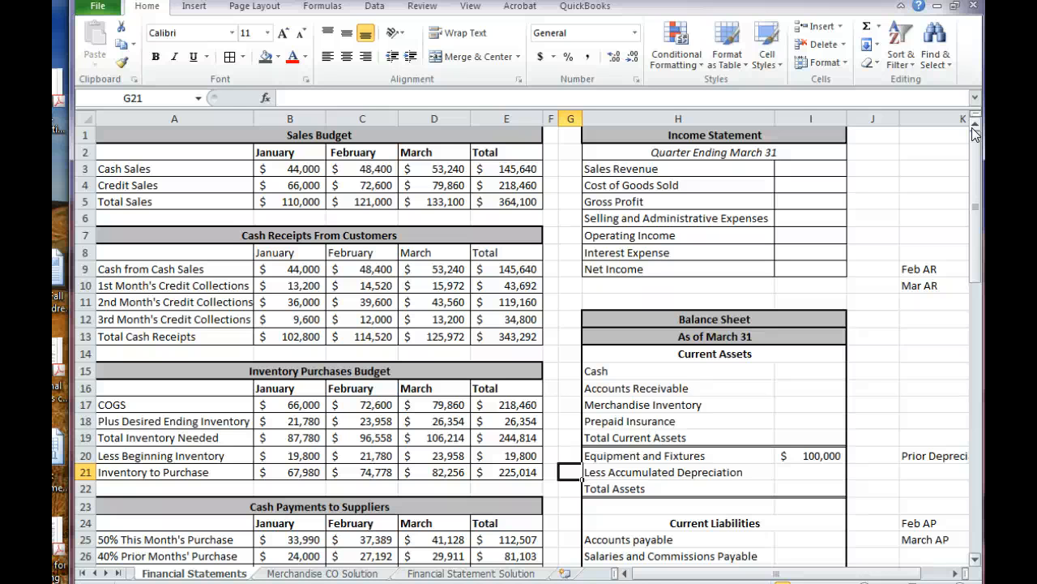
Review the Sales Budget, Cash Receipts From Customers, Inventory Purchases Budget and Cash Payments to Suppliers tables on the Financial Statements sheet
{"action": "left_click", "coordinate": [490, 142]}
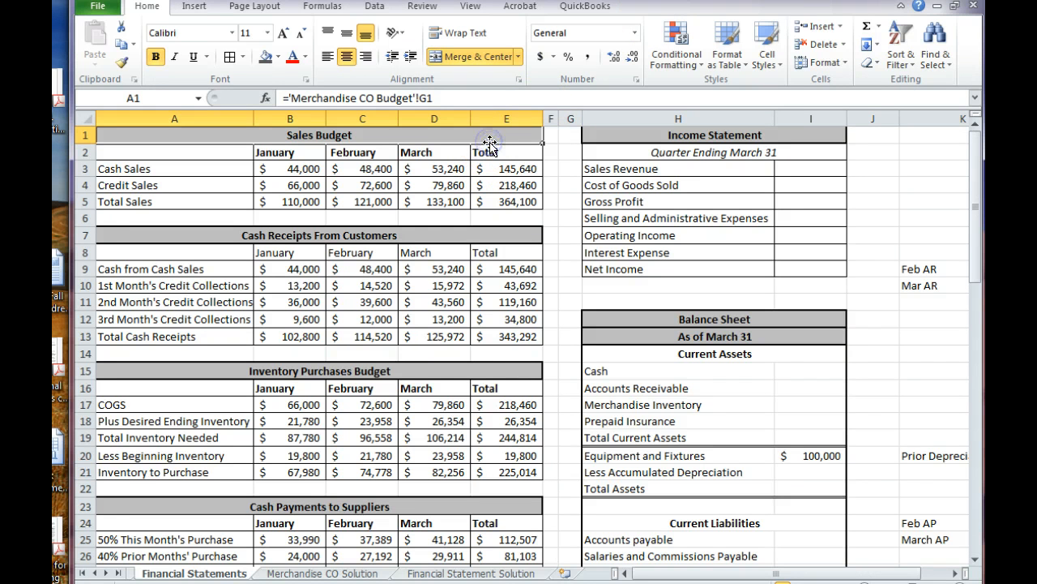
{"action": "left_click", "coordinate": [543, 174]}
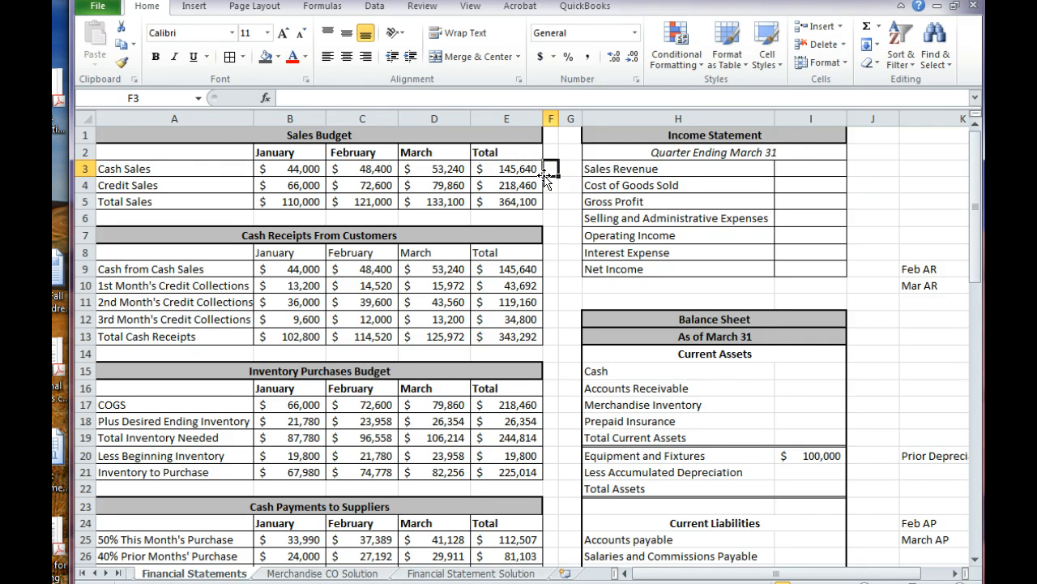
{"action": "left_click", "coordinate": [142, 168]}
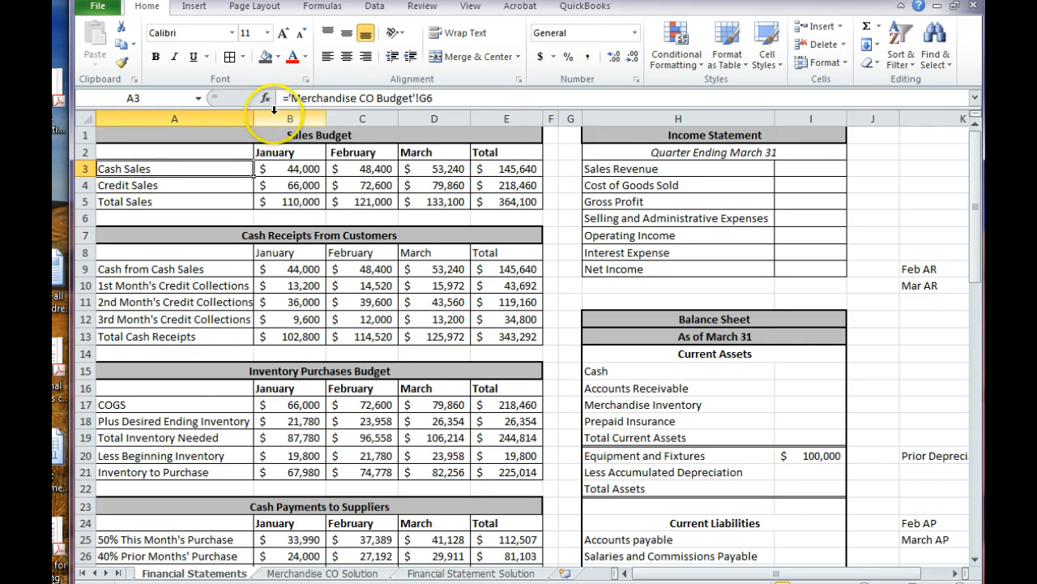
{"action": "left_click", "coordinate": [97, 572]}
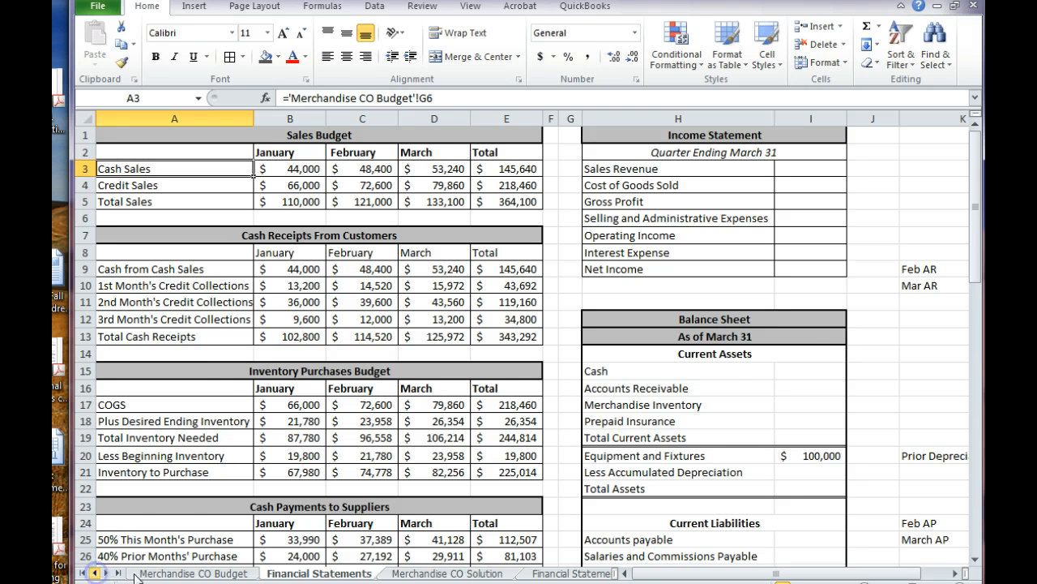
{"action": "left_click", "coordinate": [307, 320]}
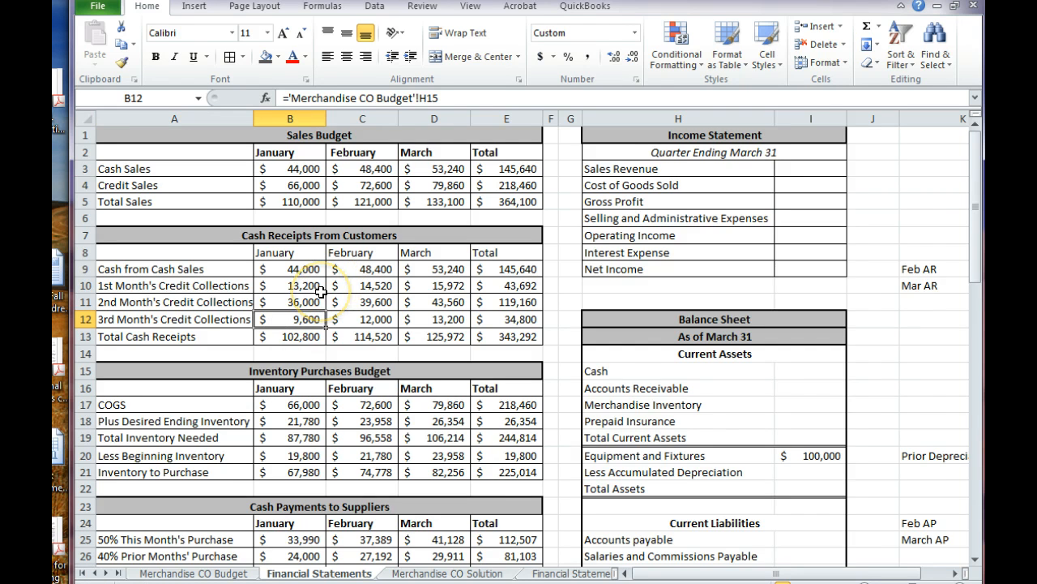
{"action": "scroll", "coordinate": [320, 292], "scroll_direction": "down", "scroll_amount": 1}
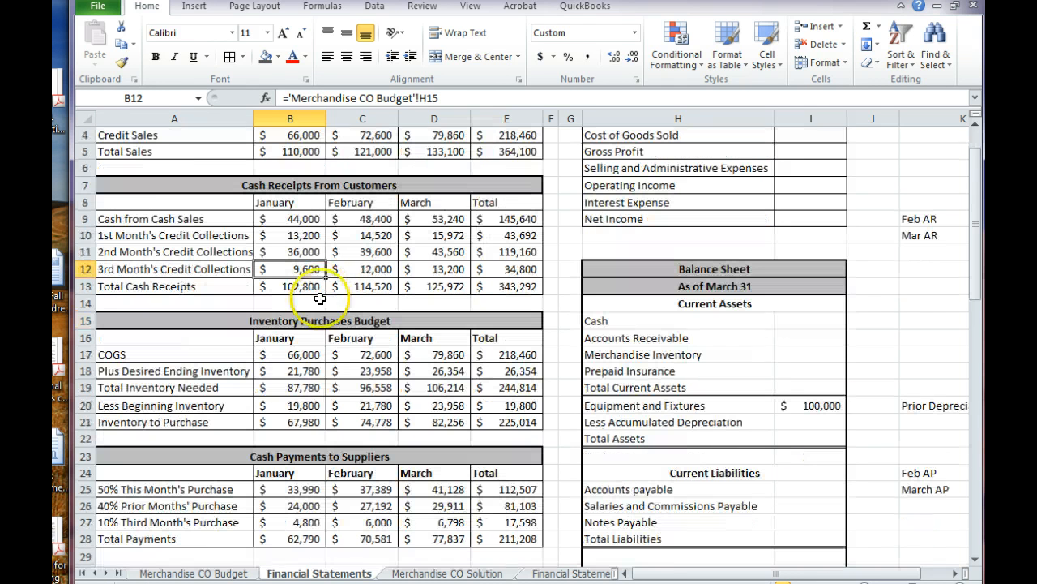
{"action": "left_click", "coordinate": [315, 322]}
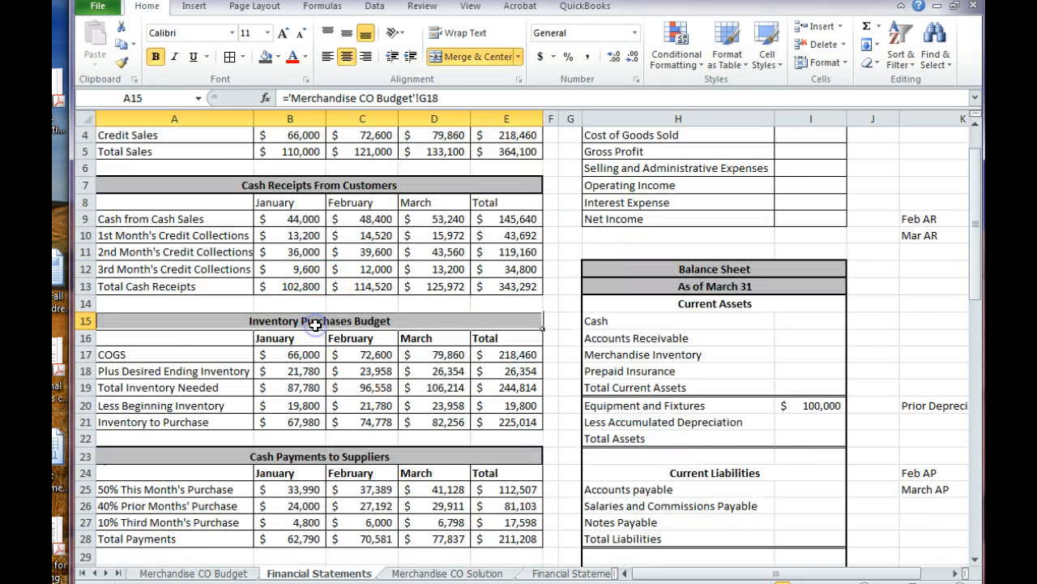
{"action": "left_click", "coordinate": [274, 459]}
Examine the Selling and Administrative Budget, Payments of S&A Expense and Cash Budget tables down to the Loan Balance row
{"action": "scroll", "coordinate": [278, 466], "scroll_direction": "down", "scroll_amount": 4}
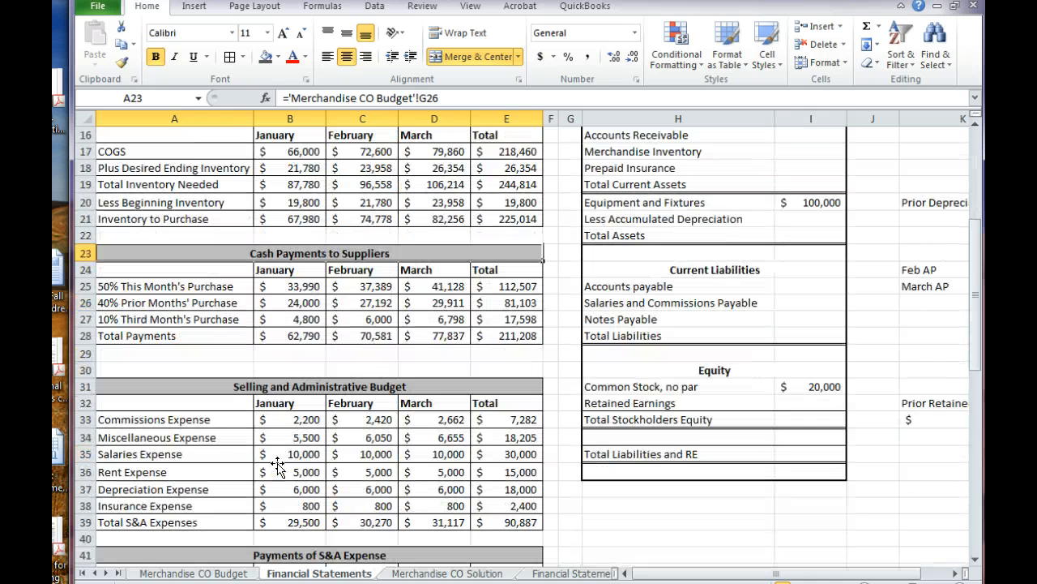
{"action": "left_click_drag", "start_coordinate": [279, 470], "coordinate": [290, 399]}
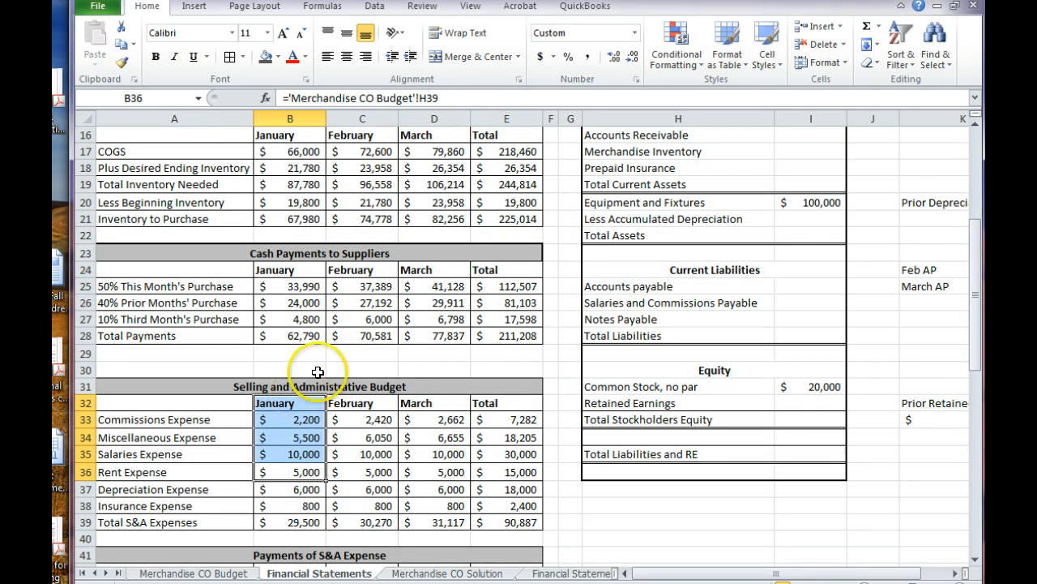
{"action": "left_click", "coordinate": [321, 372]}
{"action": "scroll", "coordinate": [308, 385], "scroll_direction": "down", "scroll_amount": 4}
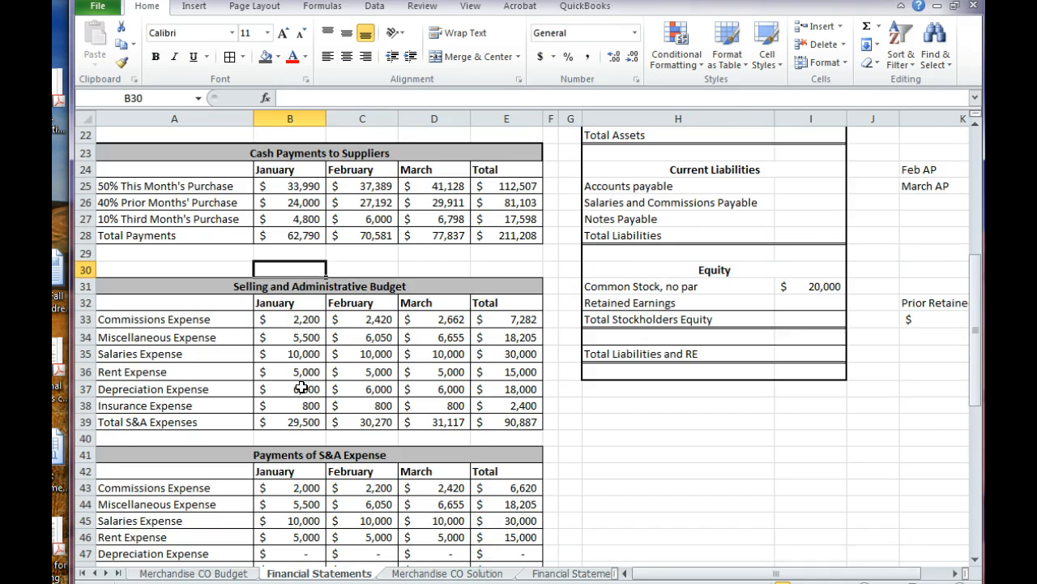
{"action": "scroll", "coordinate": [302, 387], "scroll_direction": "down", "scroll_amount": 2}
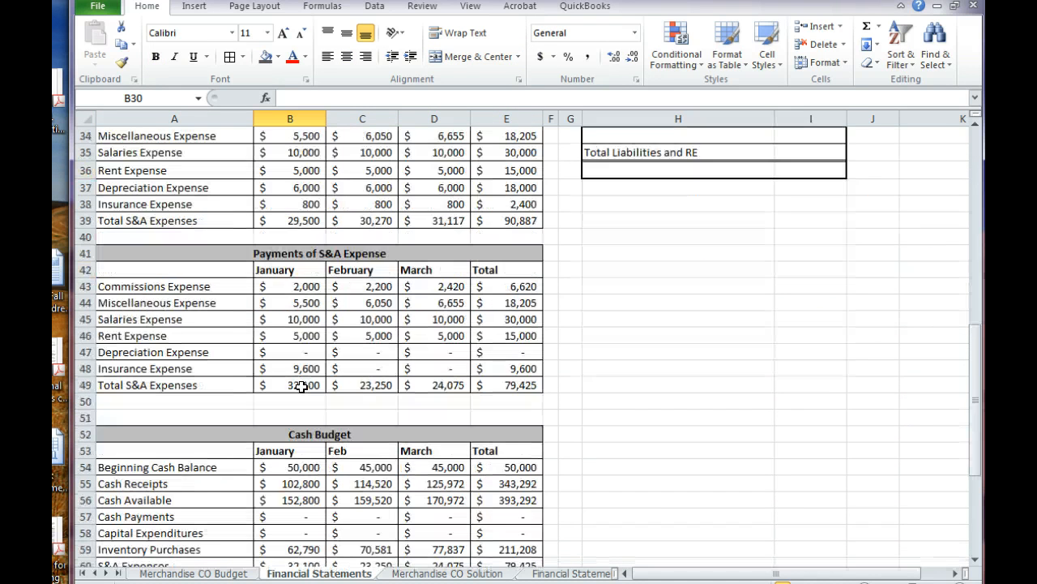
{"action": "scroll", "coordinate": [301, 387], "scroll_direction": "down", "scroll_amount": 4}
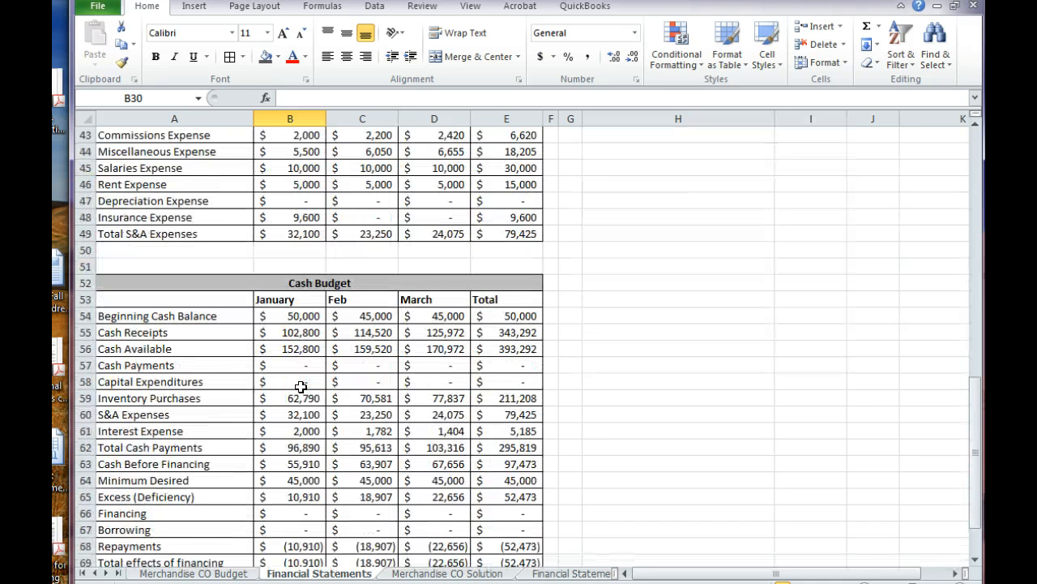
{"action": "scroll", "coordinate": [301, 386], "scroll_direction": "down", "scroll_amount": 2}
{"action": "left_click", "coordinate": [300, 386]}
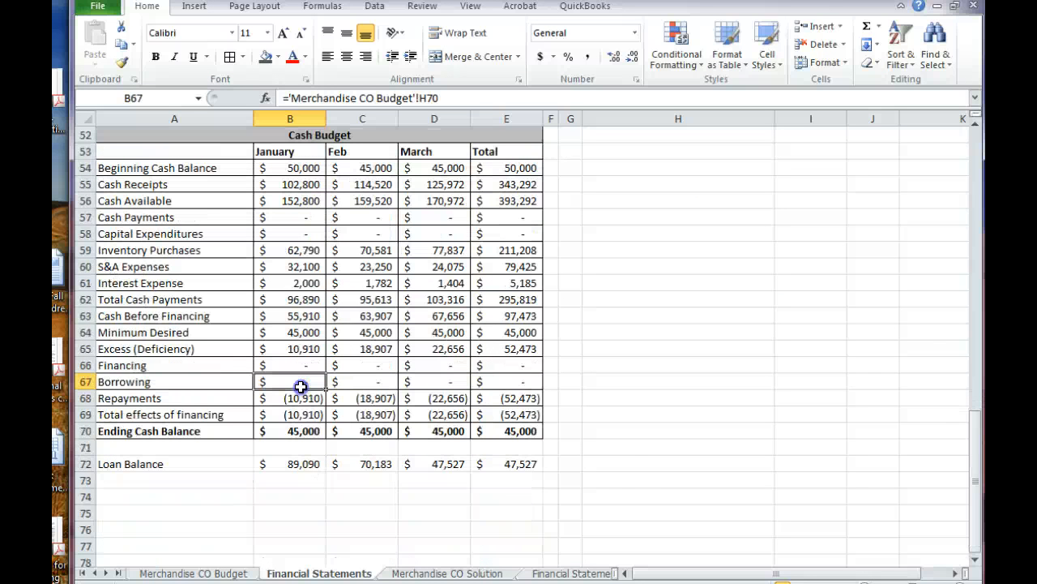
{"action": "left_click_drag", "start_coordinate": [301, 386], "coordinate": [574, 464]}
{"action": "left_click", "coordinate": [574, 463]}
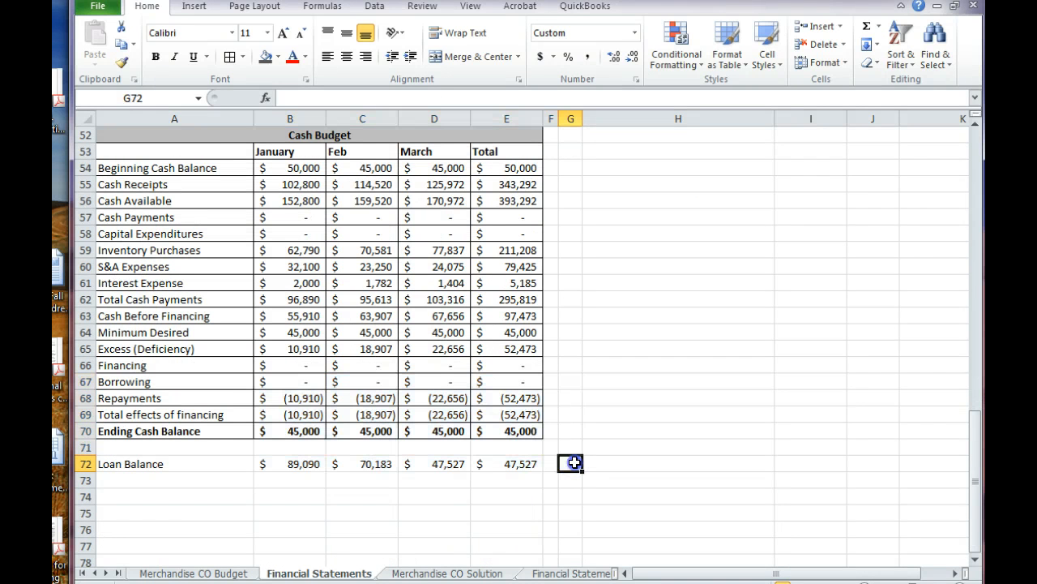
Look back over the Cash Budget's Total column and the earlier budget tables, returning to the start of the sheet
{"action": "scroll", "coordinate": [572, 462], "scroll_direction": "up", "scroll_amount": 5}
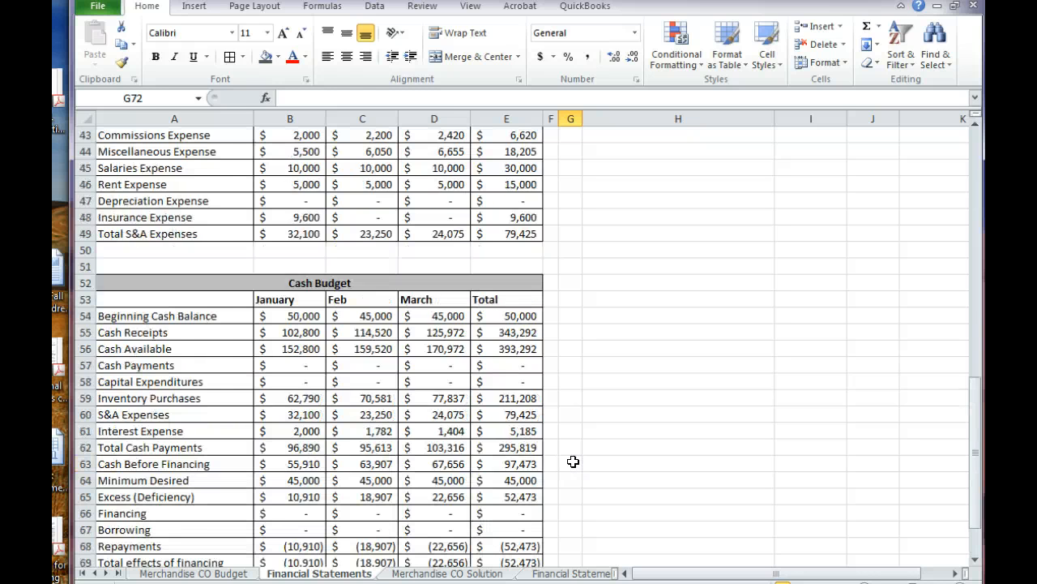
{"action": "left_click", "coordinate": [517, 430]}
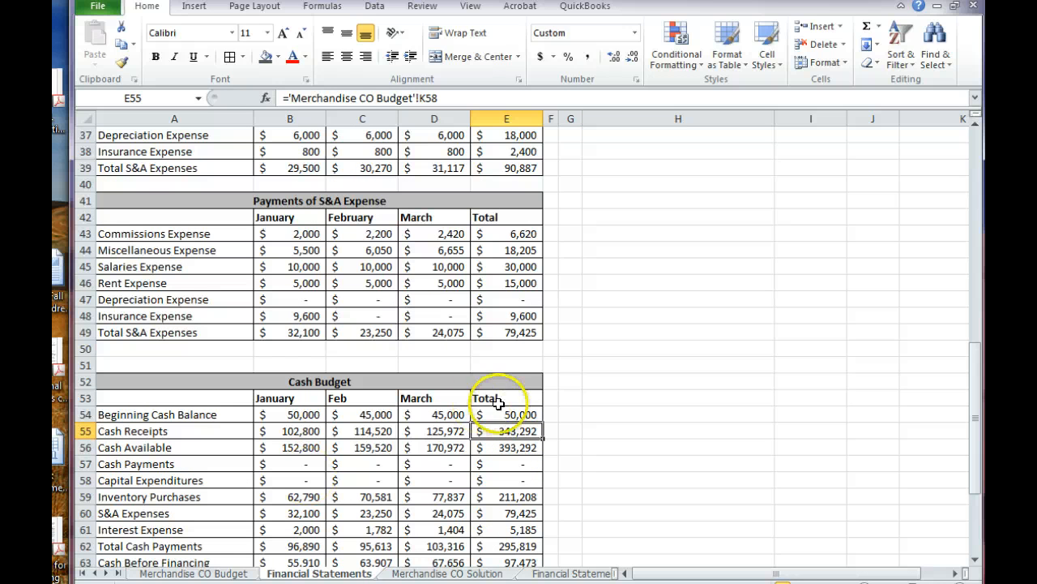
{"action": "left_click", "coordinate": [568, 459]}
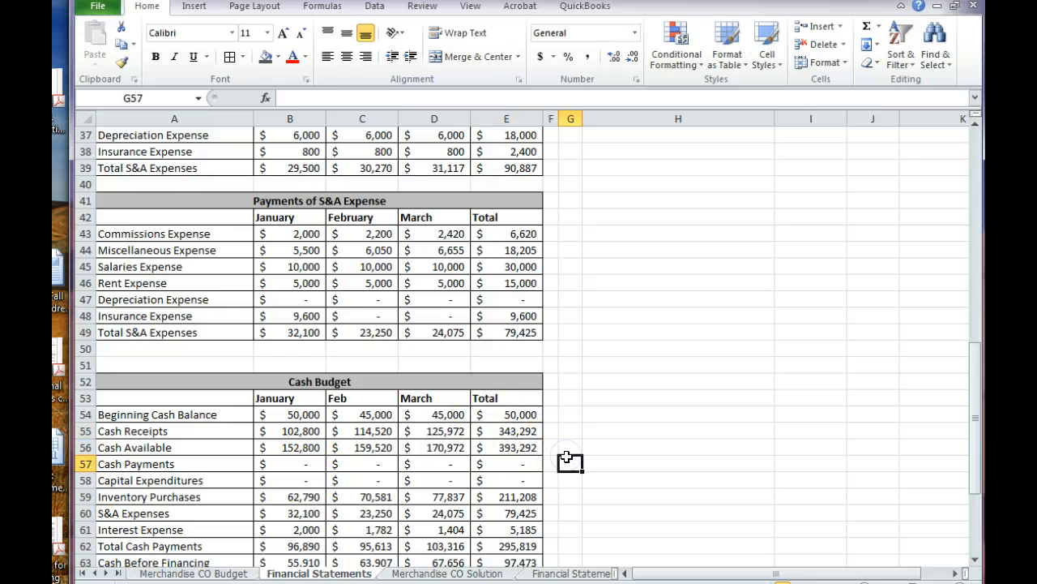
{"action": "scroll", "coordinate": [567, 458], "scroll_direction": "up", "scroll_amount": 6}
{"action": "scroll", "coordinate": [567, 456], "scroll_direction": "up", "scroll_amount": 4}
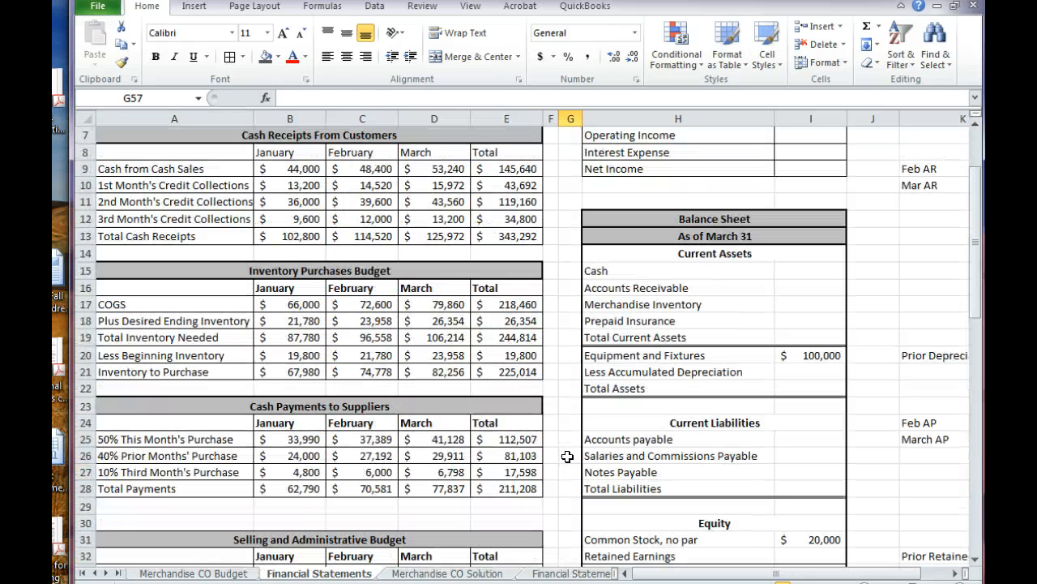
{"action": "scroll", "coordinate": [568, 457], "scroll_direction": "up", "scroll_amount": 2}
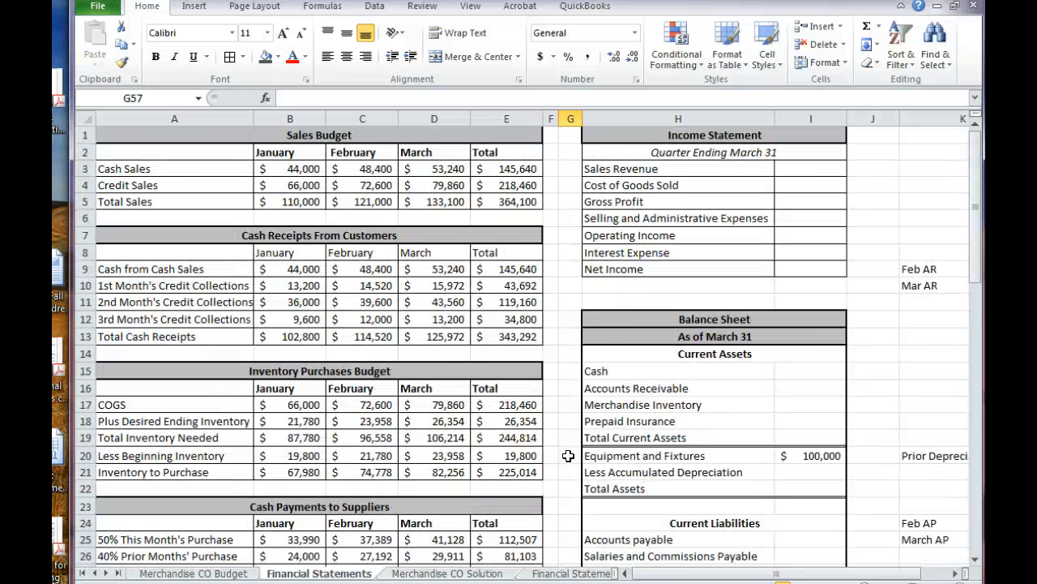
Examine the Income Statement template line by line, from its heading and Sales Revenue down to Net Income
{"action": "left_click", "coordinate": [646, 142]}
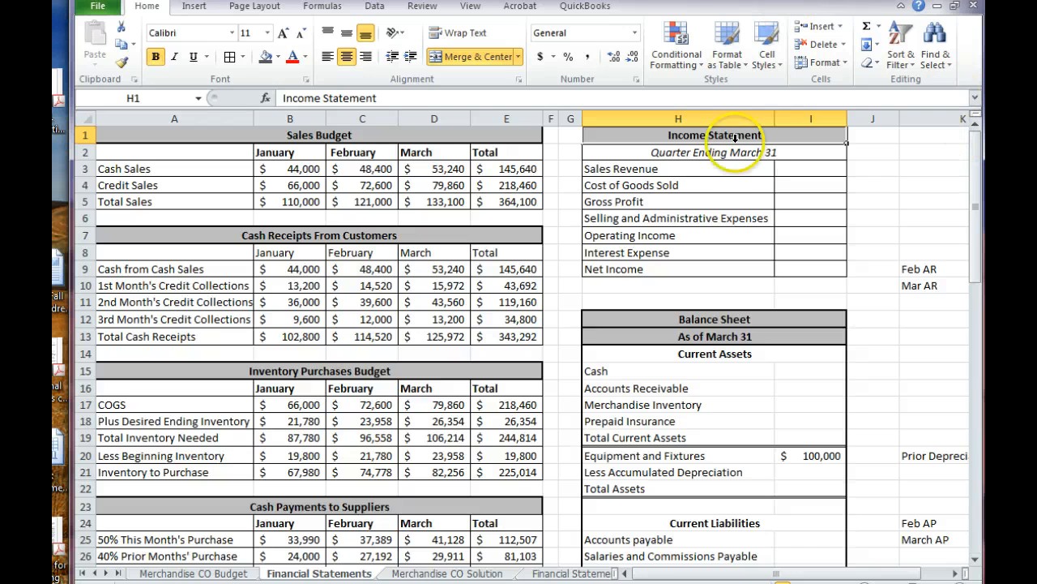
{"action": "left_click", "coordinate": [728, 158]}
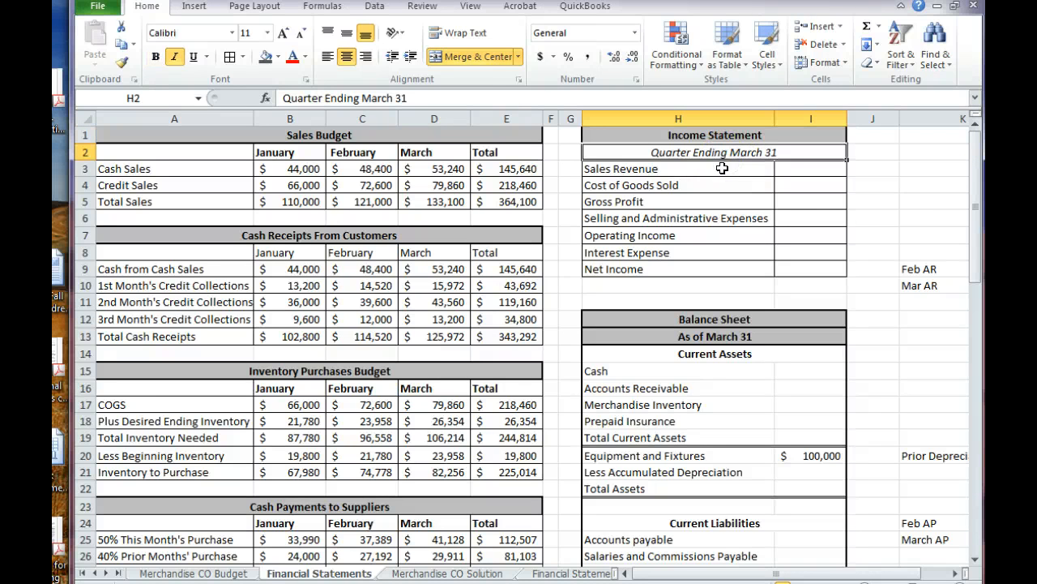
{"action": "left_click", "coordinate": [722, 167]}
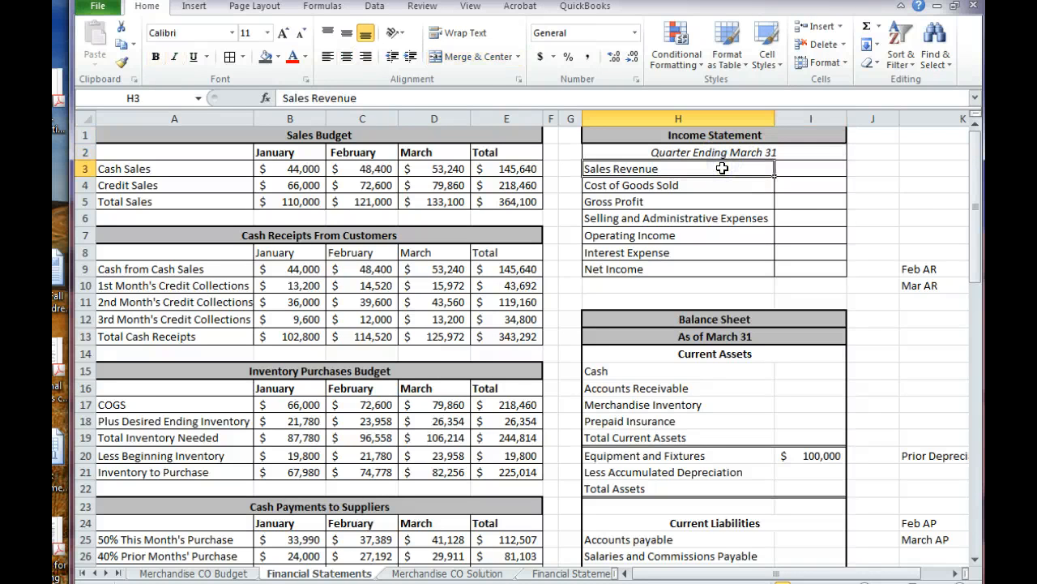
{"action": "key", "text": "Down"}
{"action": "key", "text": "Down"}
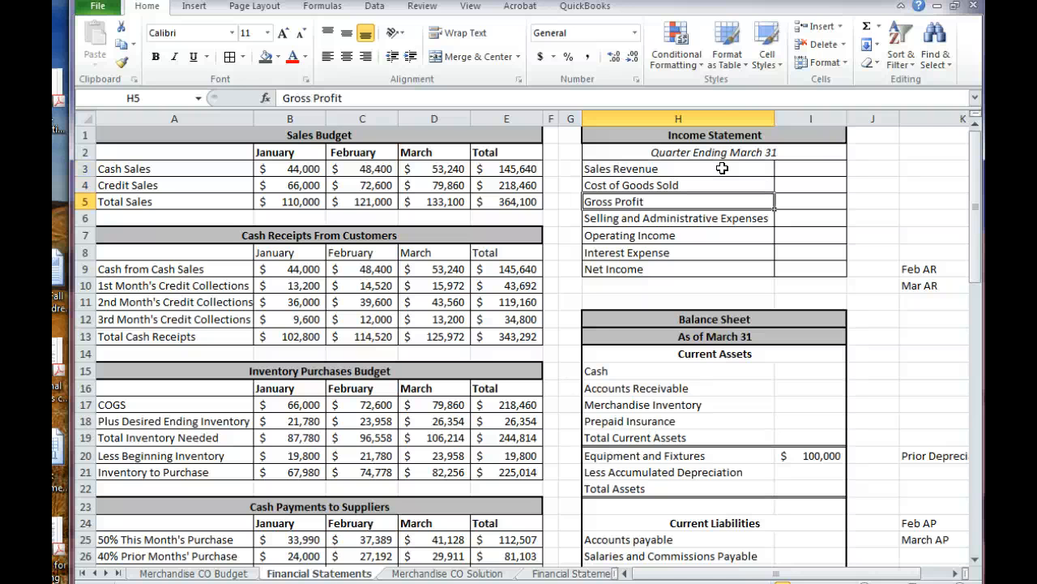
{"action": "key", "text": "Down"}
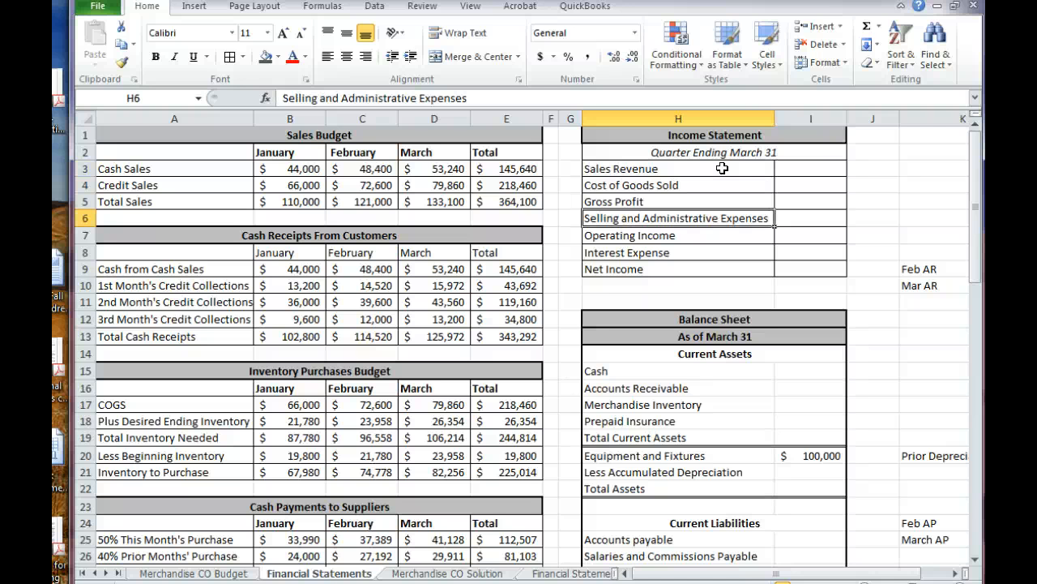
{"action": "key", "text": "Down"}
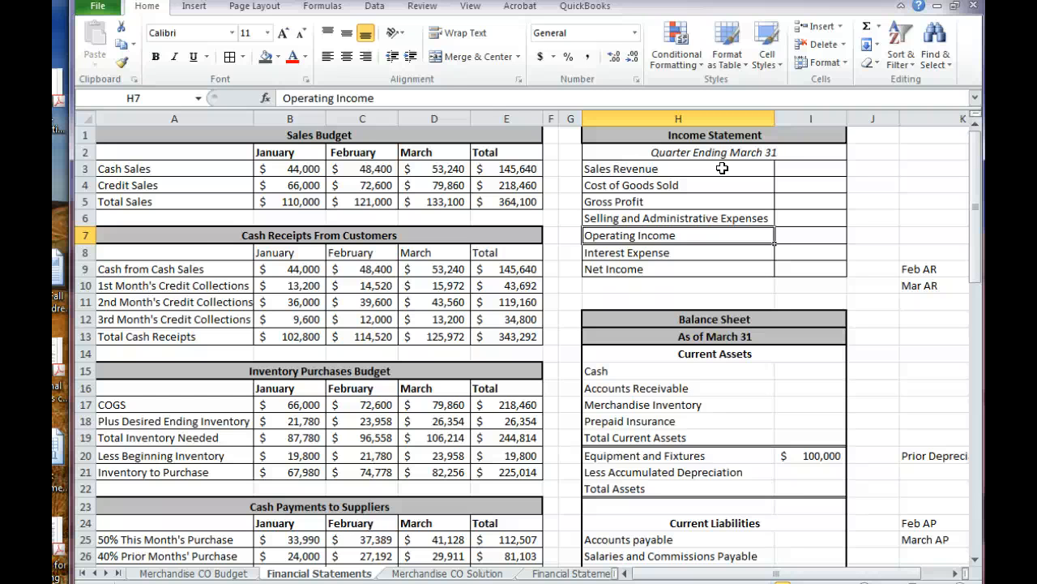
{"action": "key", "text": "Down"}
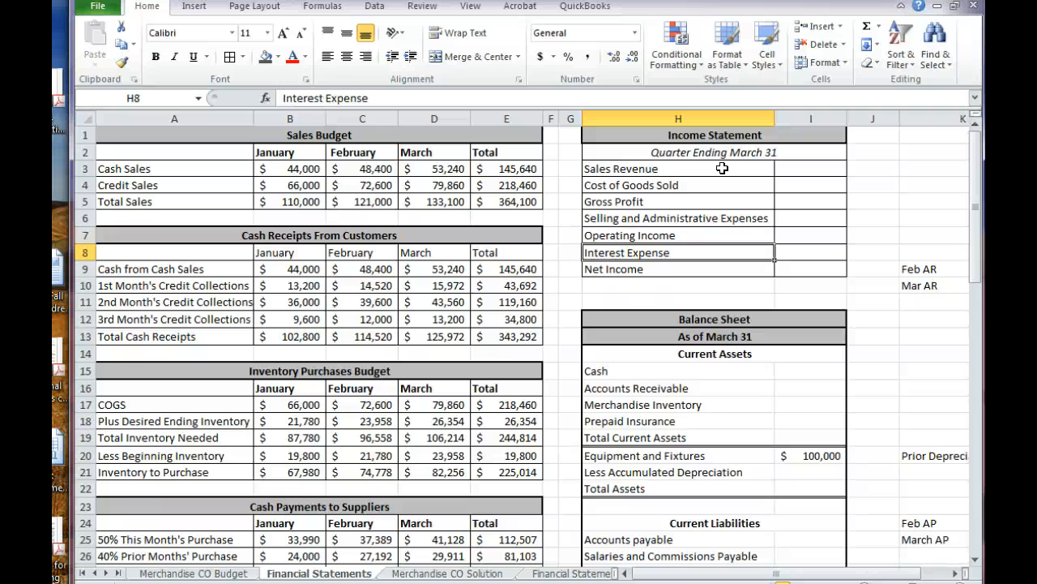
{"action": "key", "text": "Down"}
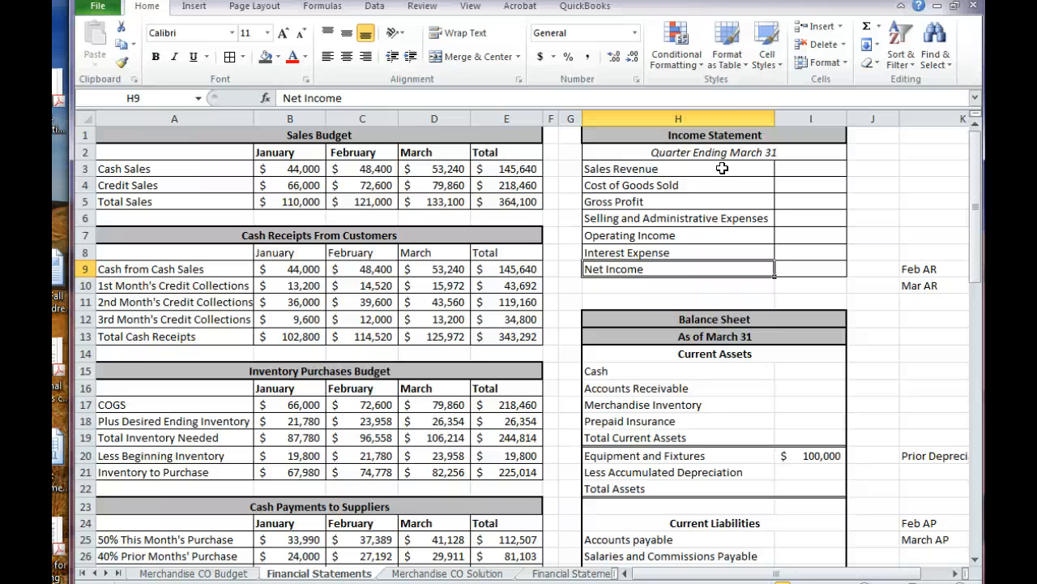
Look over the Balance Sheet template from its As of March 31 heading to below Total Liabilities and RE
{"action": "key", "text": "Down"}
{"action": "key", "text": "Down"}
{"action": "key", "text": "Down"}
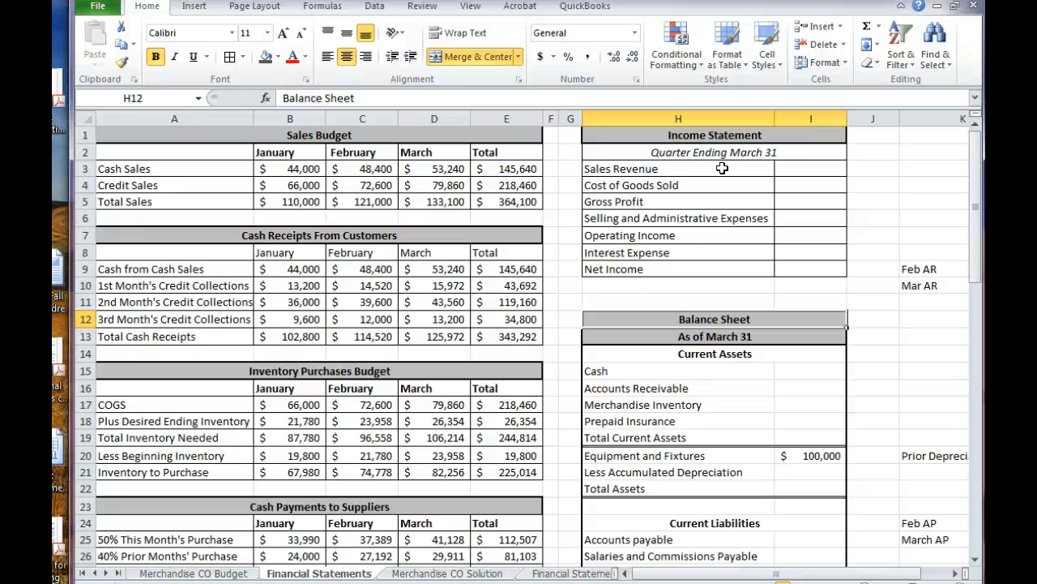
{"action": "key", "text": "Down"}
{"action": "key", "text": "Down"}
{"action": "key", "text": "Down"}
{"action": "key", "text": "Down"}
{"action": "key", "text": "Down"}
{"action": "key", "text": "Down"}
{"action": "key", "text": "Down"}
{"action": "key", "text": "Down"}
{"action": "key", "text": "Down"}
{"action": "key", "text": "Down"}
{"action": "key", "text": "Down"}
{"action": "key", "text": "Down"}
{"action": "key", "text": "Down"}
{"action": "key", "text": "Down"}
{"action": "key", "text": "Down"}
{"action": "key", "text": "Down"}
{"action": "key", "text": "Down"}
{"action": "key", "text": "Down"}
{"action": "key", "text": "Down"}
{"action": "key", "text": "Down"}
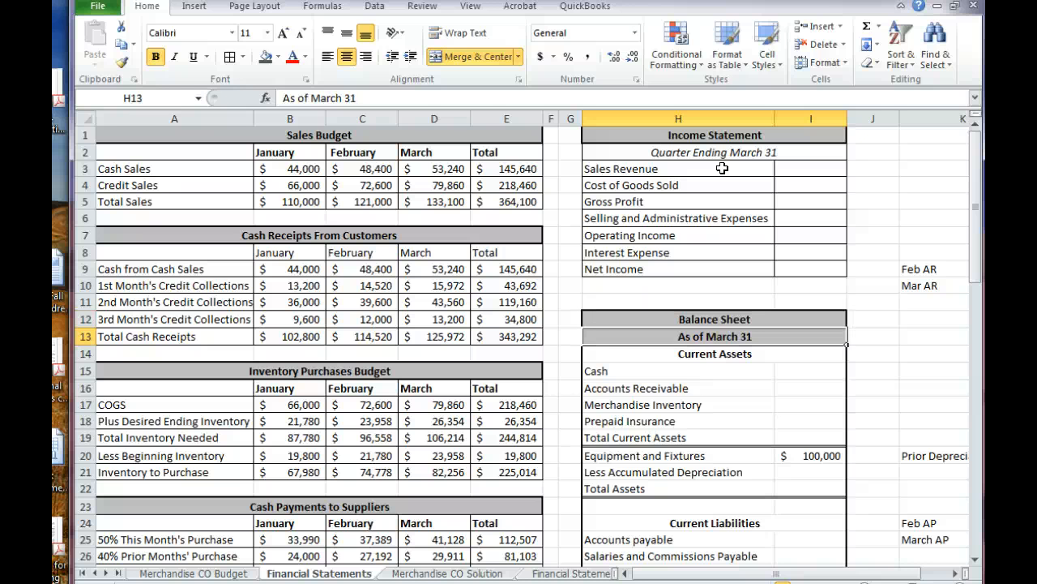
{"action": "key", "text": "Down"}
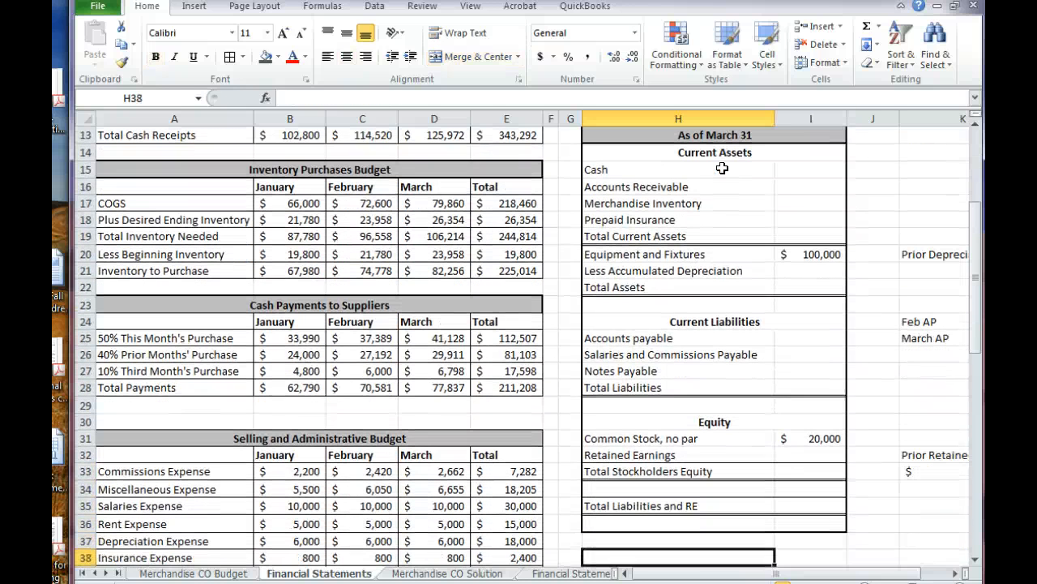
{"action": "key", "text": "Down"}
Go through the Balance Sheet's asset lines from Cash to Total Current Assets, ending on the Equipment and Fixtures amount in I20
{"action": "key", "text": "Up"}
{"action": "key", "text": "Up"}
{"action": "key", "text": "Up"}
{"action": "key", "text": "Up"}
{"action": "key", "text": "Up"}
{"action": "key", "text": "Up"}
{"action": "key", "text": "Up"}
{"action": "key", "text": "Up"}
{"action": "key", "text": "Up"}
{"action": "key", "text": "Up"}
{"action": "key", "text": "Up"}
{"action": "key", "text": "Up"}
{"action": "key", "text": "Up"}
{"action": "key", "text": "Up"}
{"action": "key", "text": "Up"}
{"action": "key", "text": "Up"}
{"action": "key", "text": "Up"}
{"action": "key", "text": "Up"}
{"action": "key", "text": "Up"}
{"action": "key", "text": "Up"}
{"action": "key", "text": "Up"}
{"action": "key", "text": "Up"}
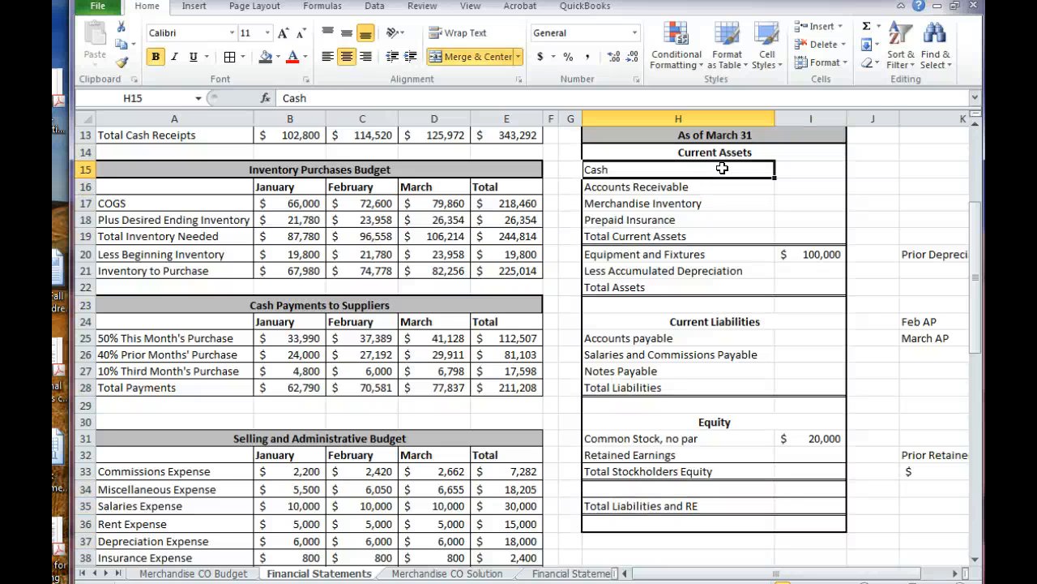
{"action": "key", "text": "Down"}
{"action": "key", "text": "Down"}
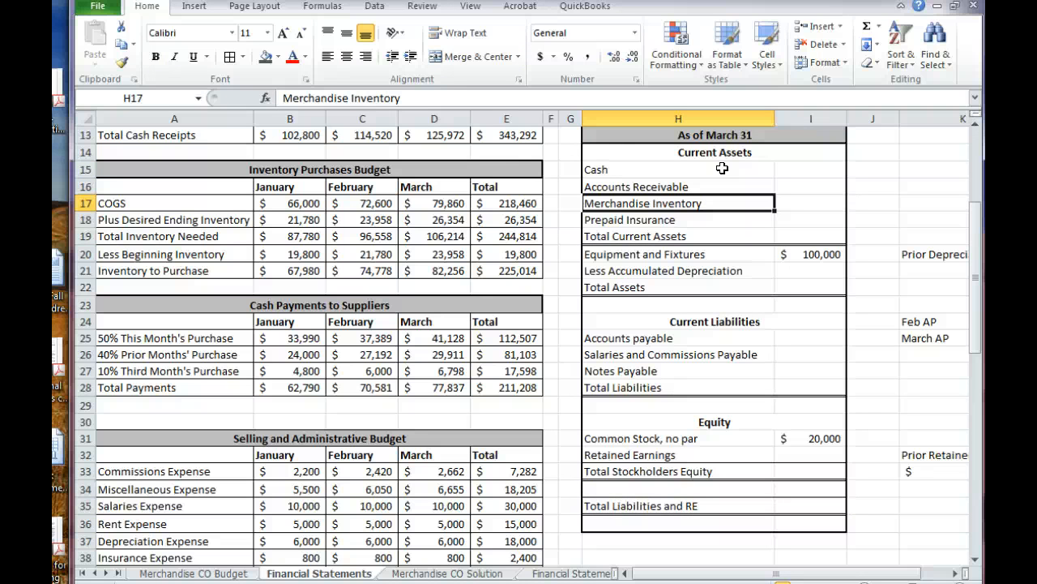
{"action": "key", "text": "Down"}
{"action": "key", "text": "Down"}
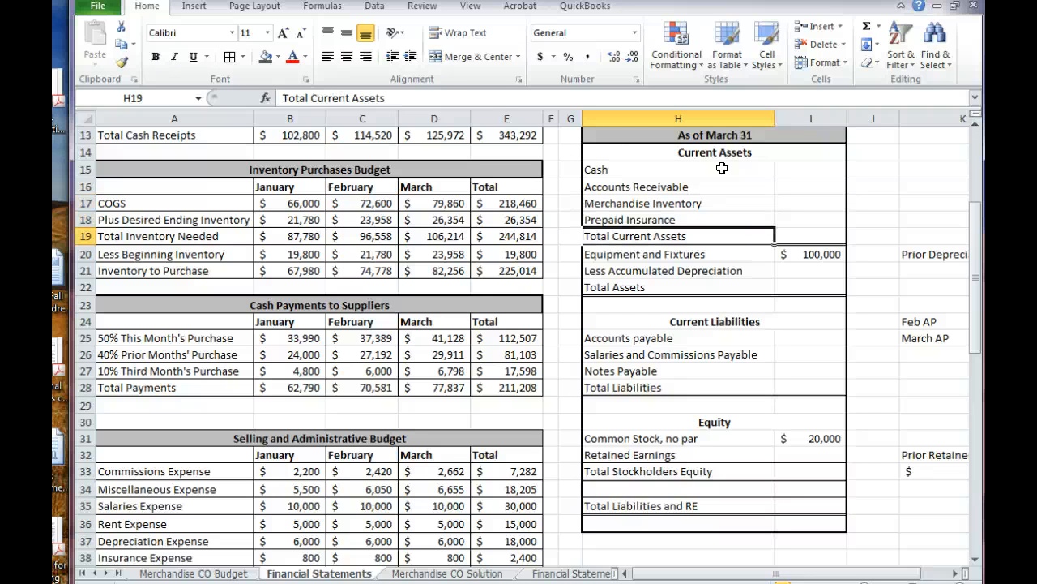
{"action": "key", "text": "Down"}
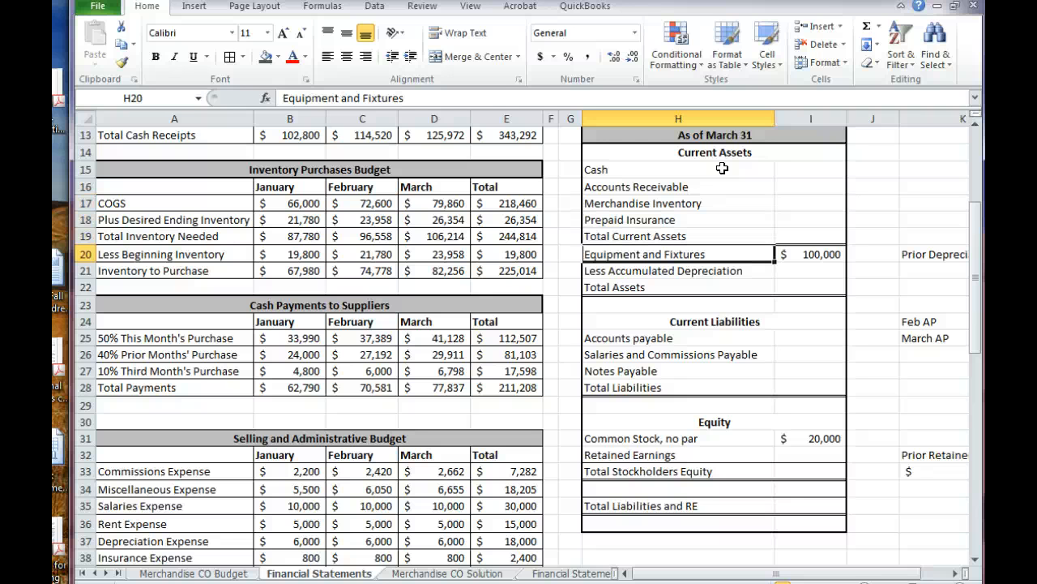
{"action": "key", "text": "Right"}
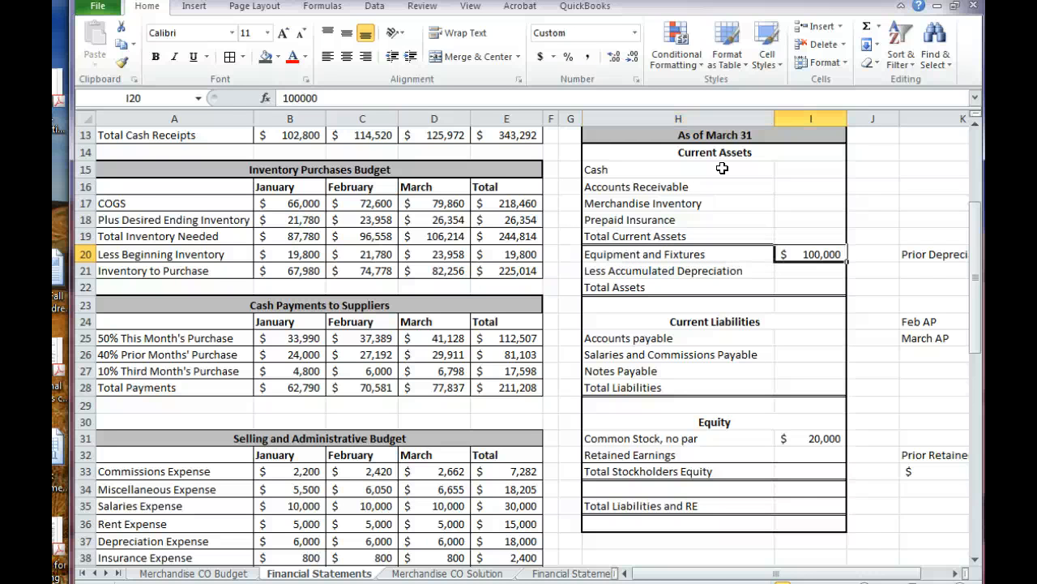
Go through the Balance Sheet lines from Equipment and Fixtures to Total Assets and the Current Liabilities section down to Total Liabilities
{"action": "key", "text": "Left"}
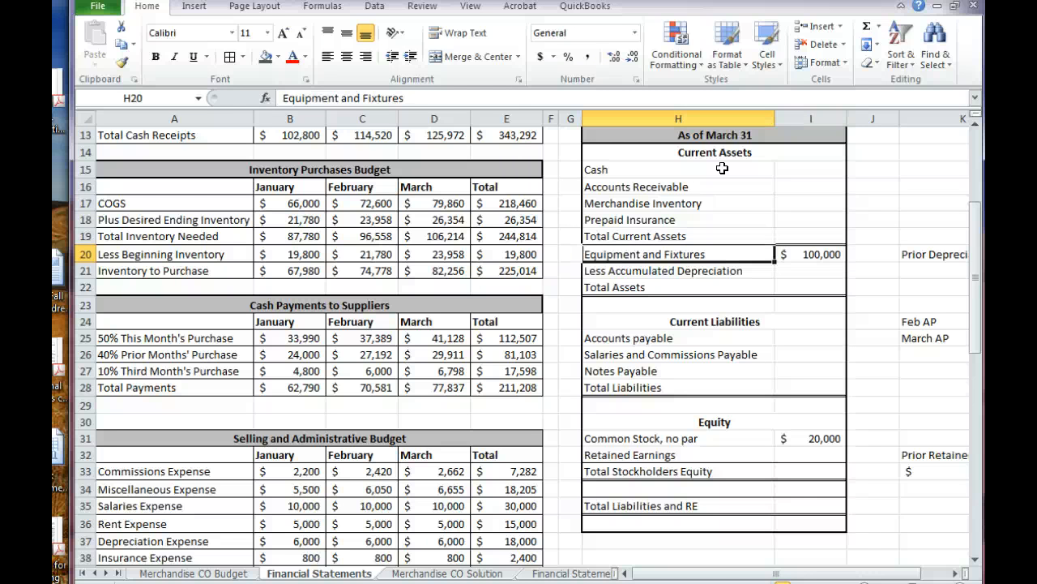
{"action": "key", "text": "Down"}
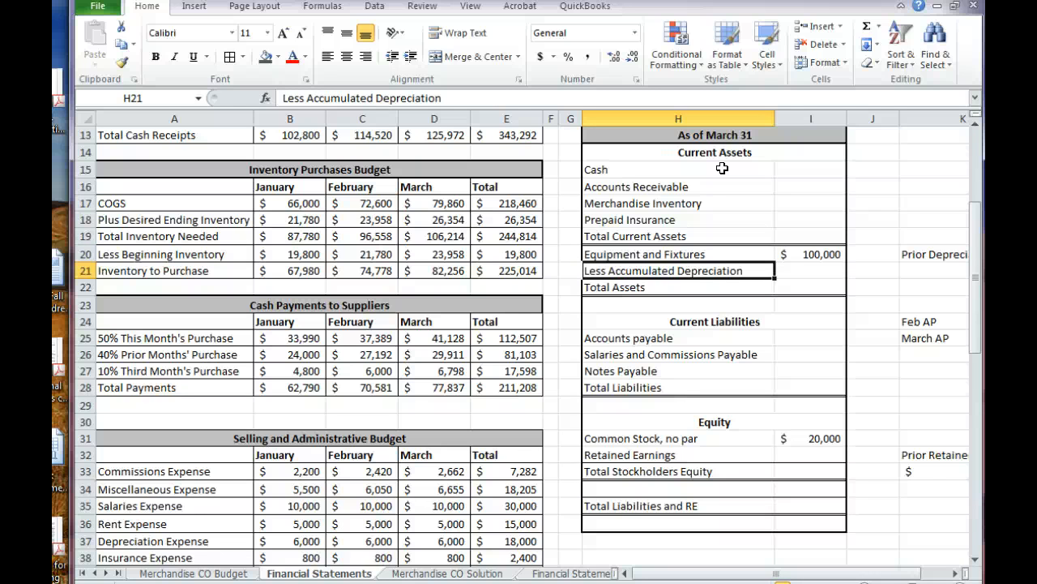
{"action": "key", "text": "Down"}
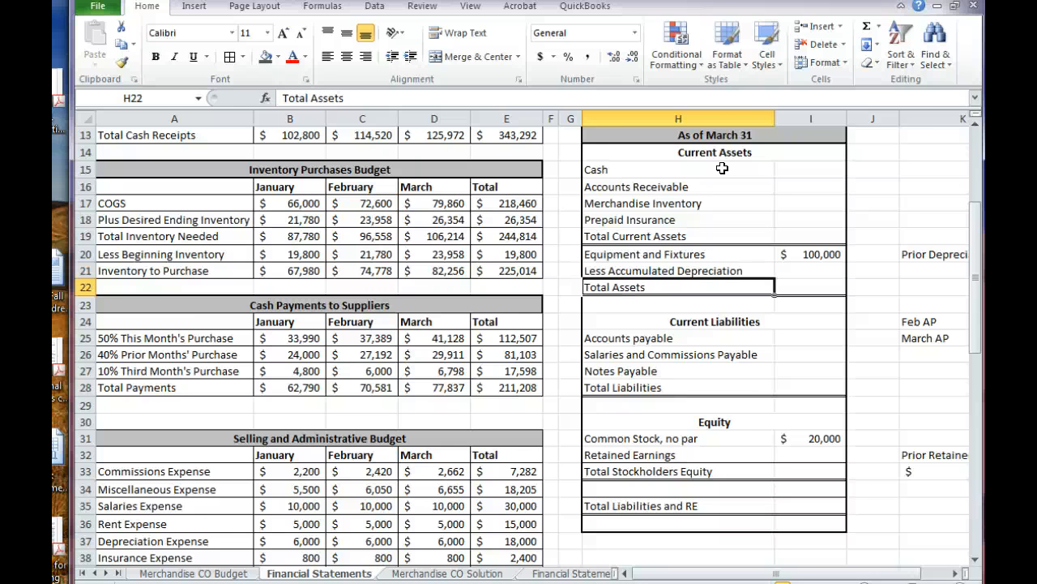
{"action": "key", "text": "Down"}
{"action": "key", "text": "Down"}
{"action": "key", "text": "Down"}
{"action": "key", "text": "Down"}
{"action": "key", "text": "Down"}
{"action": "key", "text": "Down"}
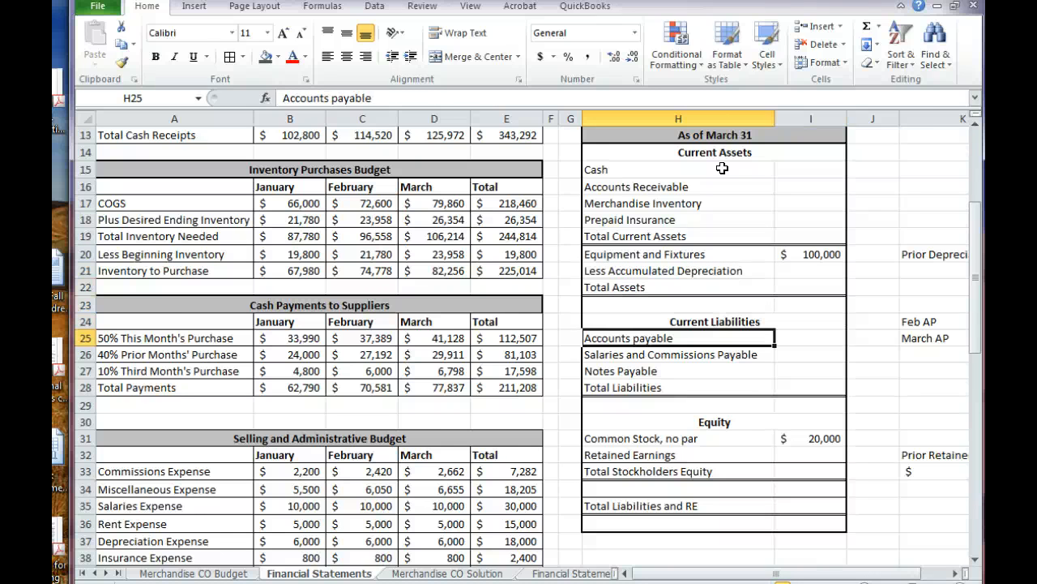
{"action": "key", "text": "Down"}
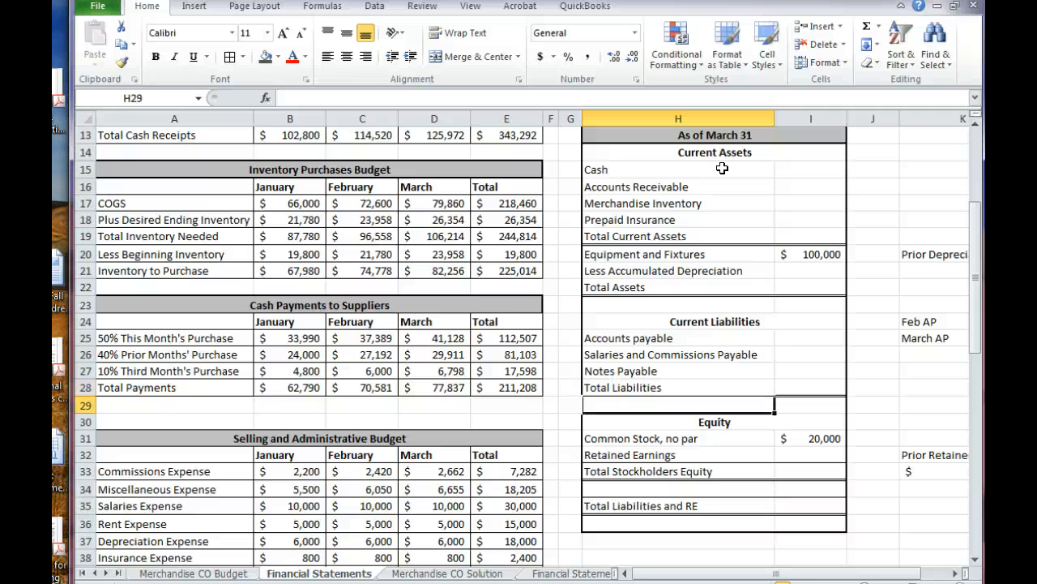
{"action": "key", "text": "Up"}
{"action": "key", "text": "Up"}
{"action": "key", "text": "Up"}
{"action": "key", "text": "Up"}
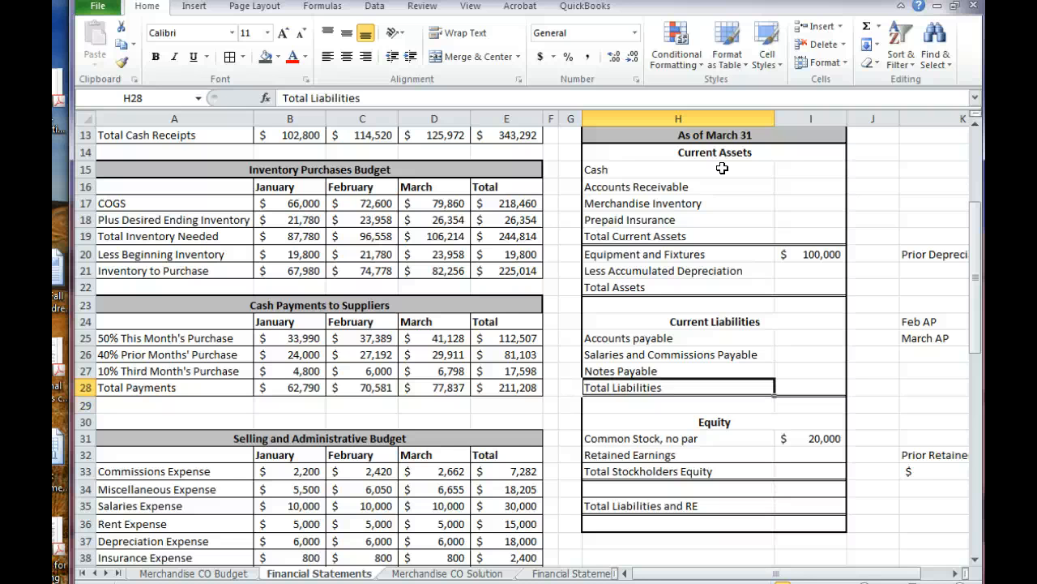
Examine the Balance Sheet's Equity section and the Prior Retained Earnings amount in K33 beside it
{"action": "key", "text": "Down"}
{"action": "key", "text": "Down"}
{"action": "key", "text": "Down"}
{"action": "key", "text": "Down"}
{"action": "key", "text": "Down"}
{"action": "key", "text": "Down"}
{"action": "key", "text": "Down"}
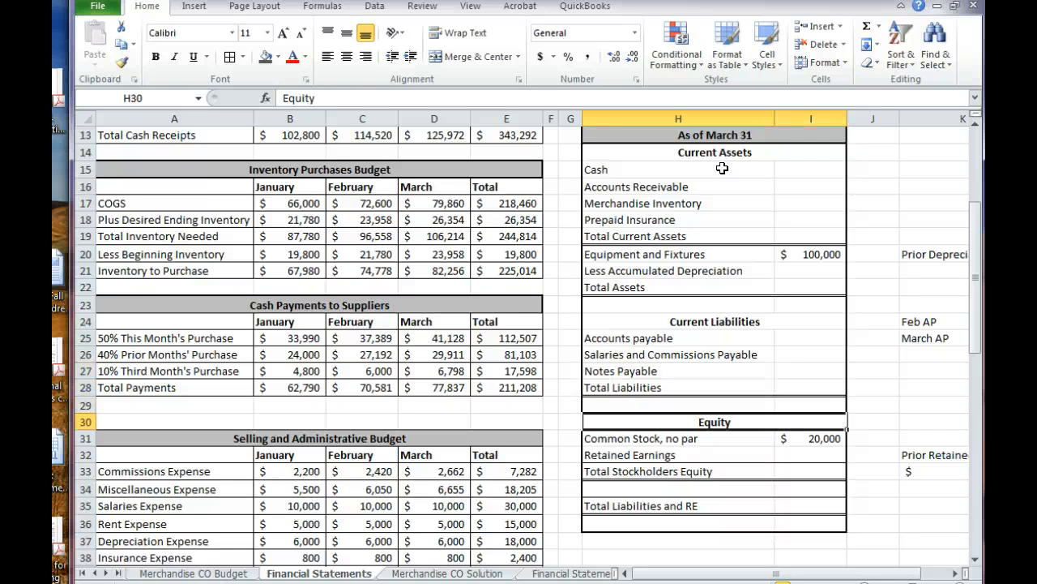
{"action": "key", "text": "Up"}
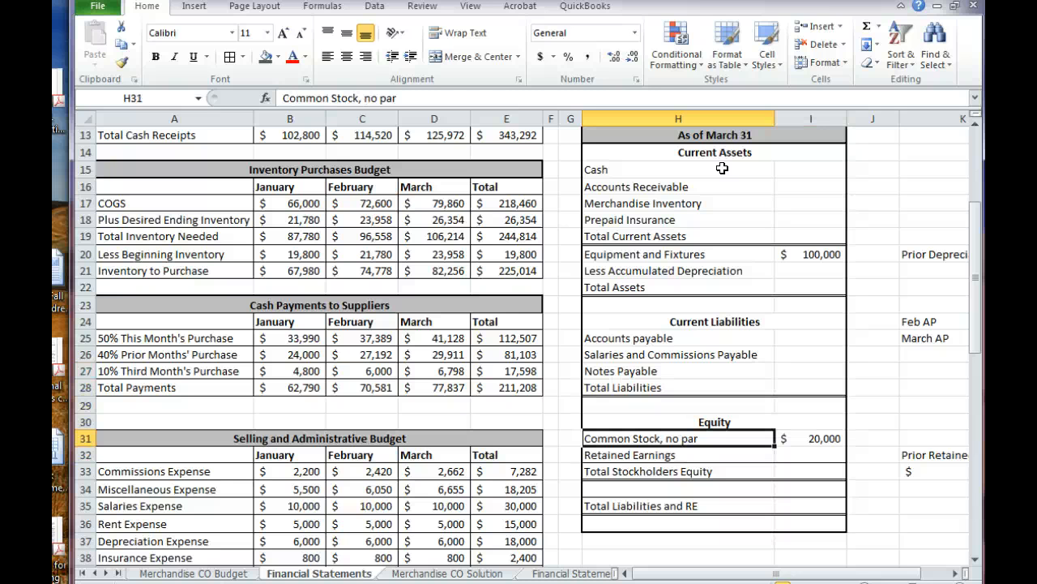
{"action": "key", "text": "Down"}
{"action": "key", "text": "Right"}
{"action": "key", "text": "Right"}
{"action": "key", "text": "Right"}
{"action": "key", "text": "Right"}
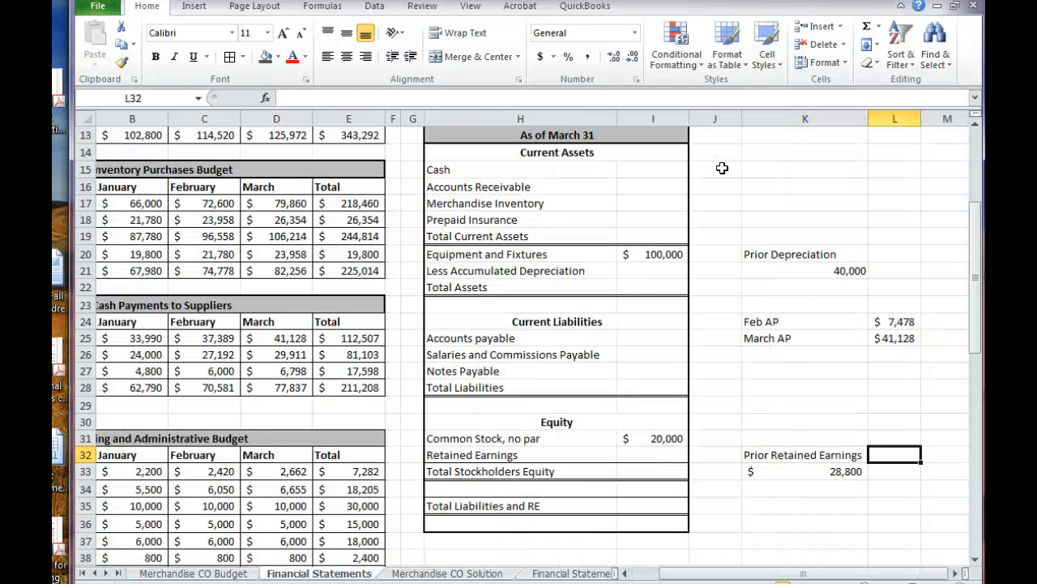
{"action": "key", "text": "Left"}
{"action": "key", "text": "Down"}
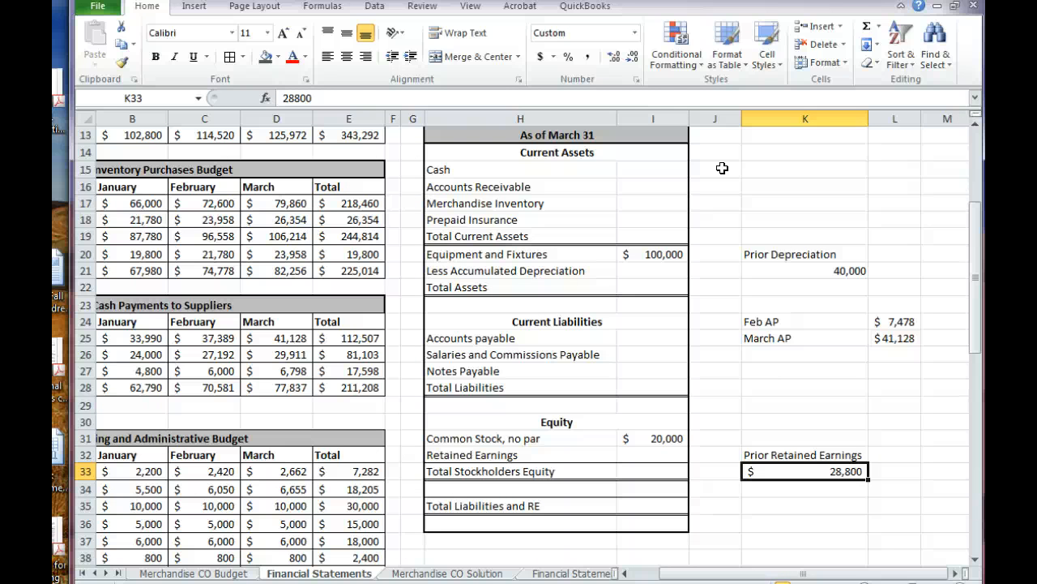
Go from the Selling and Administrative Budget's Commissions Expense row to the Prior Depreciation amount in K21 and examine it
{"action": "key", "text": "Left"}
{"action": "key", "text": "Left"}
{"action": "key", "text": "Left"}
{"action": "key", "text": "Left"}
{"action": "key", "text": "Left"}
{"action": "key", "text": "Left"}
{"action": "key", "text": "Left"}
{"action": "key", "text": "Left"}
{"action": "key", "text": "Left"}
{"action": "key", "text": "Left"}
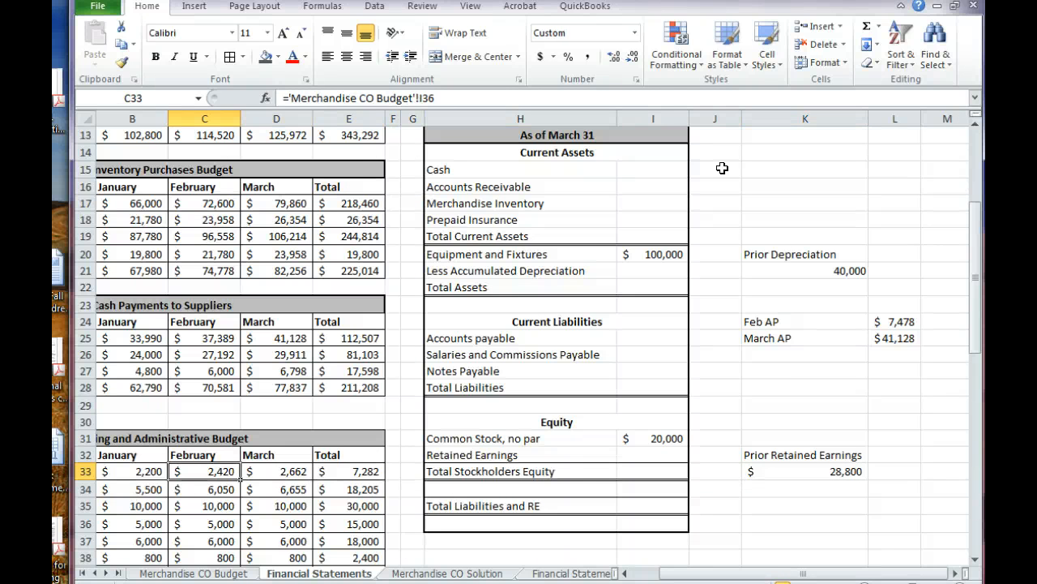
{"action": "key", "text": "Right"}
{"action": "key", "text": "Right"}
{"action": "key", "text": "Right"}
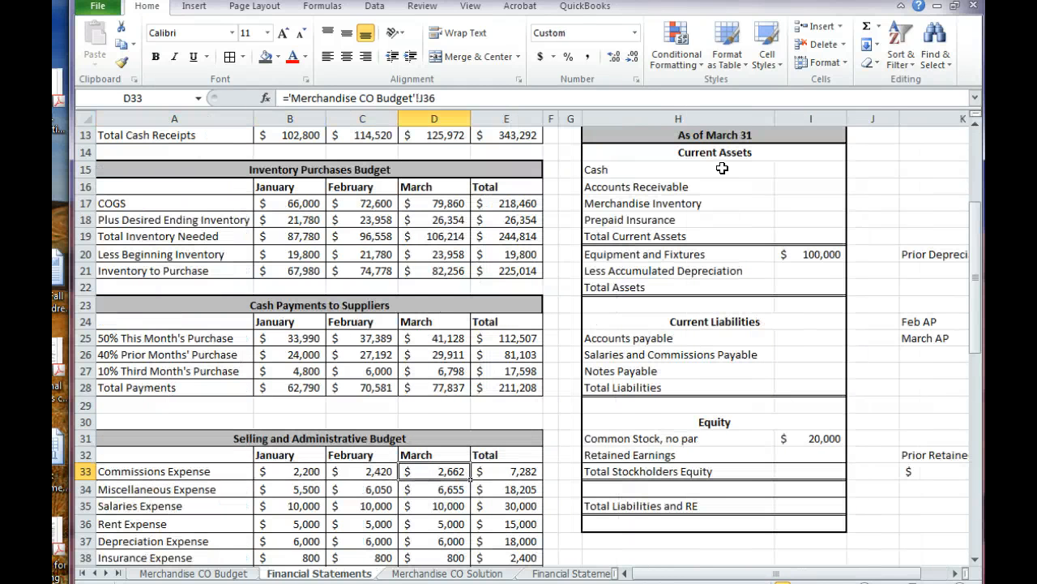
{"action": "key", "text": "Right"}
{"action": "key", "text": "Right"}
{"action": "key", "text": "Right"}
{"action": "key", "text": "Right"}
{"action": "key", "text": "Right"}
{"action": "key", "text": "Right"}
{"action": "key", "text": "Right"}
{"action": "key", "text": "Right"}
{"action": "key", "text": "Right"}
{"action": "key", "text": "Right"}
{"action": "key", "text": "Up"}
{"action": "key", "text": "Up"}
{"action": "key", "text": "Up"}
{"action": "key", "text": "Up"}
{"action": "key", "text": "Up"}
{"action": "key", "text": "Up"}
{"action": "key", "text": "Up"}
{"action": "key", "text": "Up"}
{"action": "key", "text": "Up"}
{"action": "key", "text": "Up"}
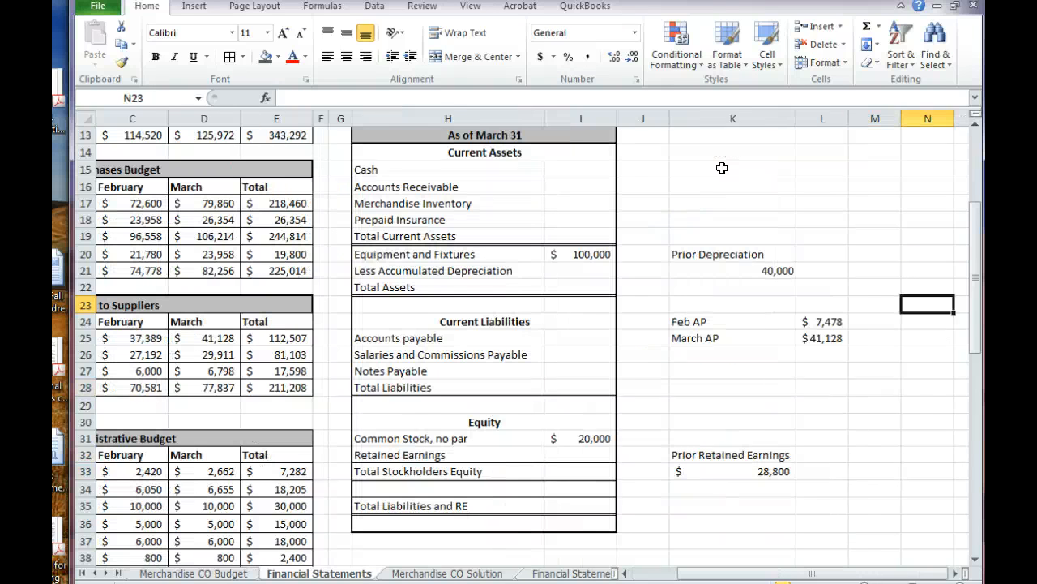
{"action": "key", "text": "Left"}
{"action": "key", "text": "Left"}
{"action": "key", "text": "Left"}
{"action": "key", "text": "Up"}
{"action": "key", "text": "Up"}
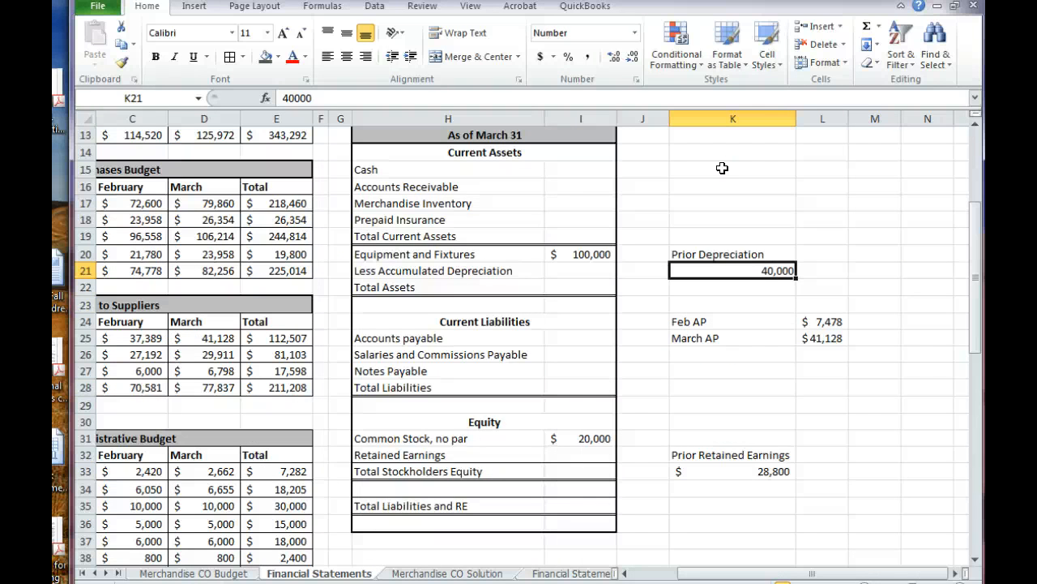
Examine the Feb AP and March AP formulas in L24 and L25 beside the Current Liabilities section
{"action": "key", "text": "Down"}
{"action": "key", "text": "Down"}
{"action": "key", "text": "Down"}
{"action": "key", "text": "Right"}
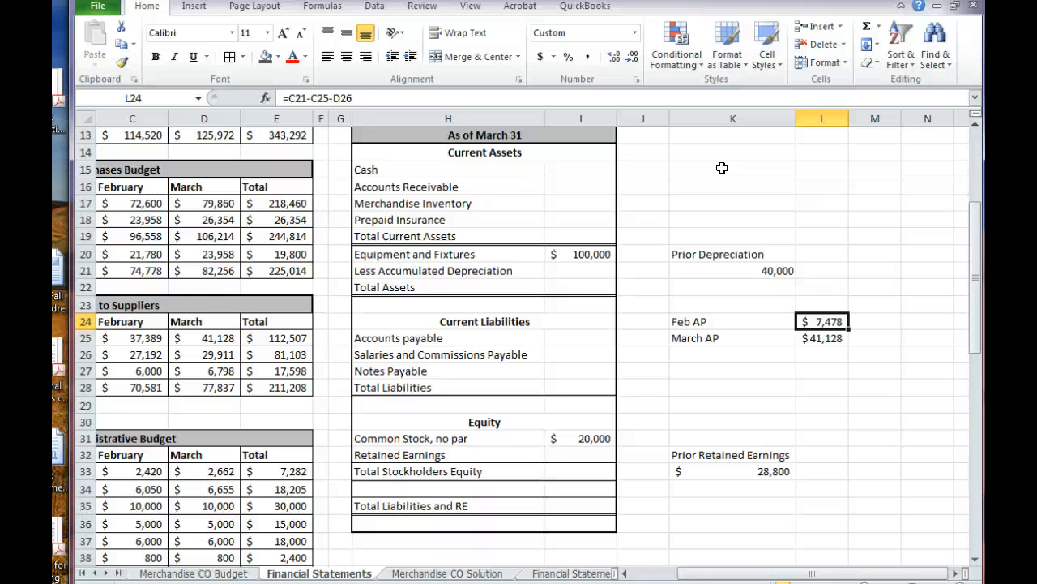
{"action": "key", "text": "Down"}
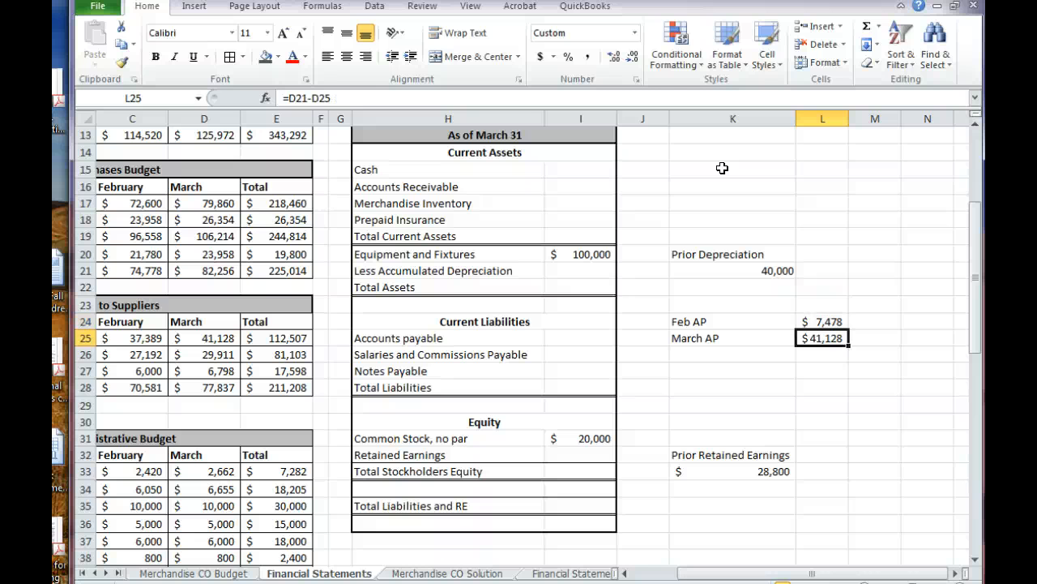
{"action": "key", "text": "Up"}
{"action": "key", "text": "Down"}
Examine the Feb AR and Mar AR formulas in L9 and L10 beside the Income Statement
{"action": "key", "text": "Up"}
{"action": "key", "text": "Up"}
{"action": "key", "text": "Up"}
{"action": "key", "text": "Up"}
{"action": "key", "text": "Up"}
{"action": "key", "text": "Up"}
{"action": "key", "text": "Up"}
{"action": "key", "text": "Up"}
{"action": "key", "text": "Up"}
{"action": "key", "text": "Up"}
{"action": "key", "text": "Up"}
{"action": "key", "text": "Up"}
{"action": "key", "text": "Up"}
{"action": "key", "text": "Up"}
{"action": "key", "text": "Up"}
{"action": "key", "text": "Up"}
{"action": "key", "text": "Up"}
{"action": "key", "text": "Up"}
{"action": "key", "text": "Up"}
{"action": "key", "text": "Up"}
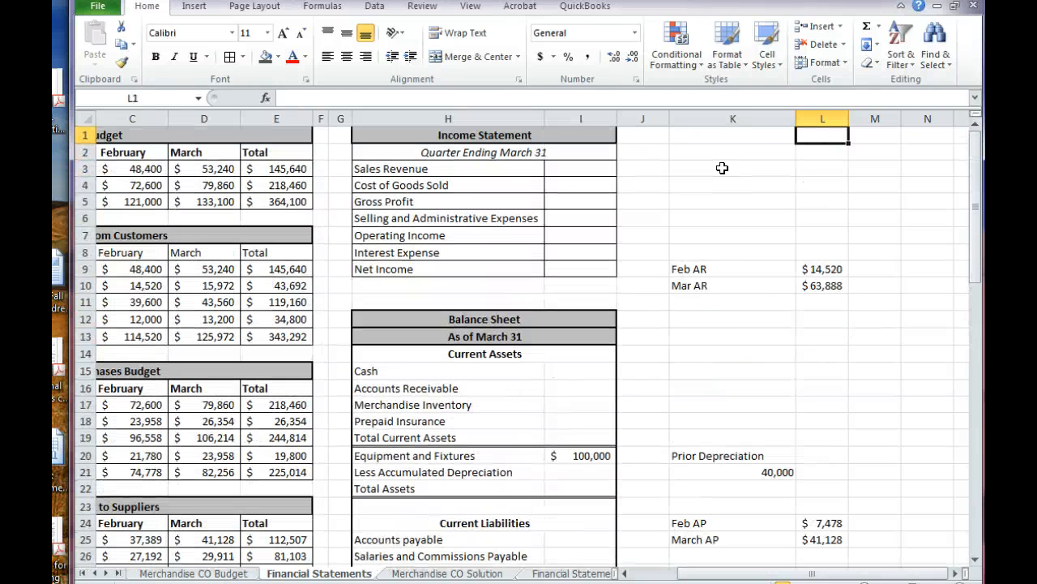
{"action": "key", "text": "Down"}
{"action": "key", "text": "Down"}
{"action": "key", "text": "Down"}
{"action": "key", "text": "Down"}
{"action": "key", "text": "Down"}
{"action": "key", "text": "Down"}
{"action": "key", "text": "Down"}
{"action": "key", "text": "Down"}
{"action": "key", "text": "Down"}
{"action": "key", "text": "Up"}
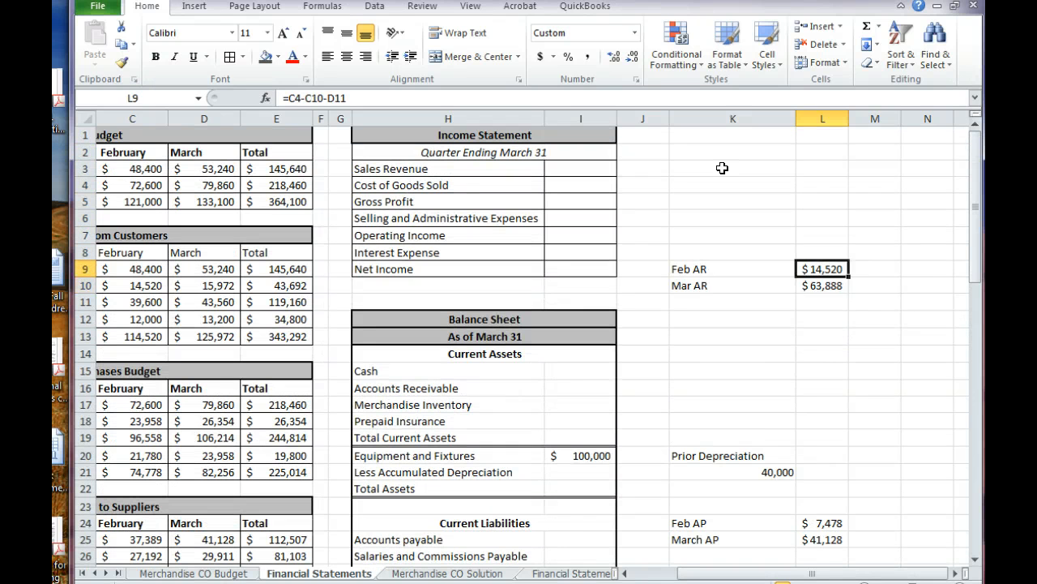
{"action": "key", "text": "Down"}
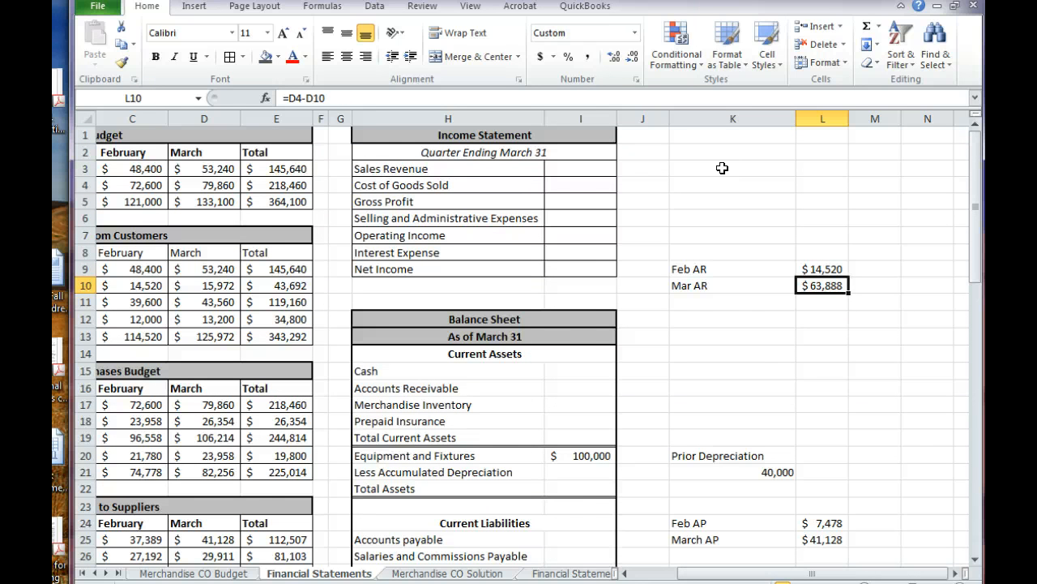
Link the Income Statement's Sales Revenue in I3 to the Sales Budget's quarterly Total Sales with =E5
{"action": "key", "text": "Left"}
{"action": "key", "text": "Left"}
{"action": "key", "text": "Left"}
{"action": "key", "text": "Left"}
{"action": "key", "text": "Left"}
{"action": "key", "text": "Left"}
{"action": "key", "text": "Left"}
{"action": "key", "text": "Left"}
{"action": "key", "text": "Left"}
{"action": "key", "text": "Left"}
{"action": "key", "text": "Left"}
{"action": "key", "text": "Up"}
{"action": "key", "text": "Up"}
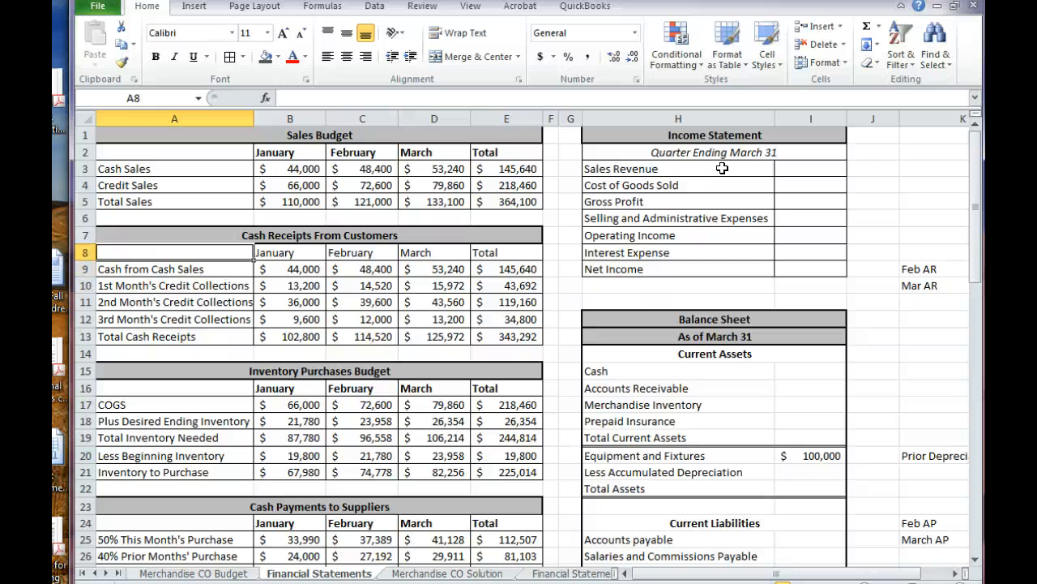
{"action": "key", "text": "Up"}
{"action": "key", "text": "Up"}
{"action": "key", "text": "Up"}
{"action": "key", "text": "Up"}
{"action": "key", "text": "Up"}
{"action": "key", "text": "Right"}
{"action": "key", "text": "Right"}
{"action": "key", "text": "Right"}
{"action": "key", "text": "Right"}
{"action": "key", "text": "Right"}
{"action": "key", "text": "Right"}
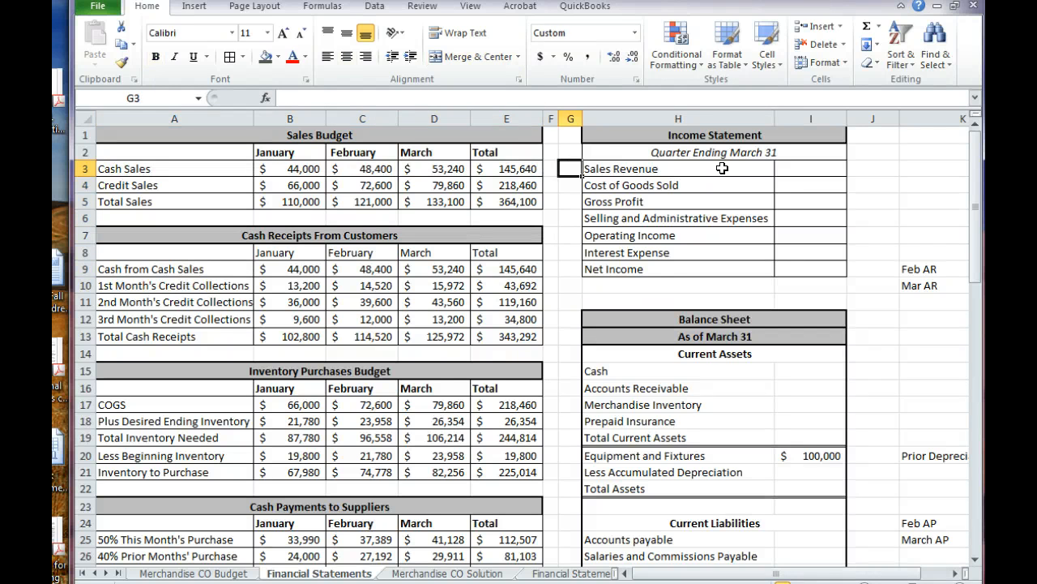
{"action": "key", "text": "Right"}
{"action": "key", "text": "Right"}
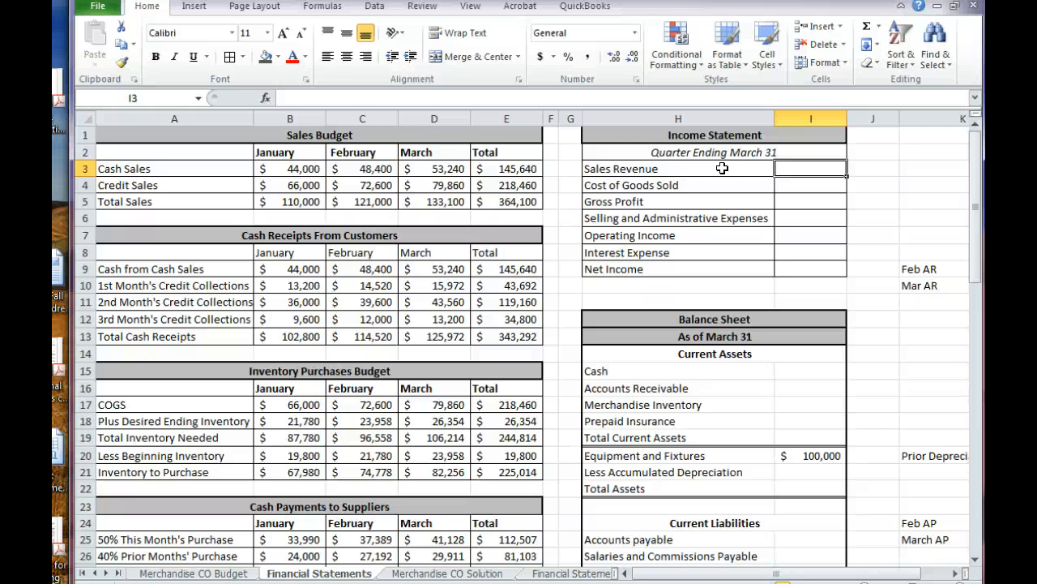
{"action": "type", "text": "="}
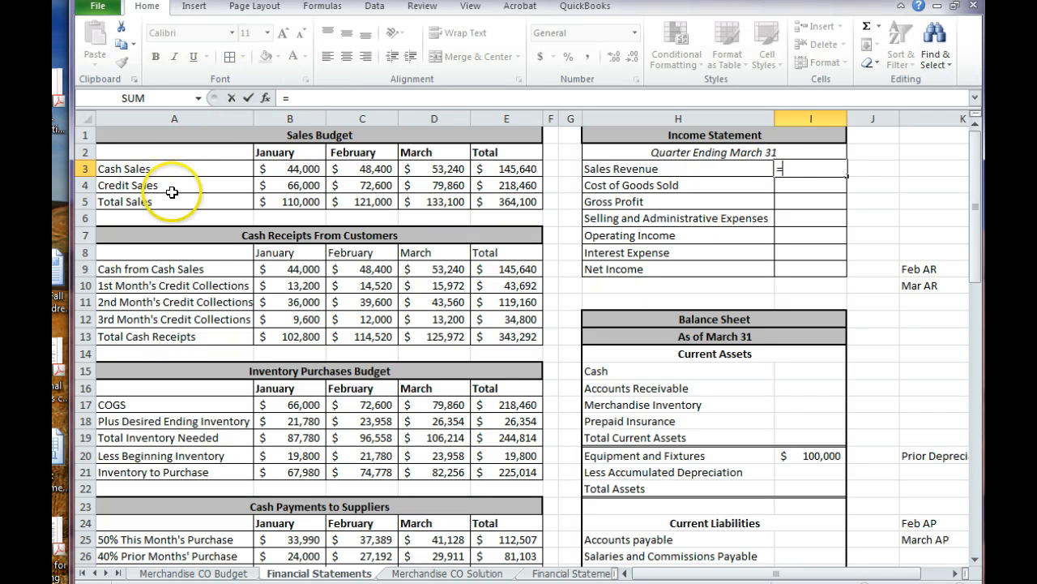
{"action": "left_click", "coordinate": [517, 201]}
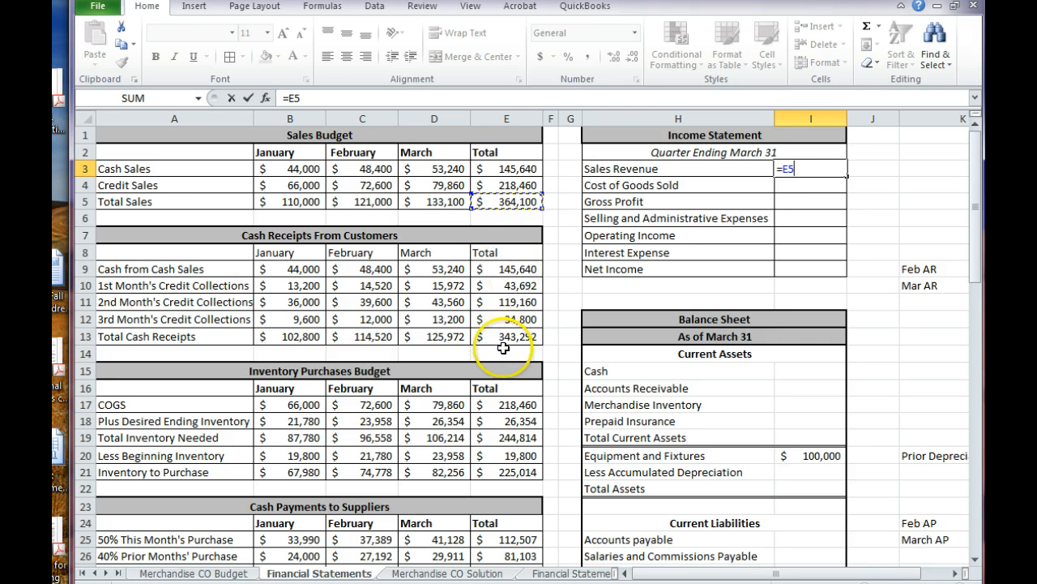
{"action": "left_click", "coordinate": [540, 201]}
{"action": "key", "text": "Return"}
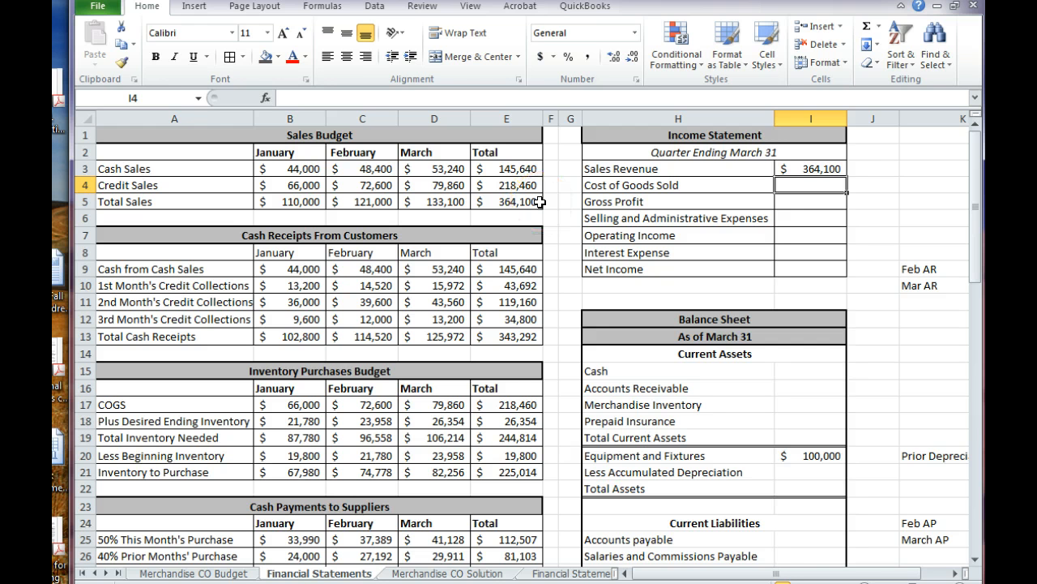
Link Cost of Goods Sold in I4 to the Inventory Purchases Budget's total COGS with =E17, and calculate Gross Profit in I5 as =I3-I4
{"action": "type", "text": "="}
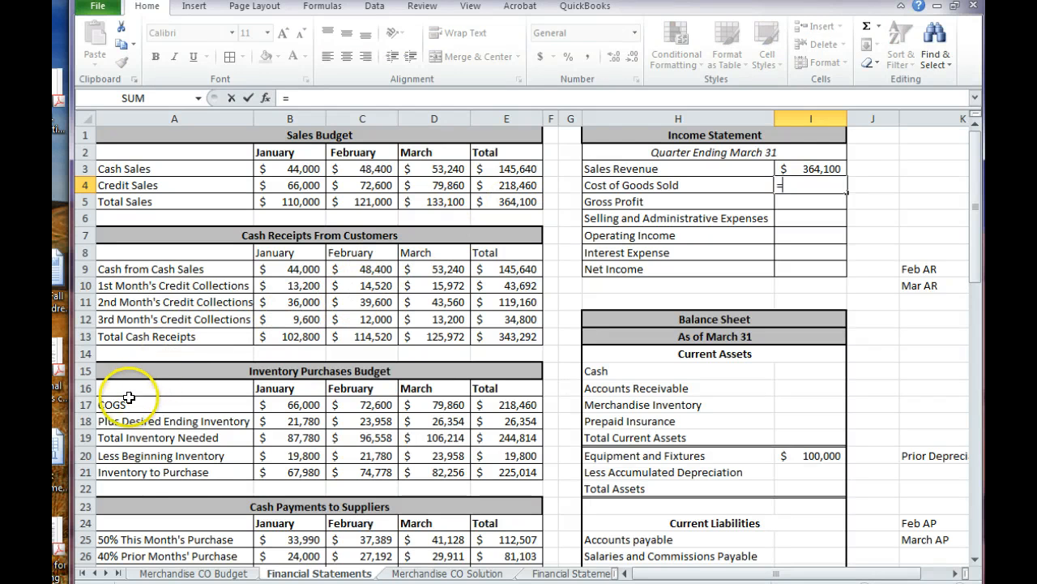
{"action": "left_click", "coordinate": [483, 403]}
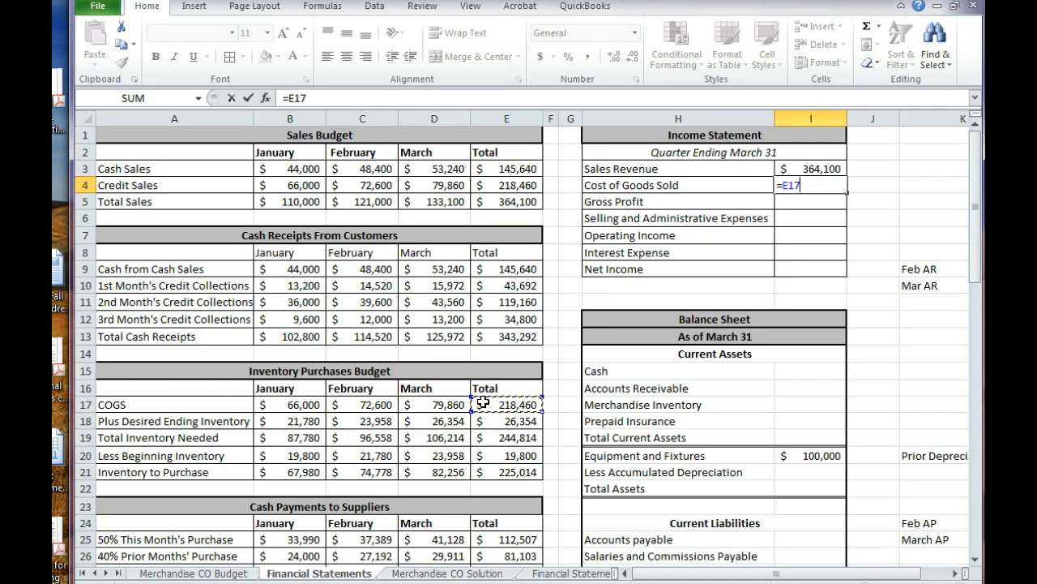
{"action": "key", "text": "Return"}
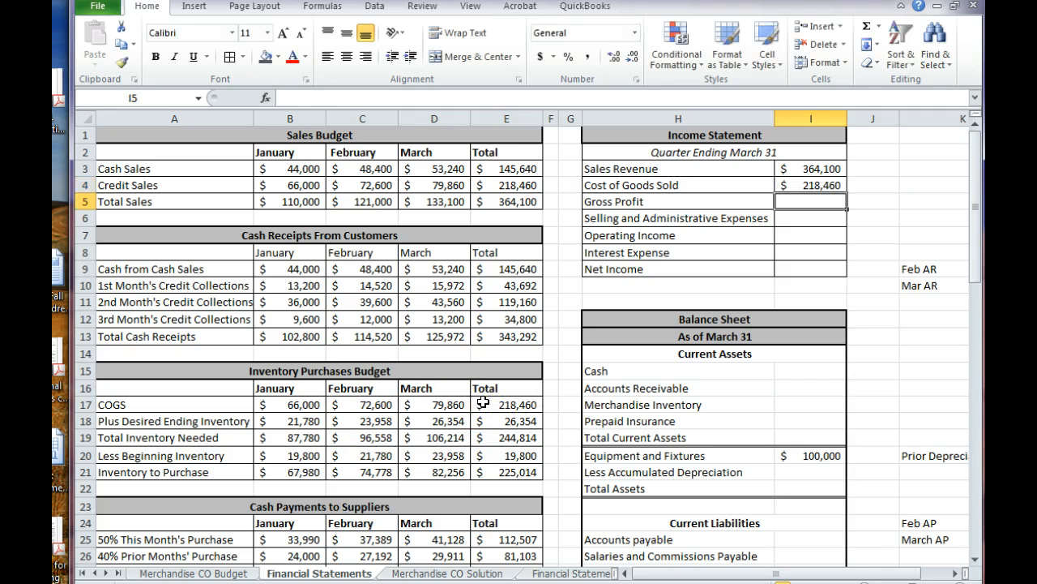
{"action": "type", "text": "=I3"}
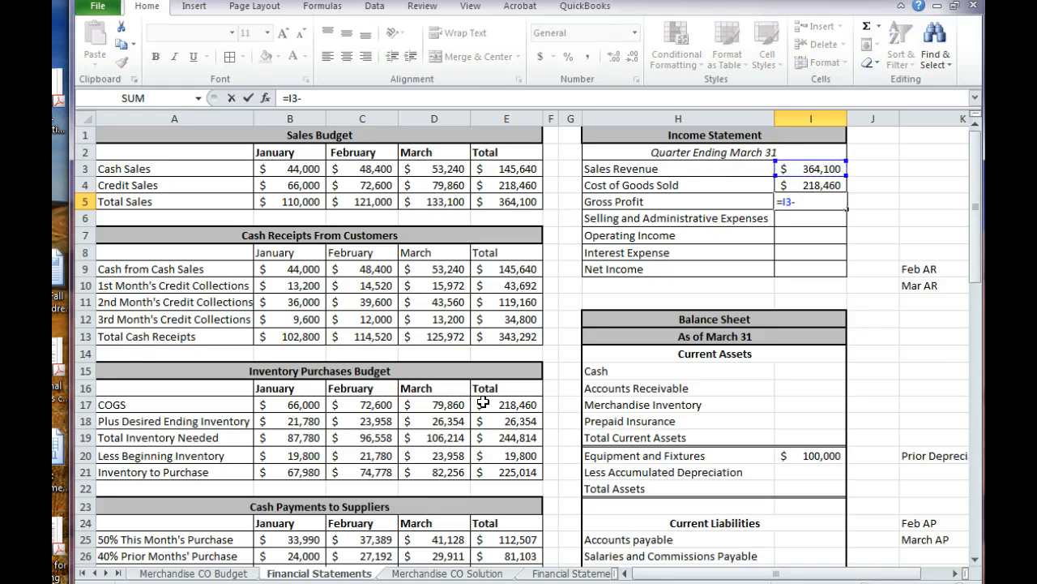
{"action": "type", "text": "-I4"}
{"action": "key", "text": "Return"}
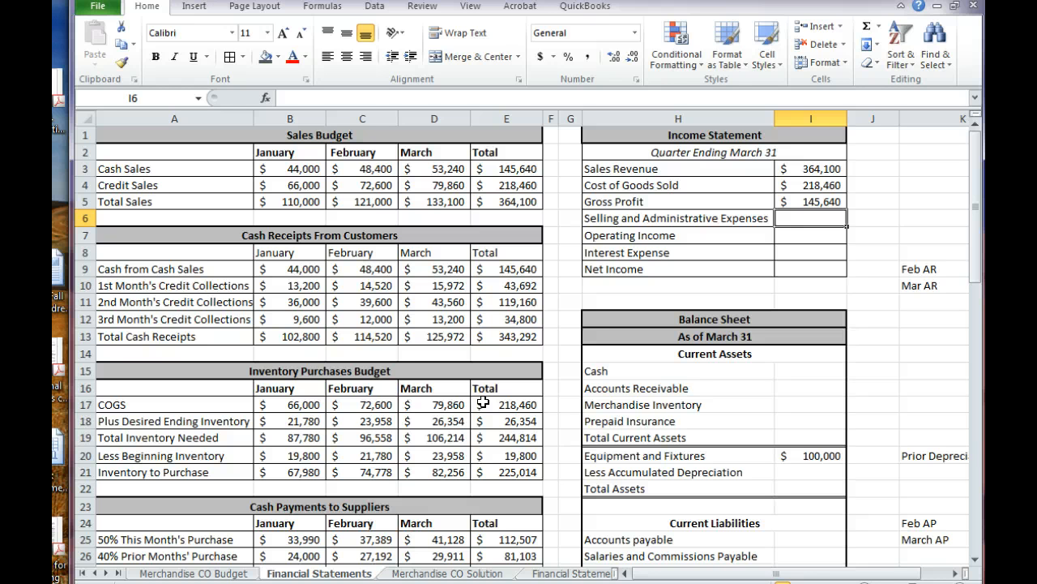
Link Selling and Administrative Expenses in I6 to the quarterly Total S&A Expenses in E39 of the Selling and Administrative Budget
{"action": "type", "text": "="}
{"action": "scroll", "coordinate": [483, 404], "scroll_direction": "down", "scroll_amount": 2}
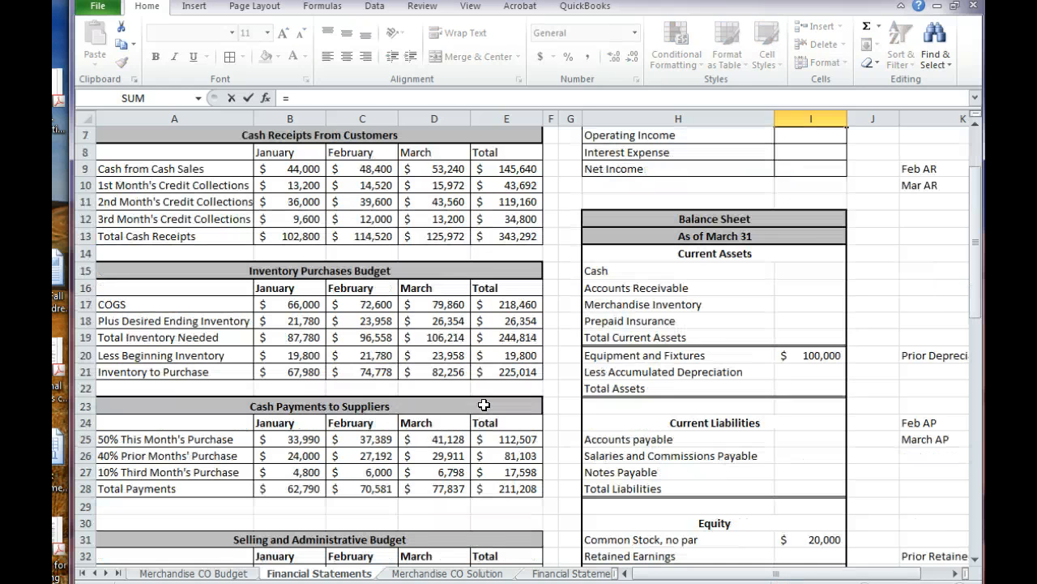
{"action": "scroll", "coordinate": [484, 404], "scroll_direction": "down", "scroll_amount": 4}
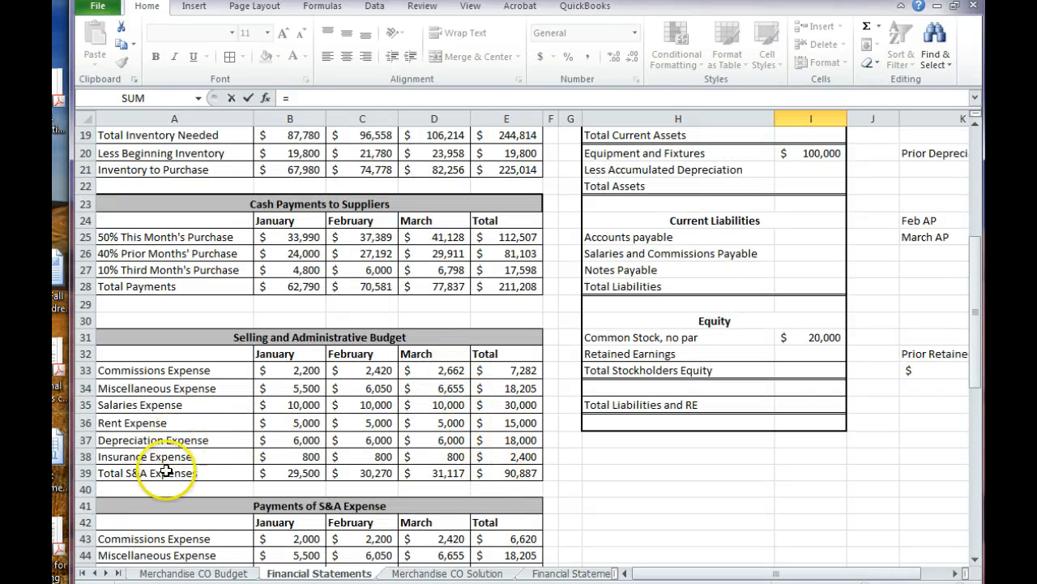
{"action": "left_click", "coordinate": [506, 474]}
{"action": "key", "text": "Return"}
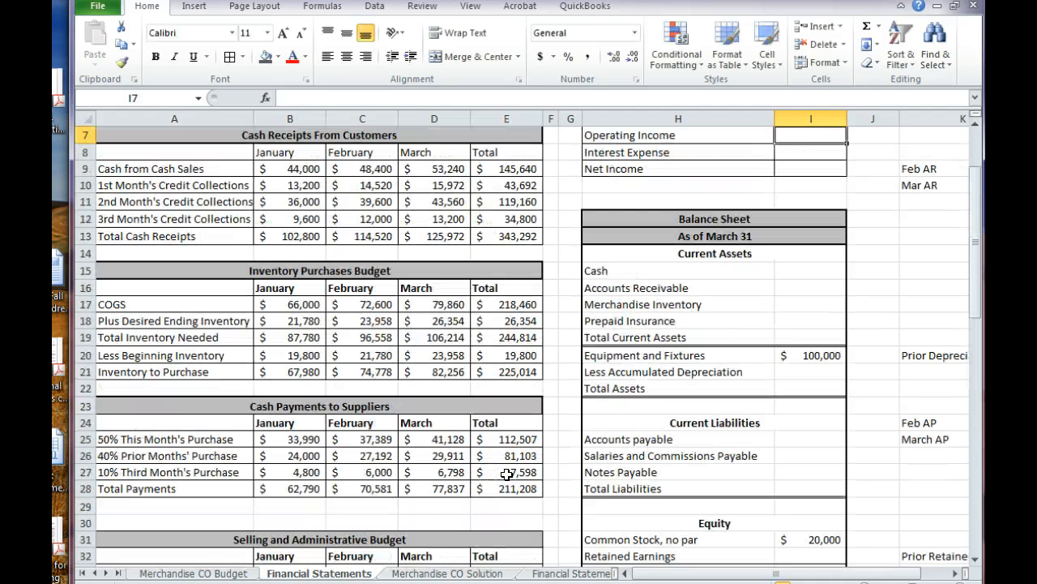
Look back over the Income Statement's completed lines from Sales Revenue to Selling and Administrative Expenses
{"action": "key", "text": "Up"}
{"action": "key", "text": "Up"}
{"action": "key", "text": "Up"}
{"action": "key", "text": "Down"}
{"action": "key", "text": "Down"}
{"action": "key", "text": "Down"}
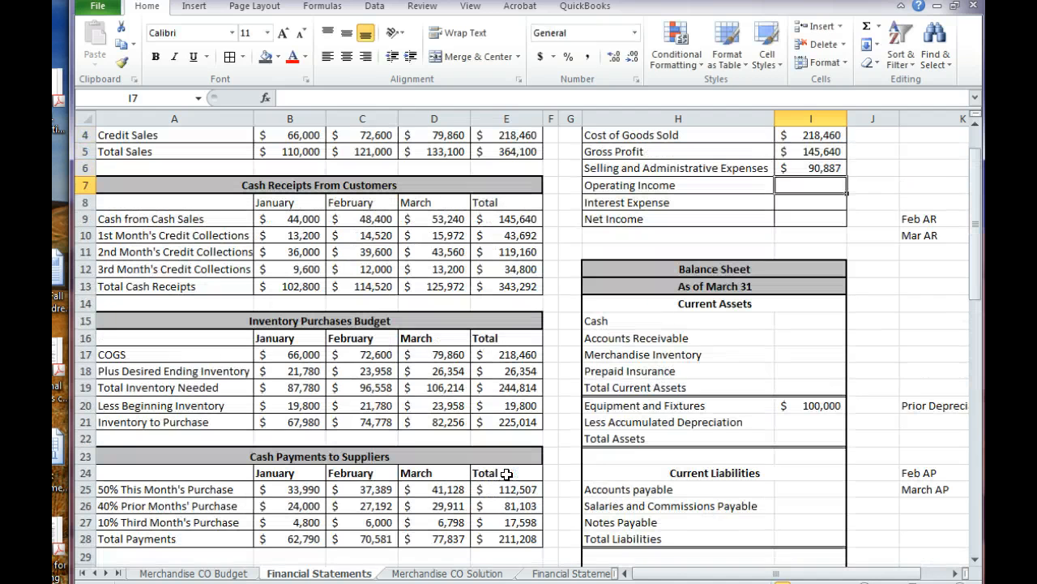
{"action": "key", "text": "Up"}
{"action": "key", "text": "Up"}
{"action": "key", "text": "Up"}
{"action": "key", "text": "Up"}
{"action": "key", "text": "Up"}
Calculate Operating Income in I7 of the Income Statement as Gross Profit less Selling and Administrative Expenses with =I5-I6
{"action": "key", "text": "Down"}
{"action": "key", "text": "Down"}
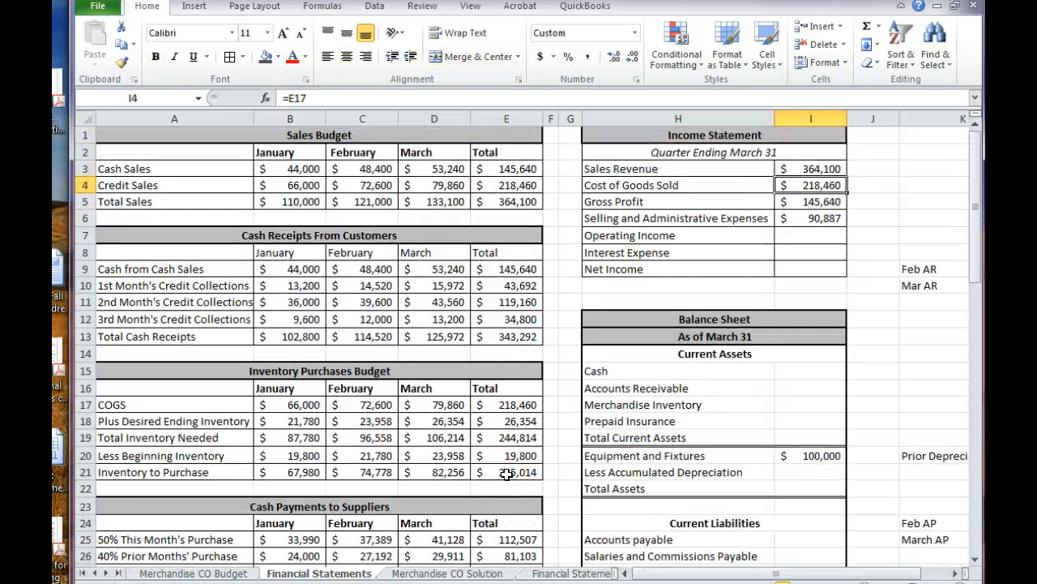
{"action": "key", "text": "Down"}
{"action": "key", "text": "Down"}
{"action": "key", "text": "Down"}
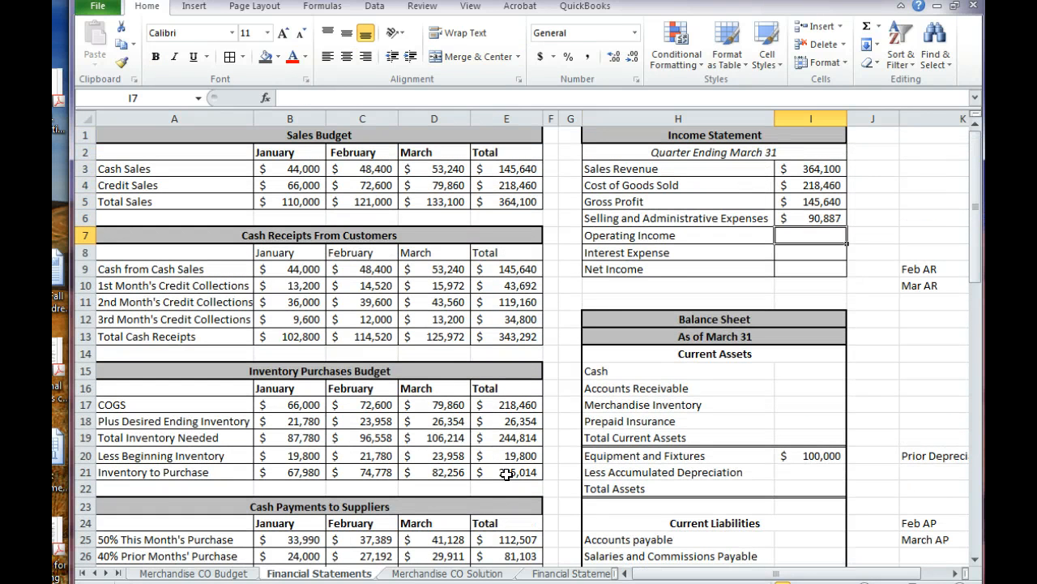
{"action": "type", "text": "="}
{"action": "key", "text": "Up"}
{"action": "key", "text": "Up"}
{"action": "type", "text": "-"}
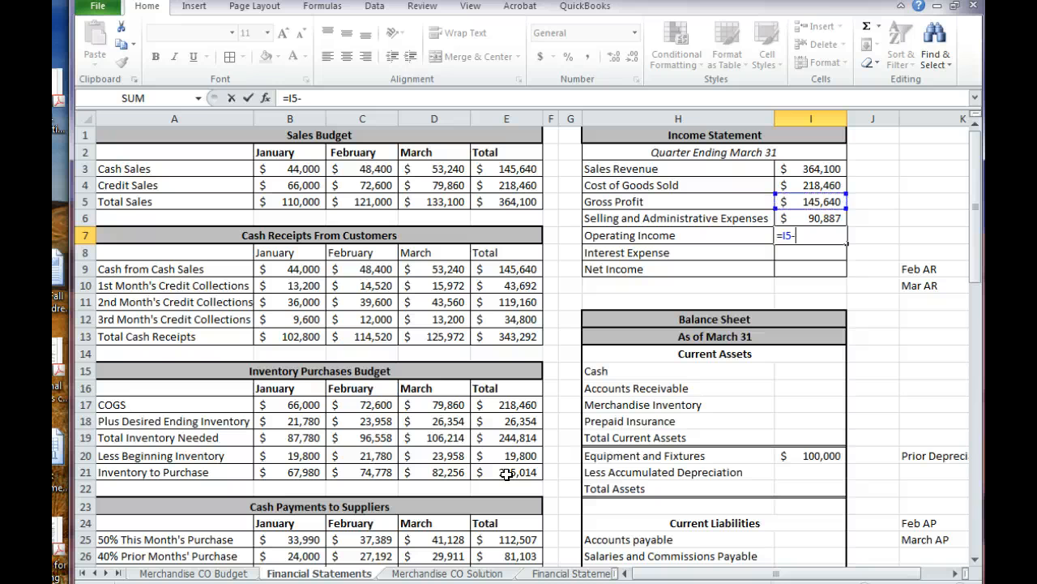
{"action": "key", "text": "Up"}
{"action": "key", "text": "Return"}
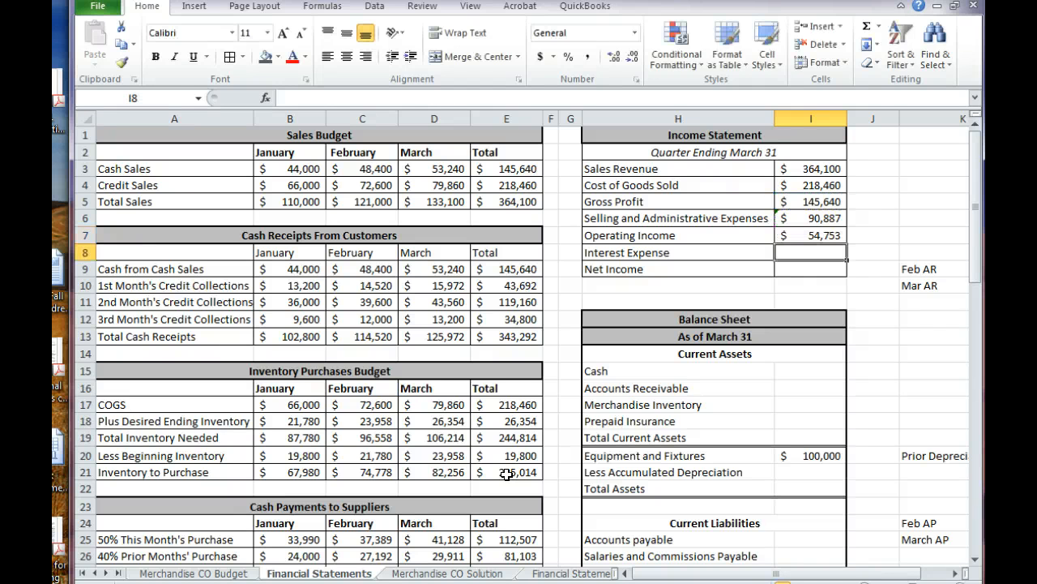
Link the Income Statement's Interest Expense in I8 to the Cash Budget's quarterly Interest Expense total with =E61
{"action": "type", "text": "="}
{"action": "scroll", "coordinate": [507, 474], "scroll_direction": "down", "scroll_amount": 5}
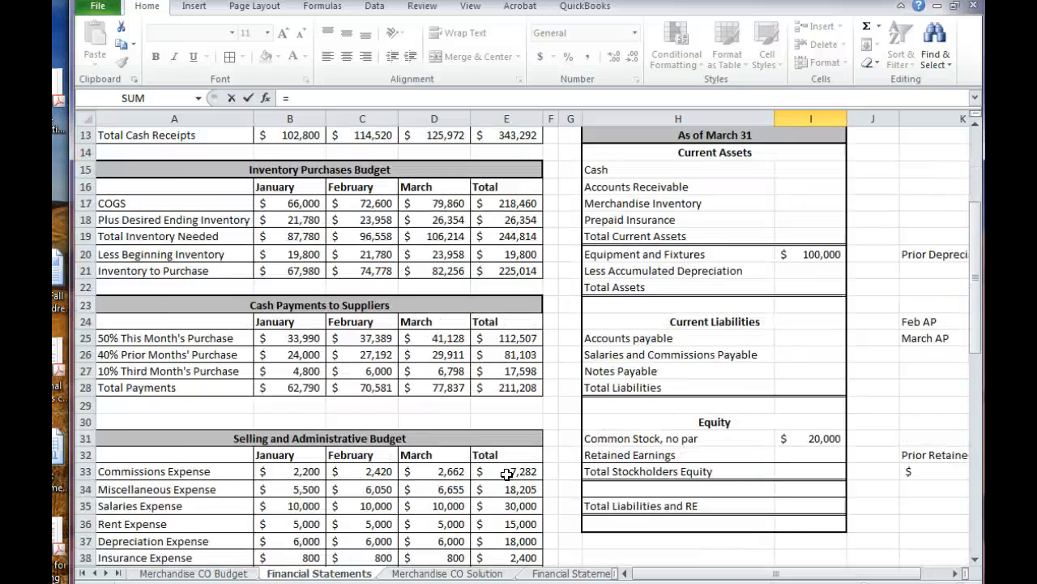
{"action": "scroll", "coordinate": [506, 474], "scroll_direction": "down", "scroll_amount": 5}
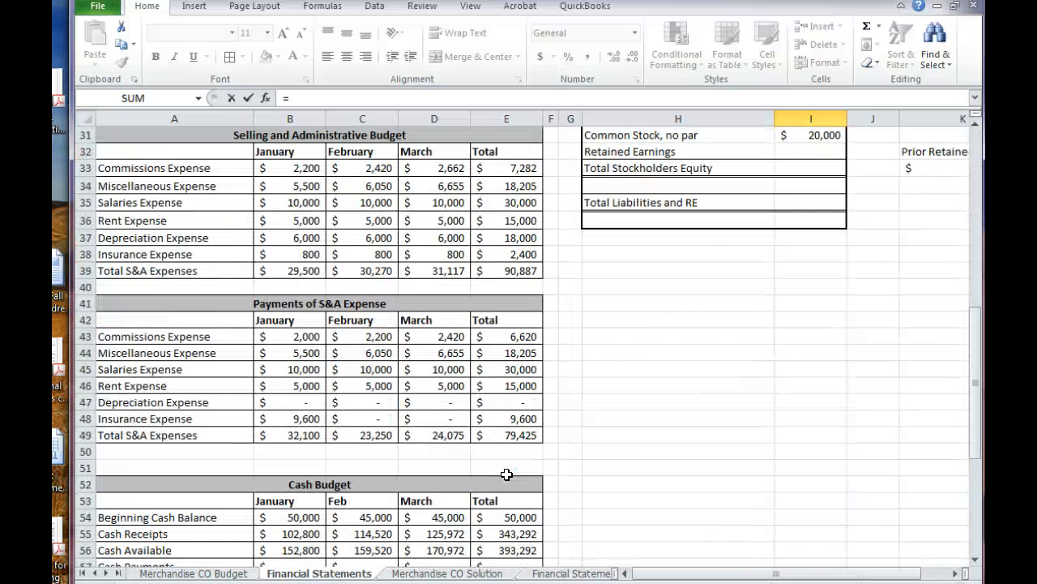
{"action": "scroll", "coordinate": [507, 474], "scroll_direction": "down", "scroll_amount": 6}
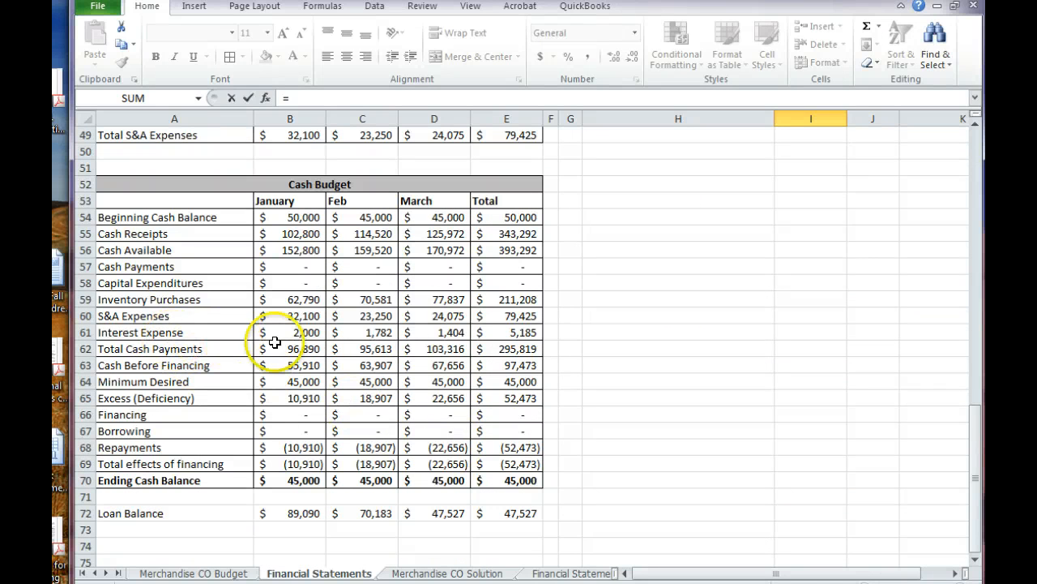
{"action": "left_click", "coordinate": [487, 333]}
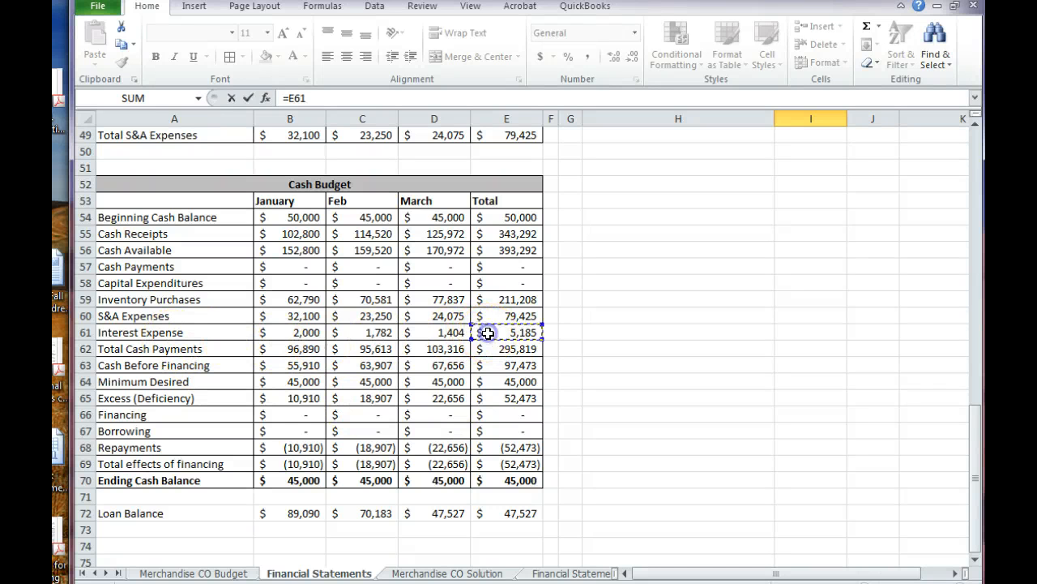
{"action": "key", "text": "Escape"}
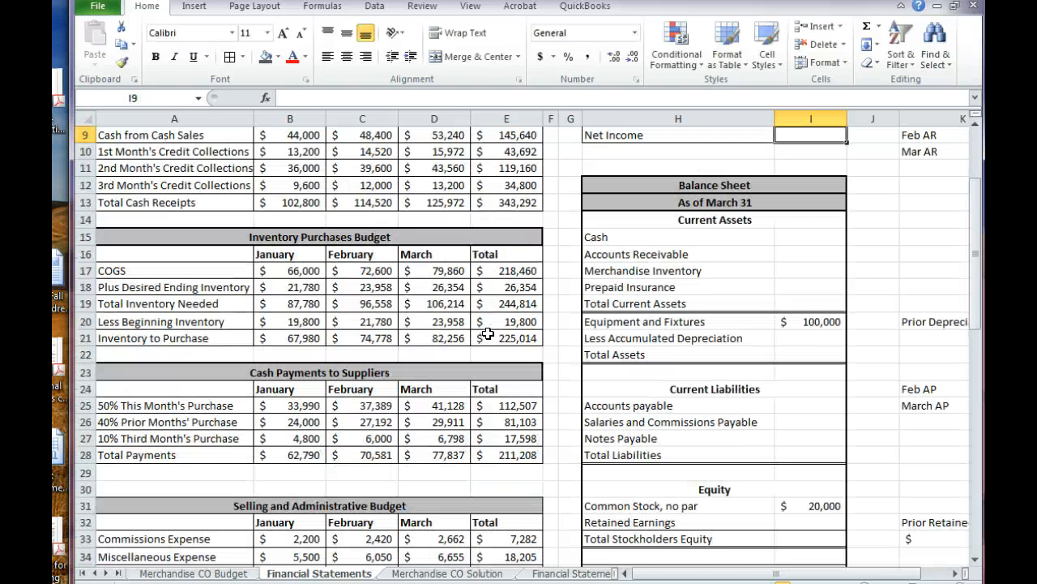
Calculate Net Income in I9 as Operating Income less Interest Expense with =I7-I8
{"action": "key", "text": "Up"}
{"action": "key", "text": "Up"}
{"action": "key", "text": "Up"}
{"action": "key", "text": "Up"}
{"action": "key", "text": "Down"}
{"action": "key", "text": "Down"}
{"action": "key", "text": "Down"}
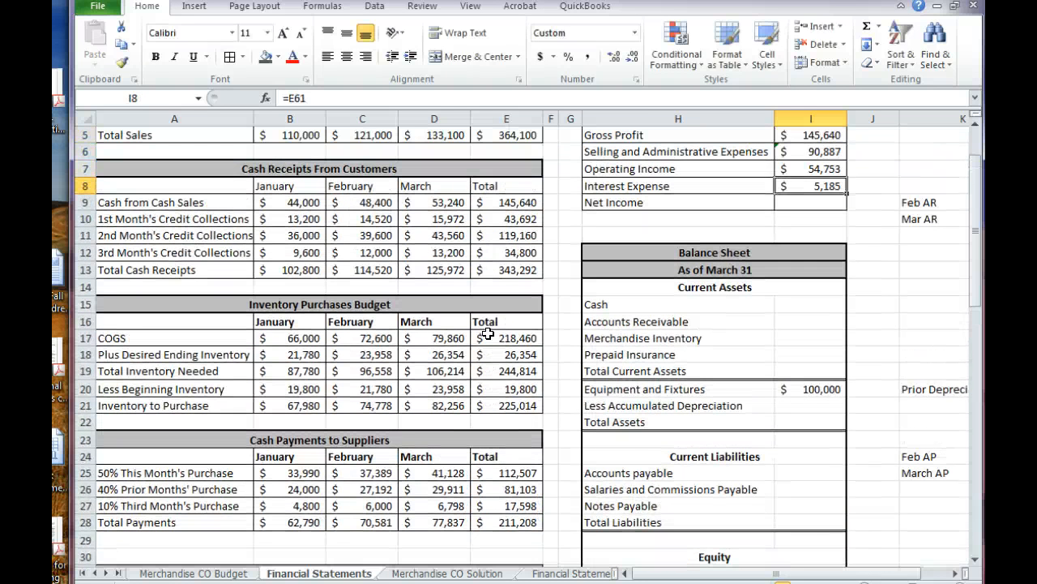
{"action": "key", "text": "Down"}
{"action": "type", "text": "="}
{"action": "key", "text": "Up"}
{"action": "key", "text": "Up"}
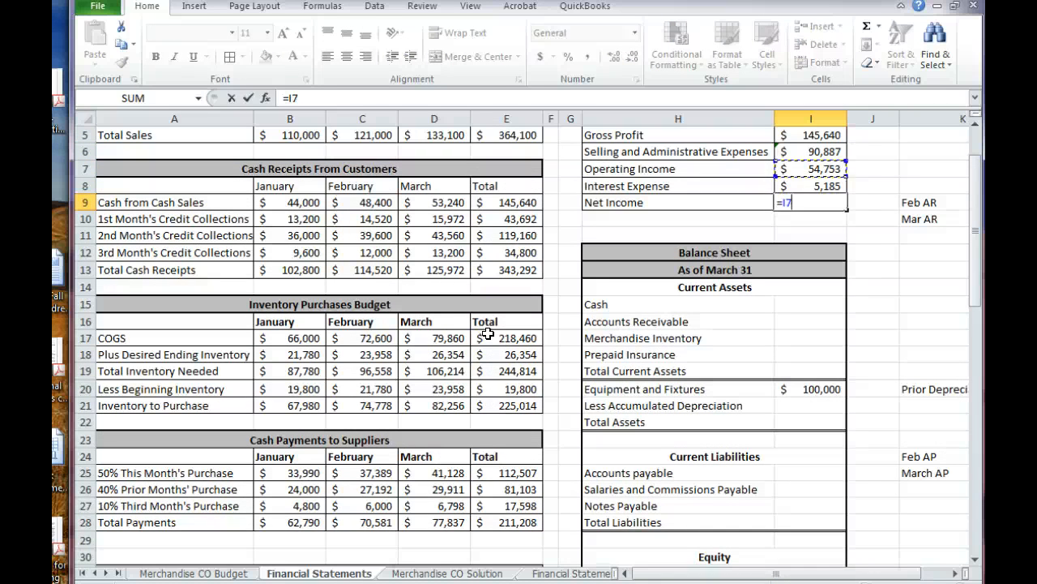
{"action": "type", "text": "-"}
{"action": "key", "text": "Down"}
{"action": "key", "text": "Return"}
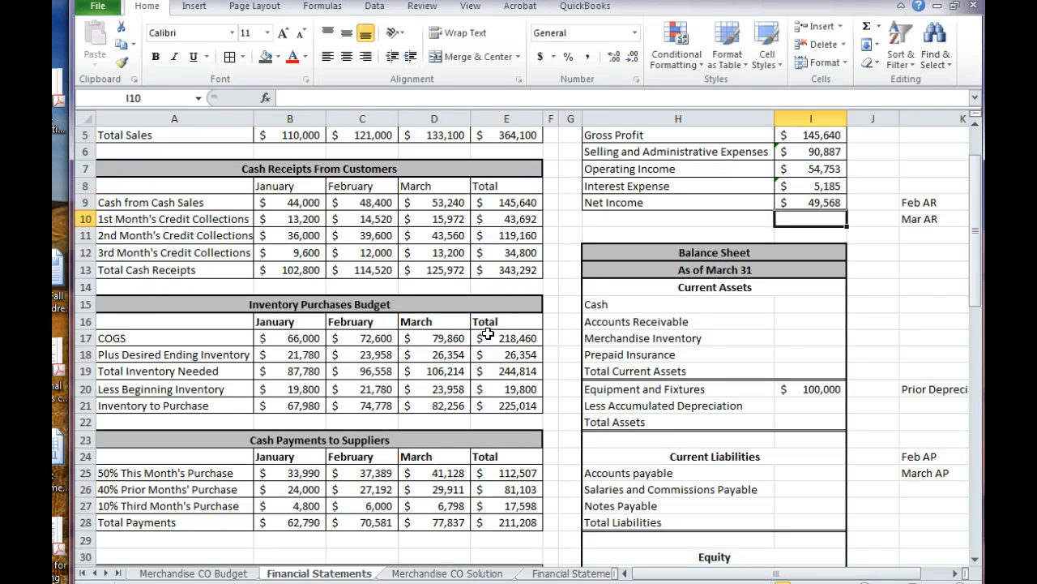
{"action": "scroll", "coordinate": [487, 334], "scroll_direction": "up", "scroll_amount": 2}
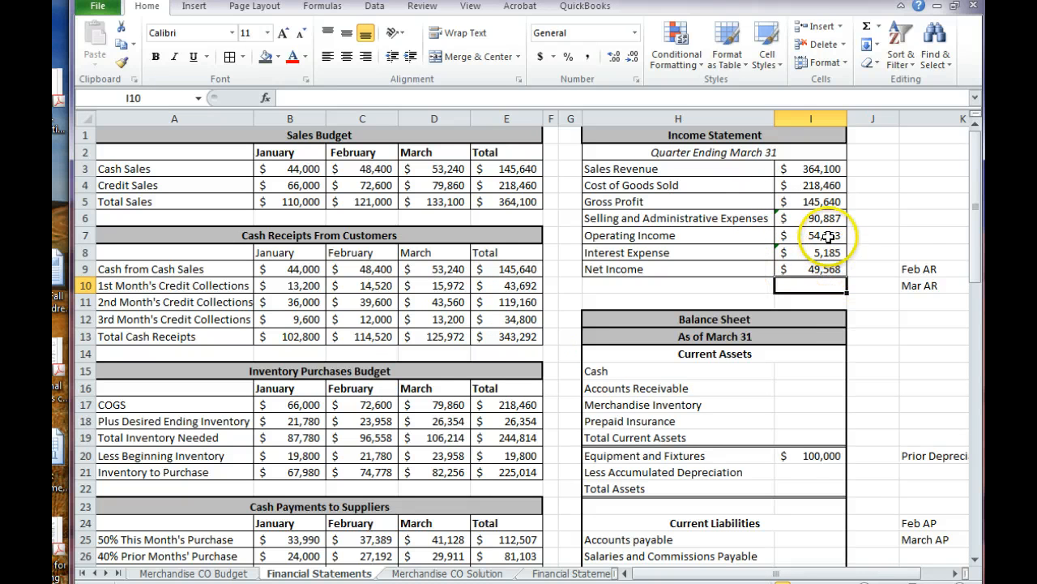
Link the Balance Sheet's Cash in I15 to the Cash Budget's total Ending Cash Balance with =E70
{"action": "left_click", "coordinate": [880, 268]}
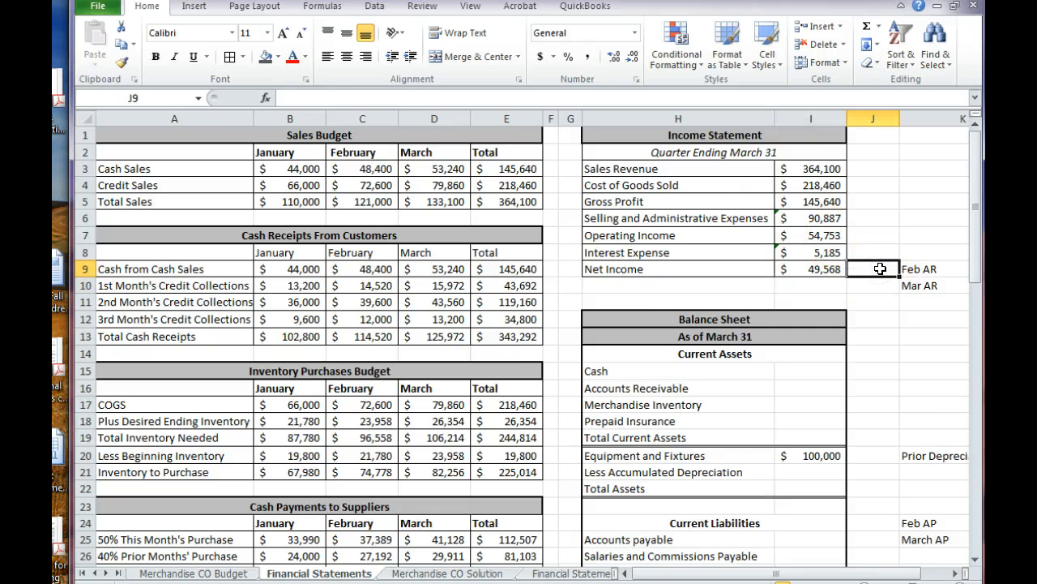
{"action": "scroll", "coordinate": [880, 269], "scroll_direction": "down", "scroll_amount": 2}
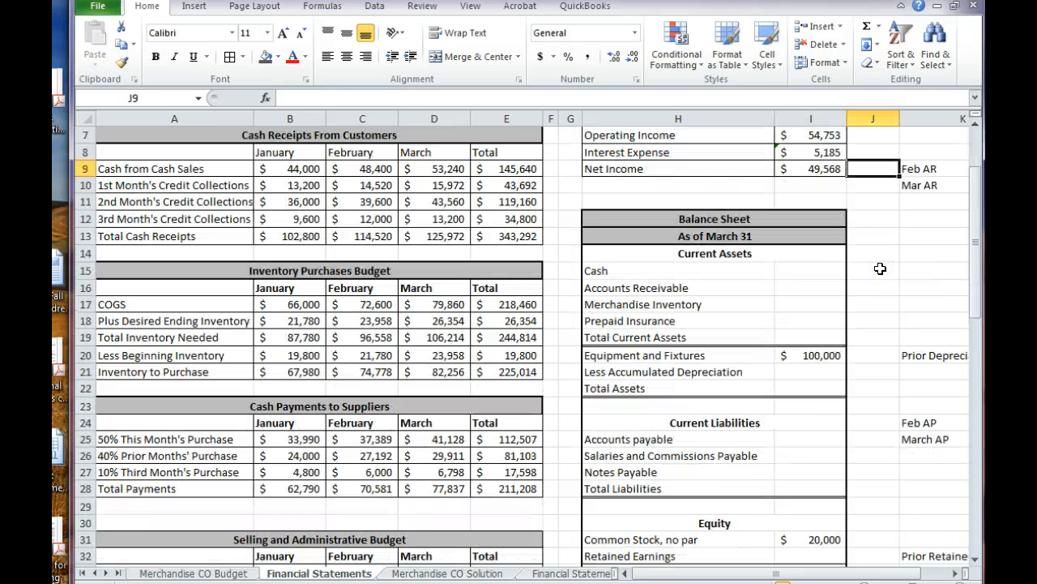
{"action": "left_click", "coordinate": [794, 270]}
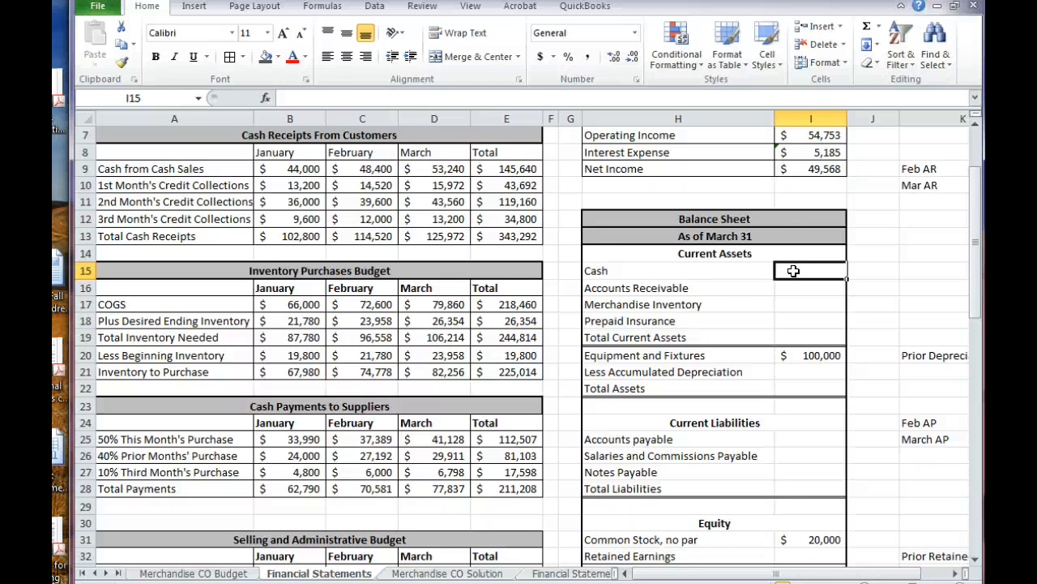
{"action": "scroll", "coordinate": [542, 321], "scroll_direction": "down", "scroll_amount": 5}
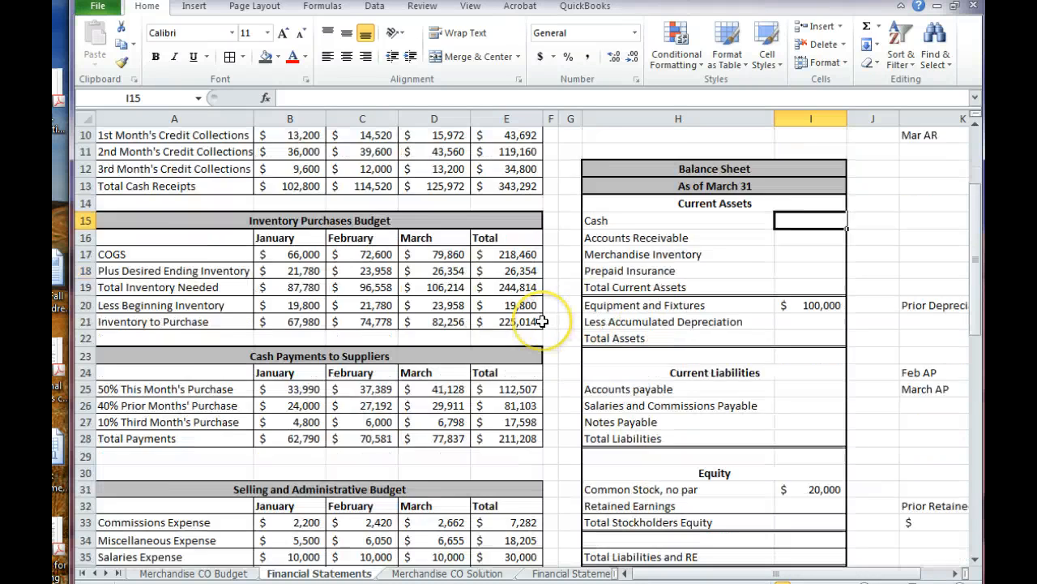
{"action": "scroll", "coordinate": [541, 321], "scroll_direction": "up", "scroll_amount": 4}
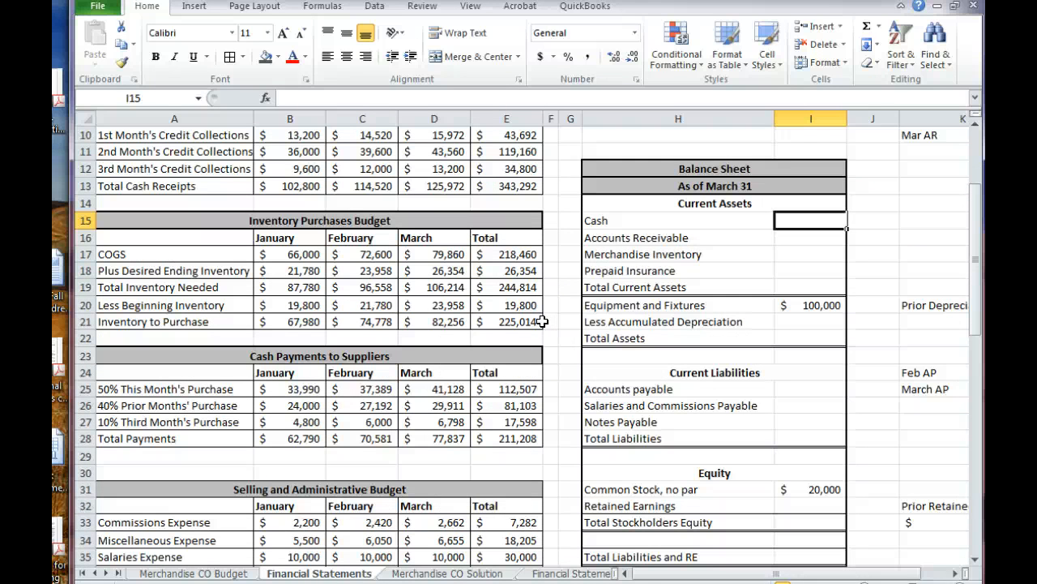
{"action": "type", "text": "="}
{"action": "scroll", "coordinate": [542, 321], "scroll_direction": "down", "scroll_amount": 16}
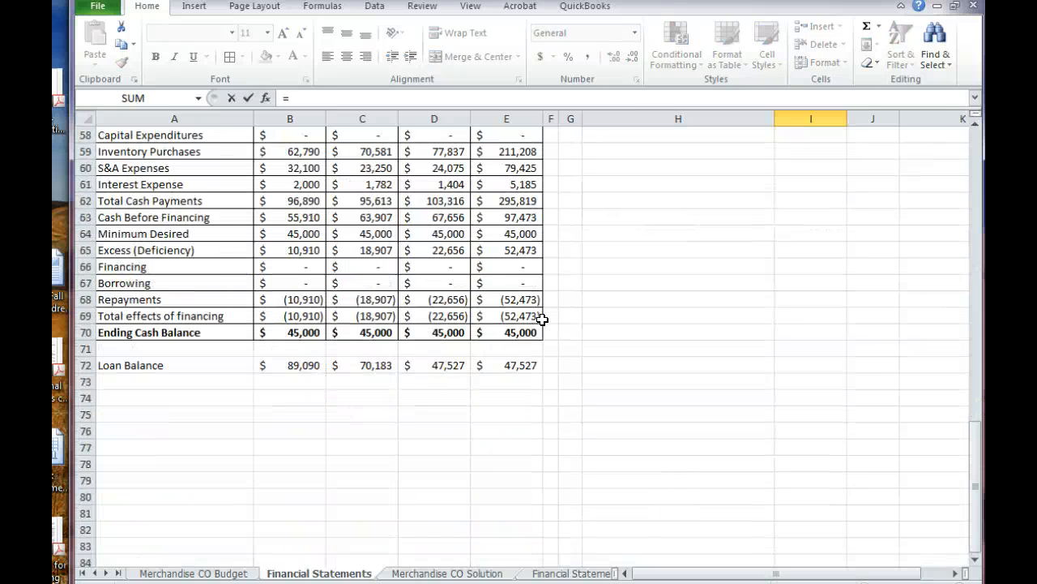
{"action": "left_click", "coordinate": [506, 334]}
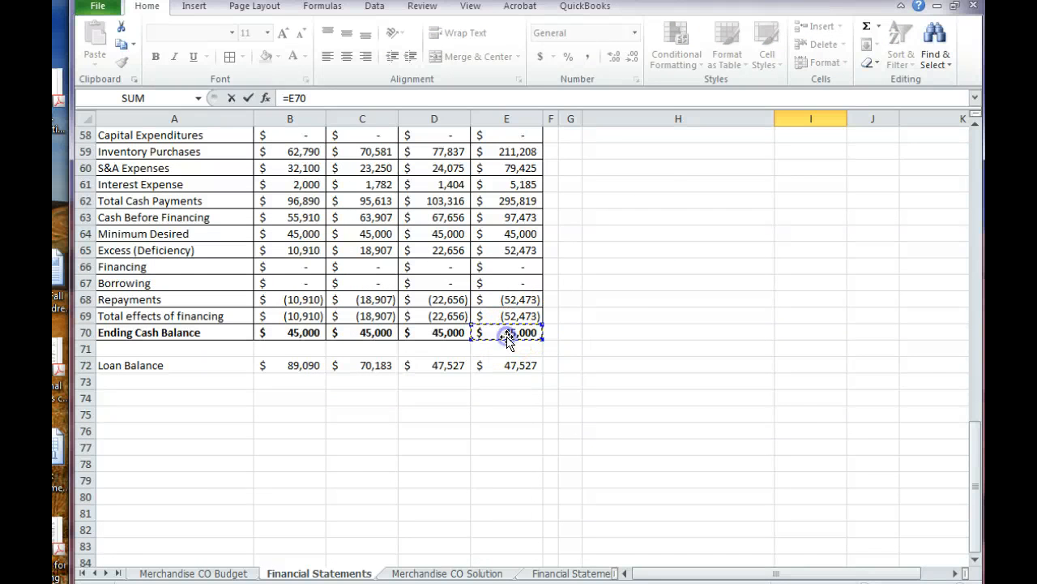
{"action": "key", "text": "Return"}
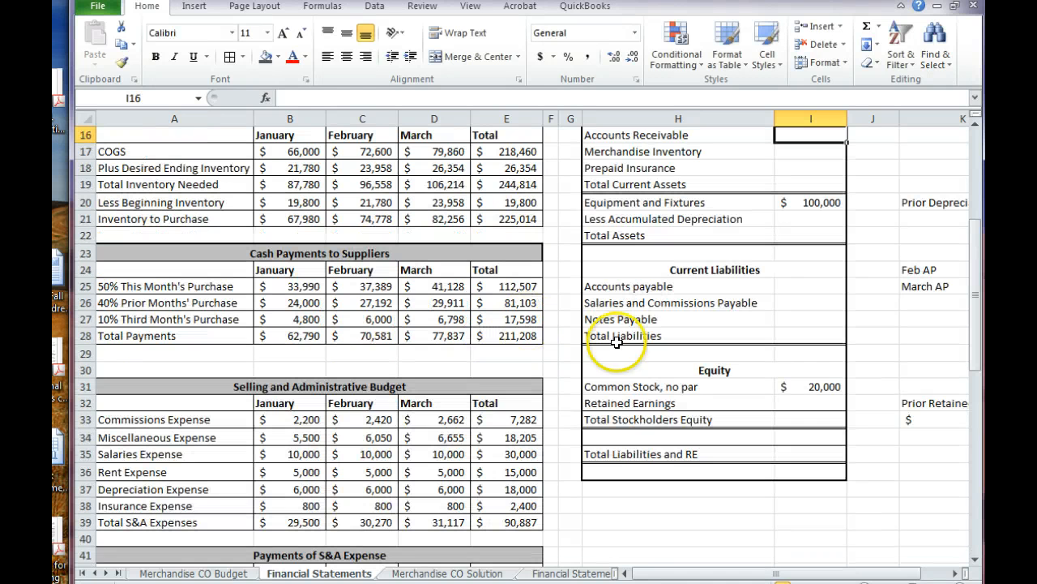
Examine the monthly credit sales, their first- and second-month collections, and the Feb AR formula in L9 to trace the uncollected receivables
{"action": "scroll", "coordinate": [727, 515], "scroll_direction": "up", "scroll_amount": 5}
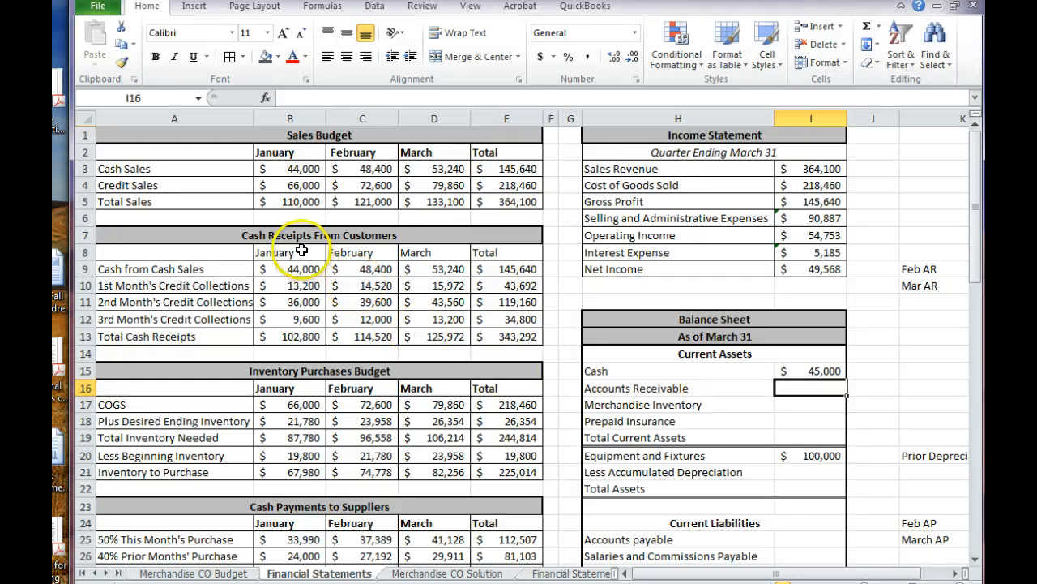
{"action": "left_click", "coordinate": [278, 188]}
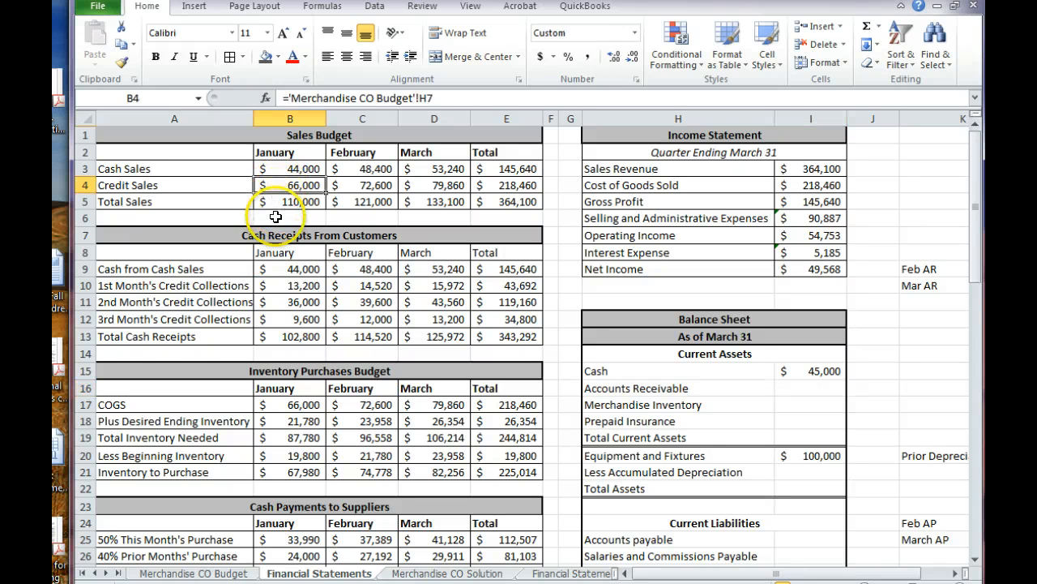
{"action": "double_click", "coordinate": [276, 282]}
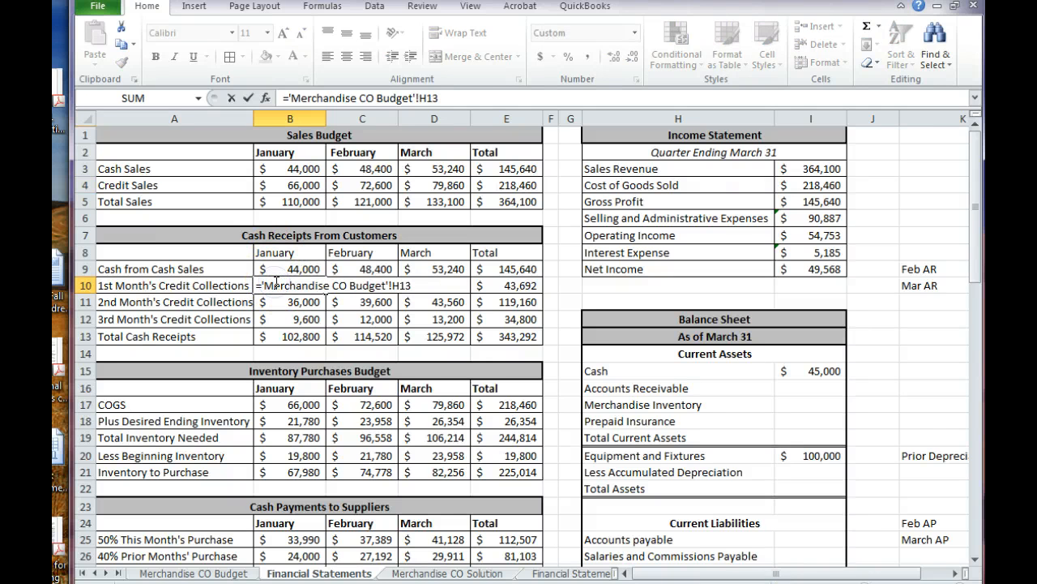
{"action": "key", "text": "Escape"}
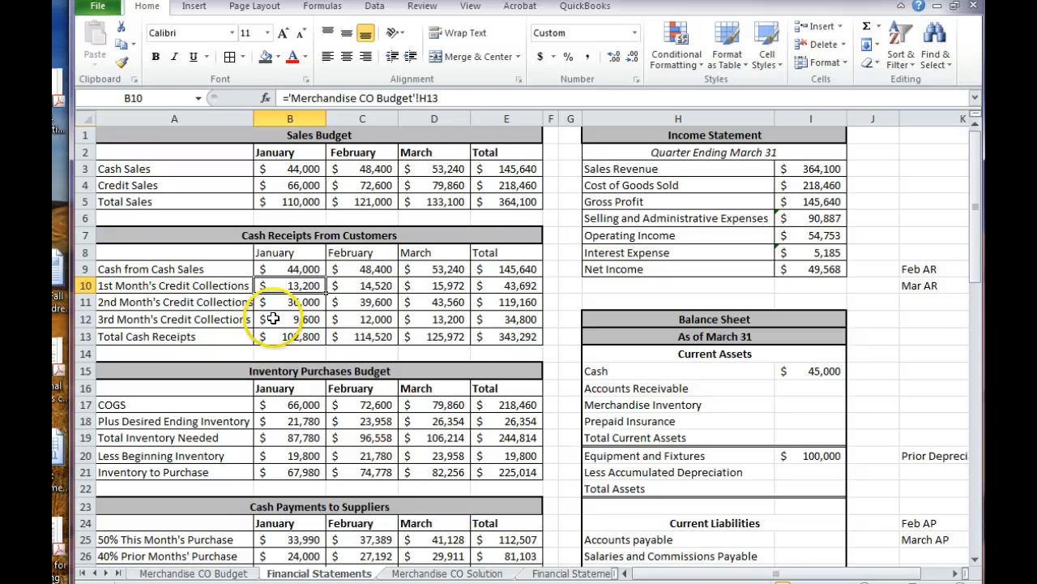
{"action": "left_click", "coordinate": [342, 301]}
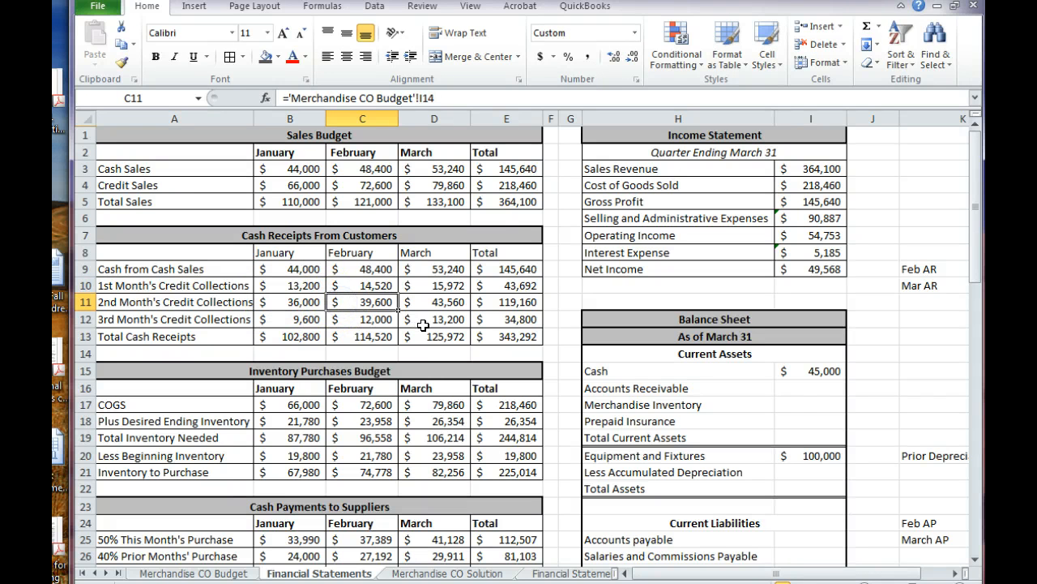
{"action": "left_click", "coordinate": [349, 186]}
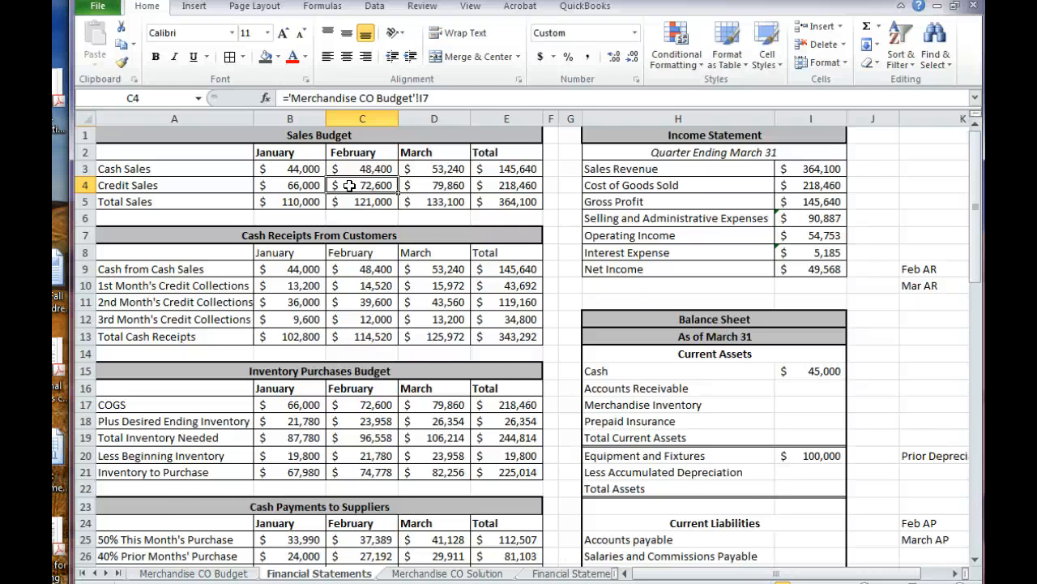
{"action": "left_click", "coordinate": [350, 290]}
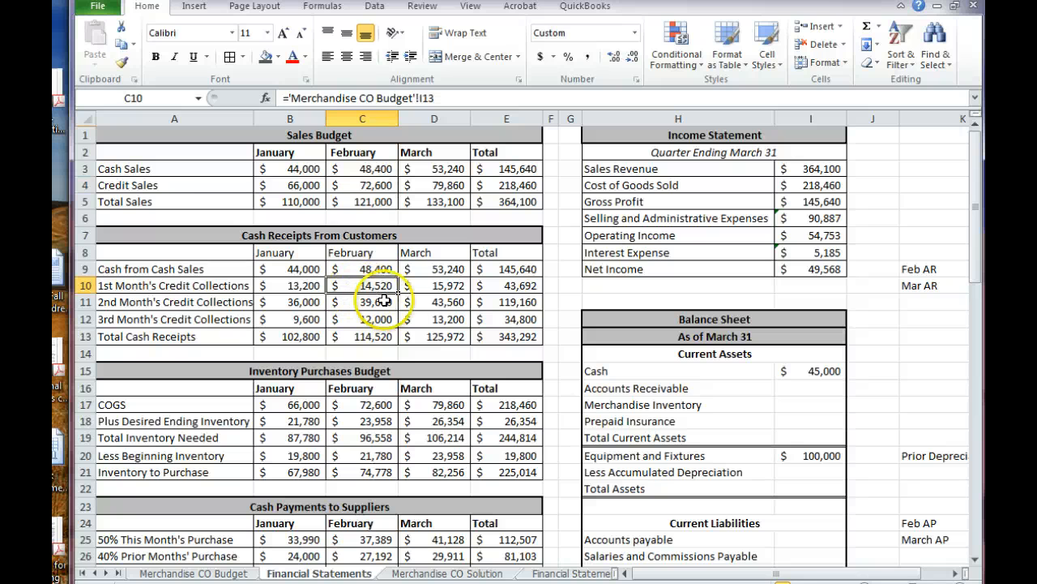
{"action": "left_click", "coordinate": [425, 304]}
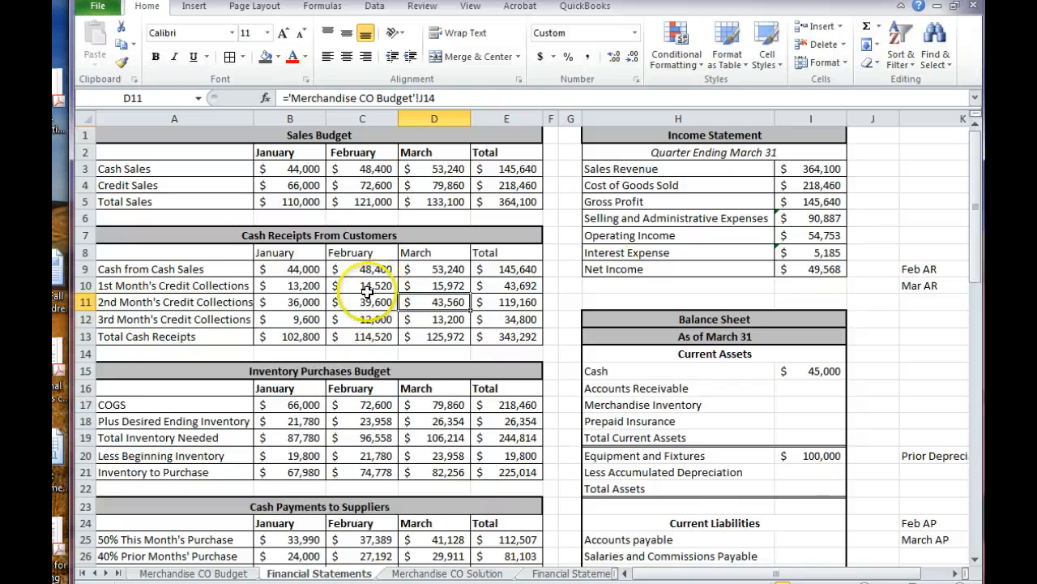
{"action": "left_click", "coordinate": [954, 573]}
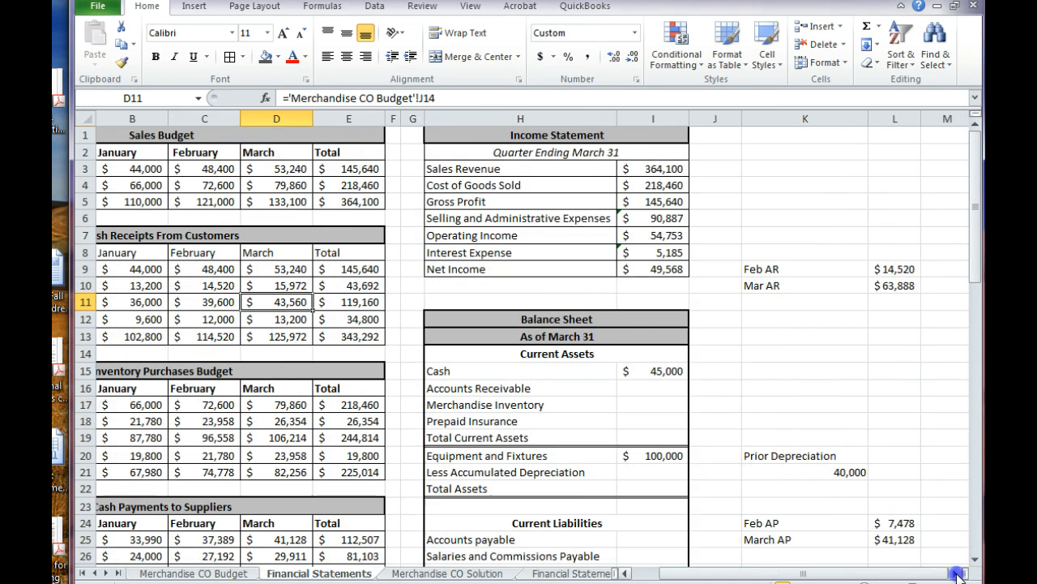
{"action": "left_click", "coordinate": [890, 268]}
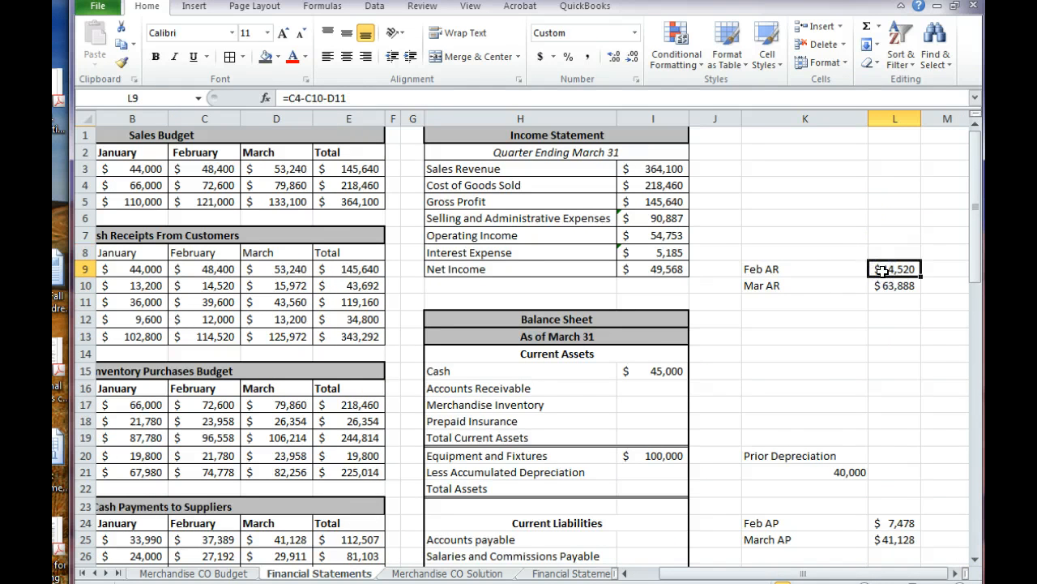
{"action": "left_click", "coordinate": [268, 169]}
{"action": "left_click", "coordinate": [262, 185]}
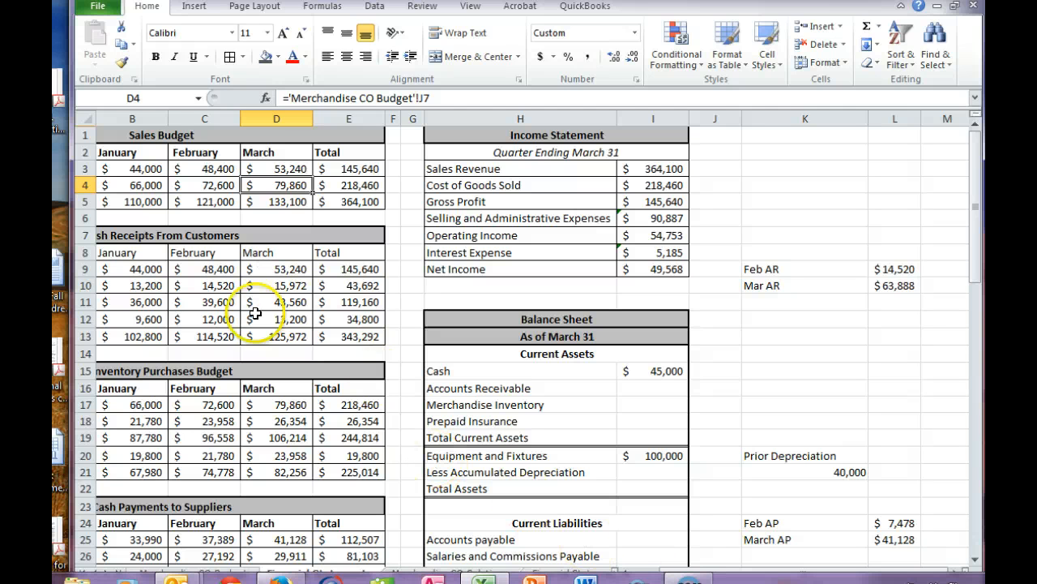
{"action": "left_click", "coordinate": [254, 286]}
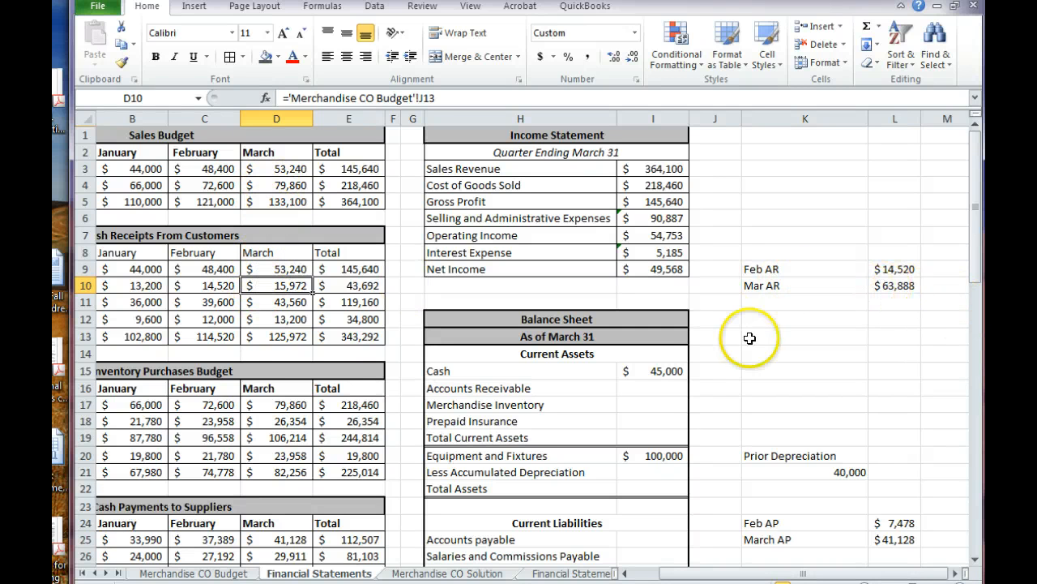
Calculate the Balance Sheet's Accounts Receivable in I16 by adding the Feb and Mar AR amounts with =SUM(L9:L10)
{"action": "left_click", "coordinate": [655, 387]}
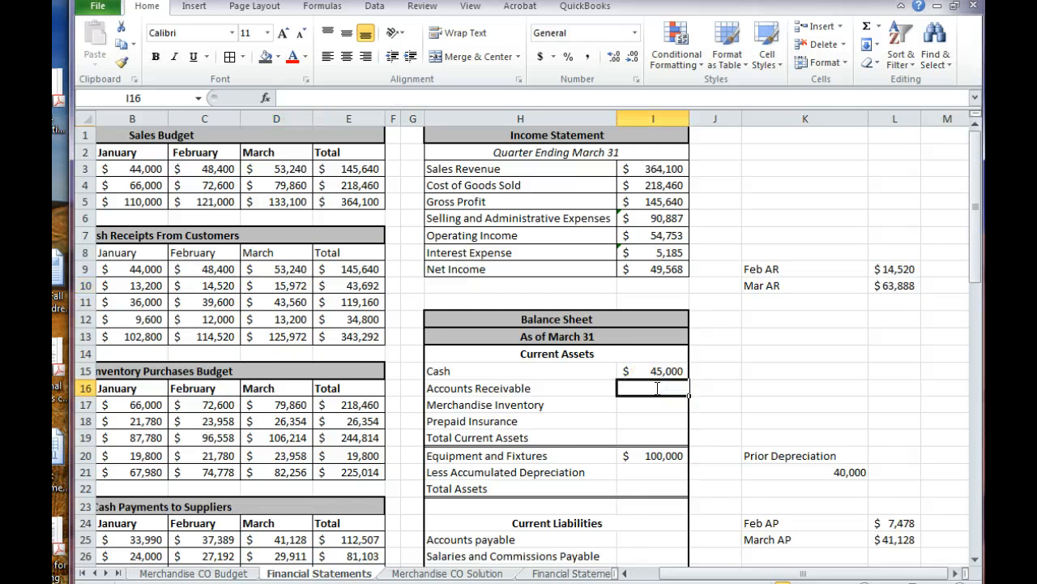
{"action": "type", "text": "=sum("}
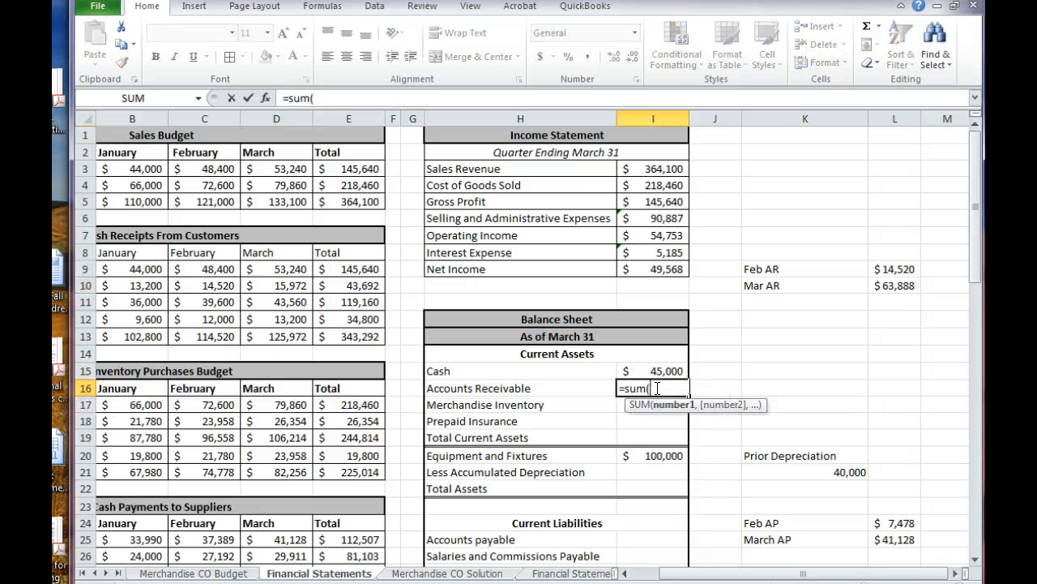
{"action": "left_click", "coordinate": [886, 269]}
{"action": "left_click_drag", "start_coordinate": [886, 270], "coordinate": [885, 280]}
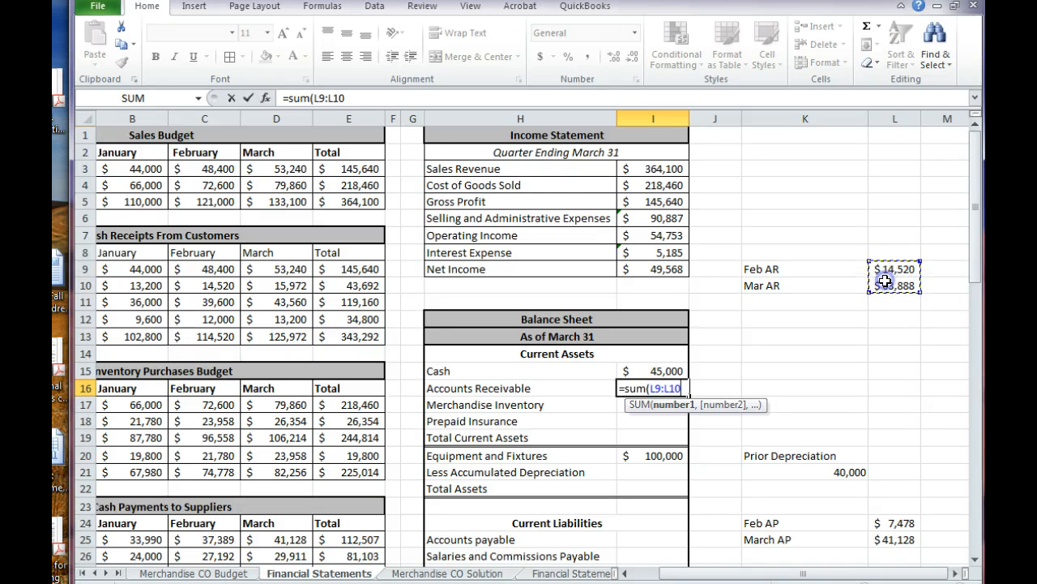
{"action": "key", "text": "Return"}
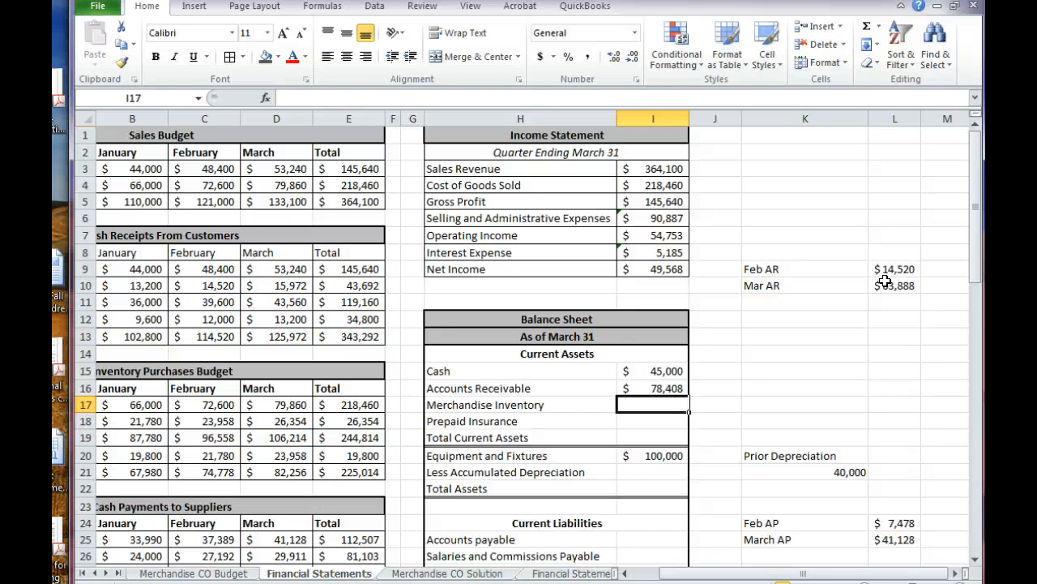
Link the Balance Sheet's Merchandise Inventory in I17 to the Inventory Purchases Budget's total Desired Ending Inventory with =E18
{"action": "left_click", "coordinate": [865, 299]}
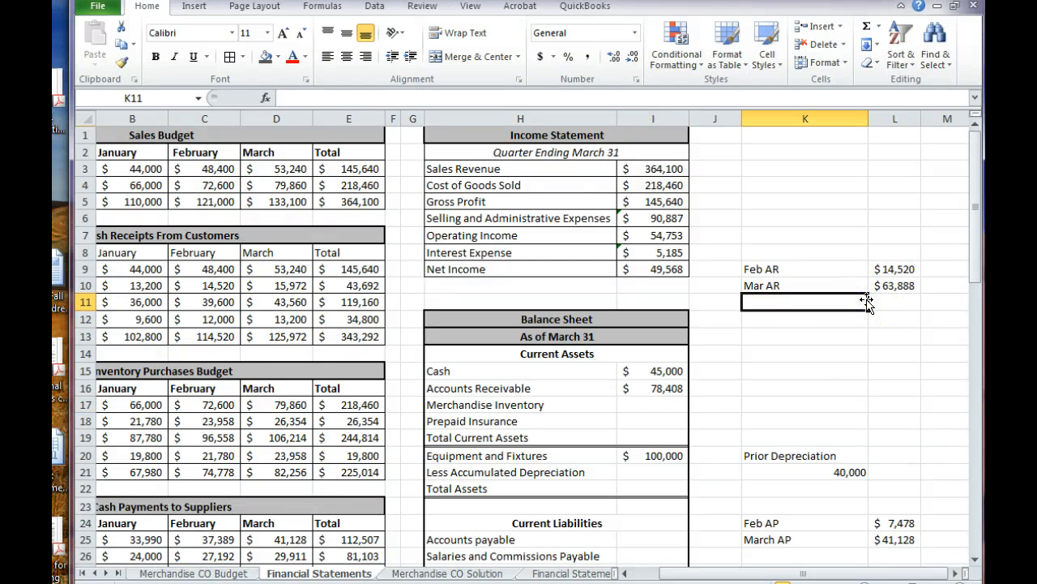
{"action": "key", "text": "Left"}
{"action": "key", "text": "Left"}
{"action": "key", "text": "Left"}
{"action": "key", "text": "Left"}
{"action": "key", "text": "Left"}
{"action": "key", "text": "Left"}
{"action": "key", "text": "Left"}
{"action": "key", "text": "Left"}
{"action": "key", "text": "Left"}
{"action": "key", "text": "Left"}
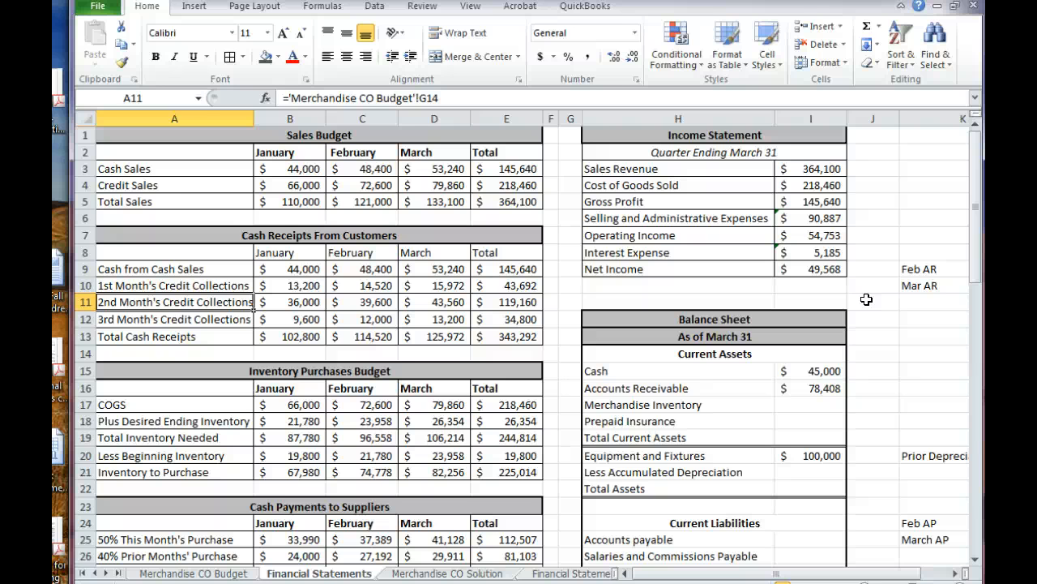
{"action": "key", "text": "Right"}
{"action": "key", "text": "Right"}
{"action": "key", "text": "Right"}
{"action": "key", "text": "Right"}
{"action": "key", "text": "Right"}
{"action": "key", "text": "Right"}
{"action": "key", "text": "Right"}
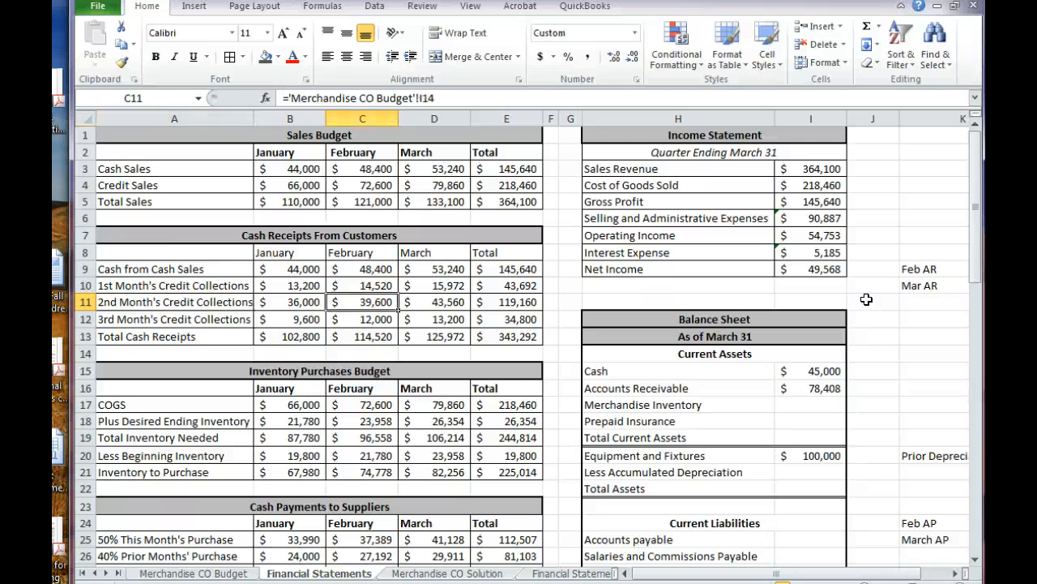
{"action": "key", "text": "Down"}
{"action": "key", "text": "Down"}
{"action": "key", "text": "Down"}
{"action": "key", "text": "Down"}
{"action": "key", "text": "Down"}
{"action": "key", "text": "Down"}
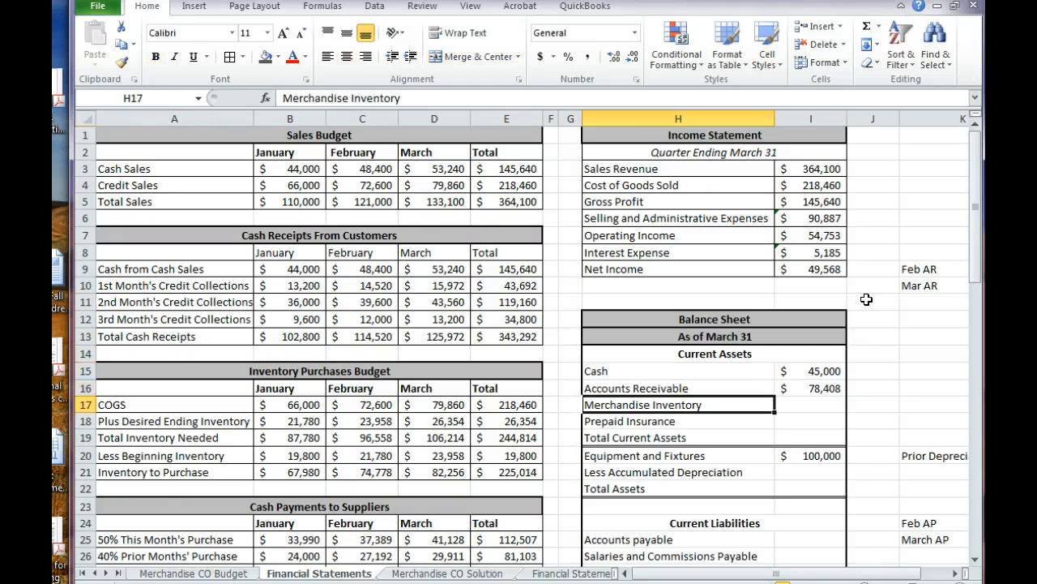
{"action": "key", "text": "Right"}
{"action": "type", "text": "="}
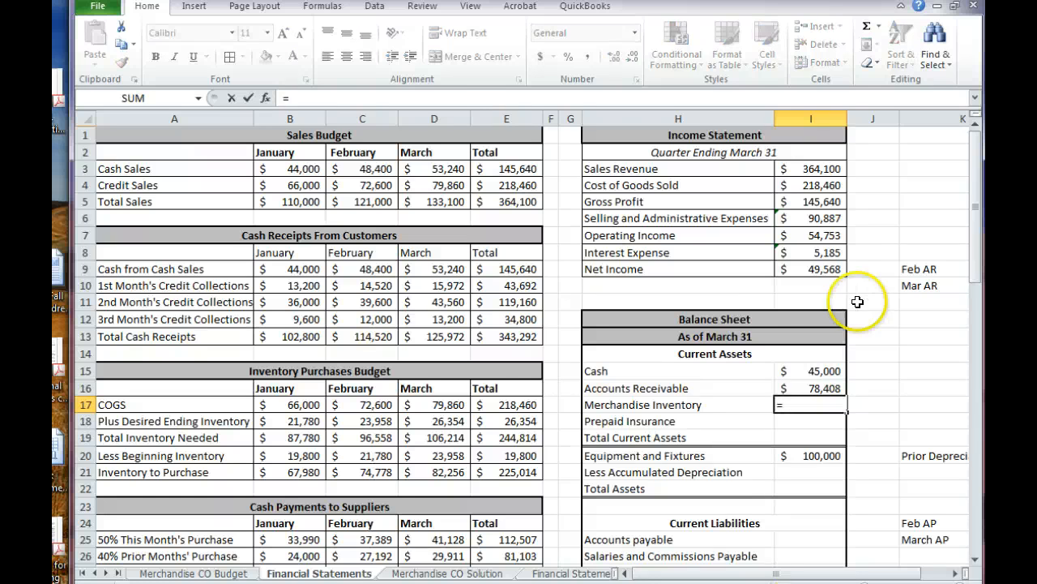
{"action": "left_click", "coordinate": [494, 420]}
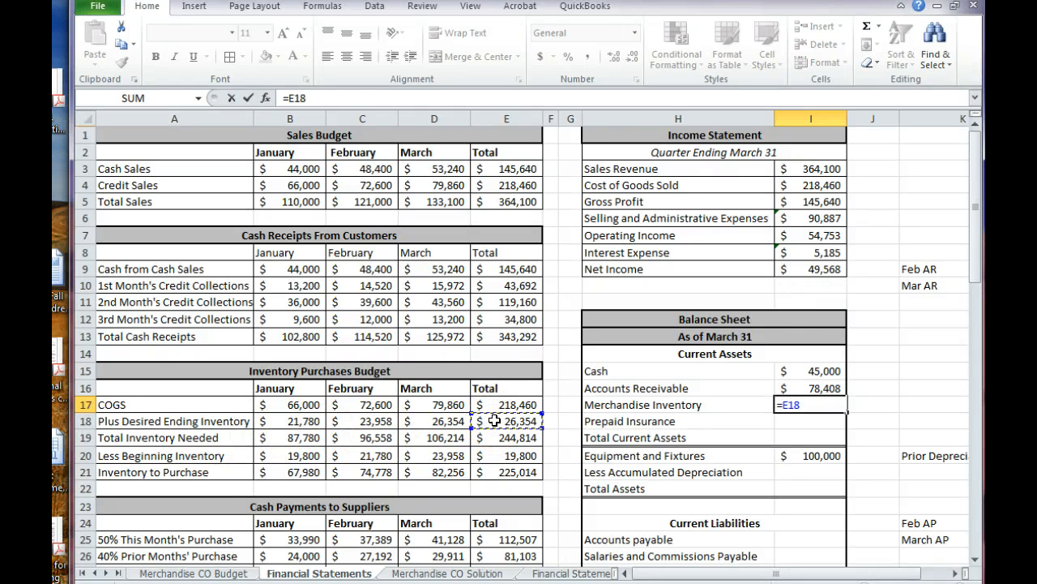
{"action": "key", "text": "Return"}
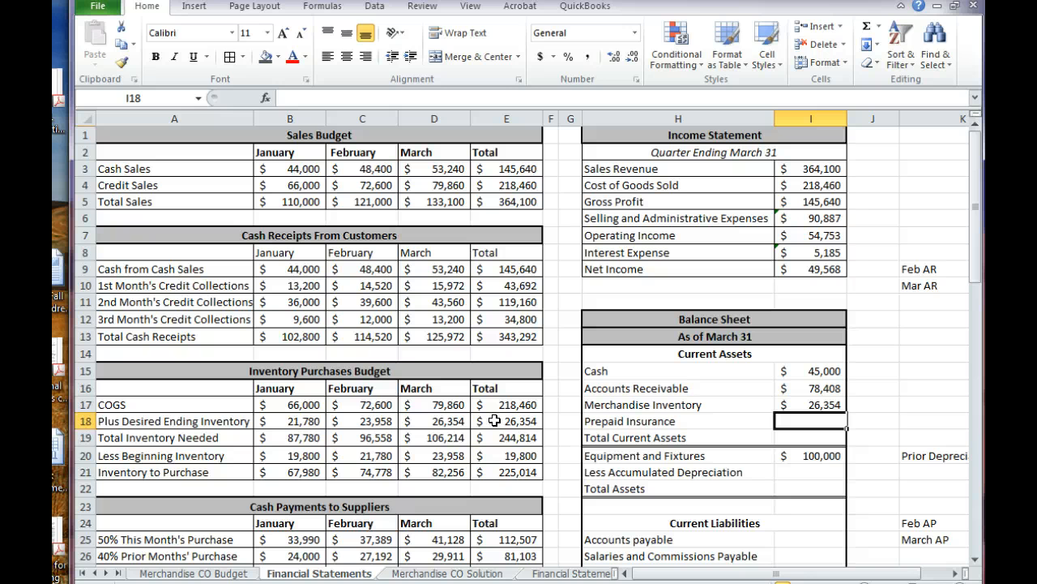
Begin the Prepaid Insurance formula in I18 with a full year of monthly insurance as =(800*12)
{"action": "type", "text": "="}
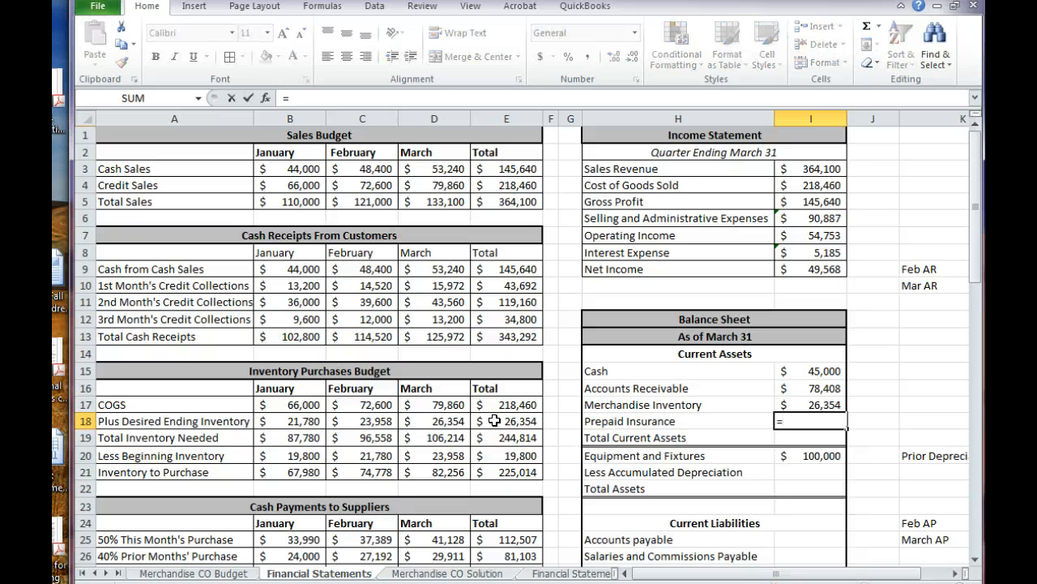
{"action": "scroll", "coordinate": [494, 420], "scroll_direction": "down", "scroll_amount": 4}
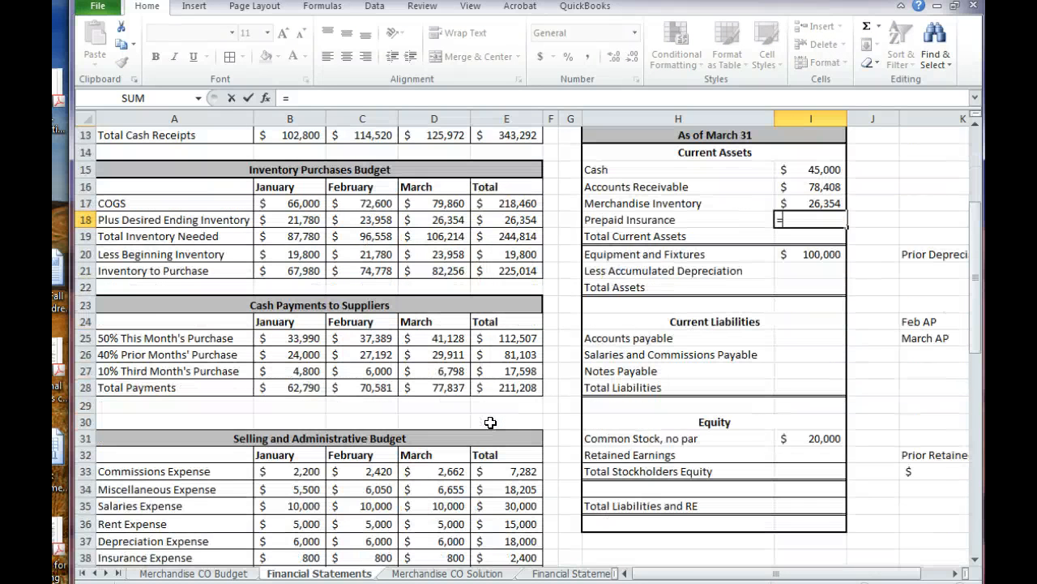
{"action": "scroll", "coordinate": [490, 422], "scroll_direction": "down", "scroll_amount": 1}
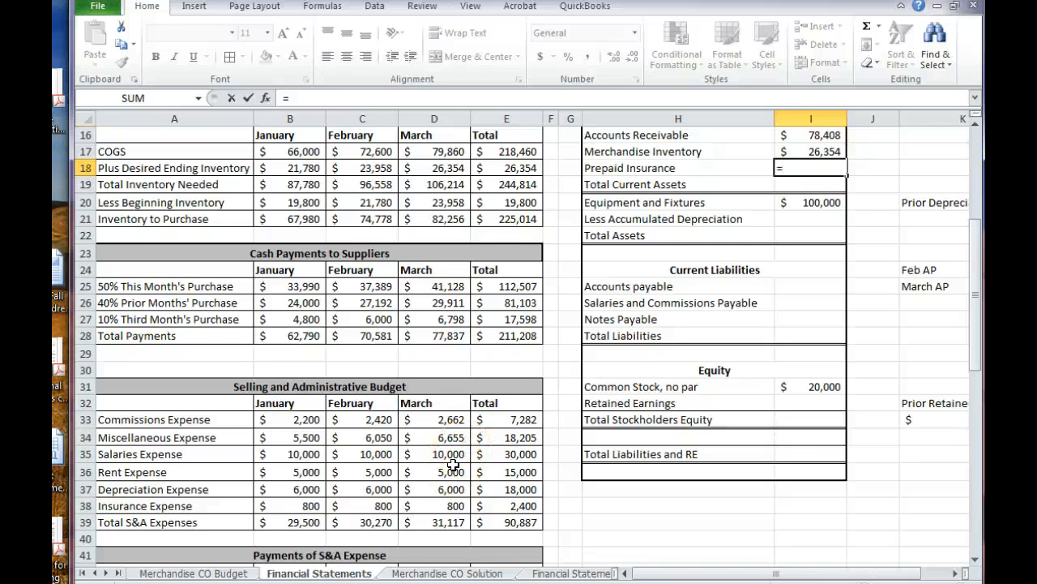
{"action": "scroll", "coordinate": [453, 465], "scroll_direction": "down", "scroll_amount": 2}
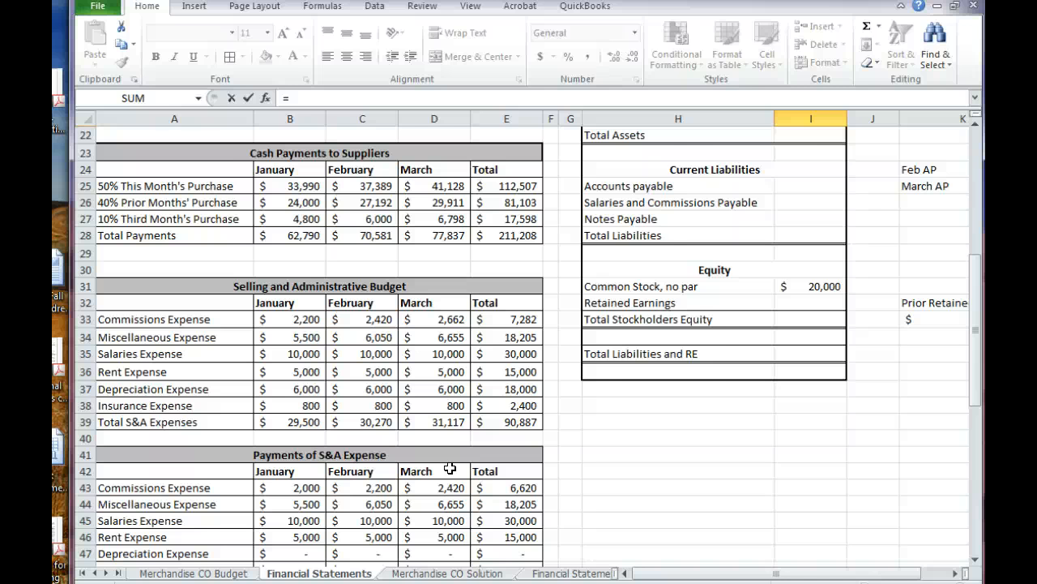
{"action": "scroll", "coordinate": [450, 469], "scroll_direction": "up", "scroll_amount": 1}
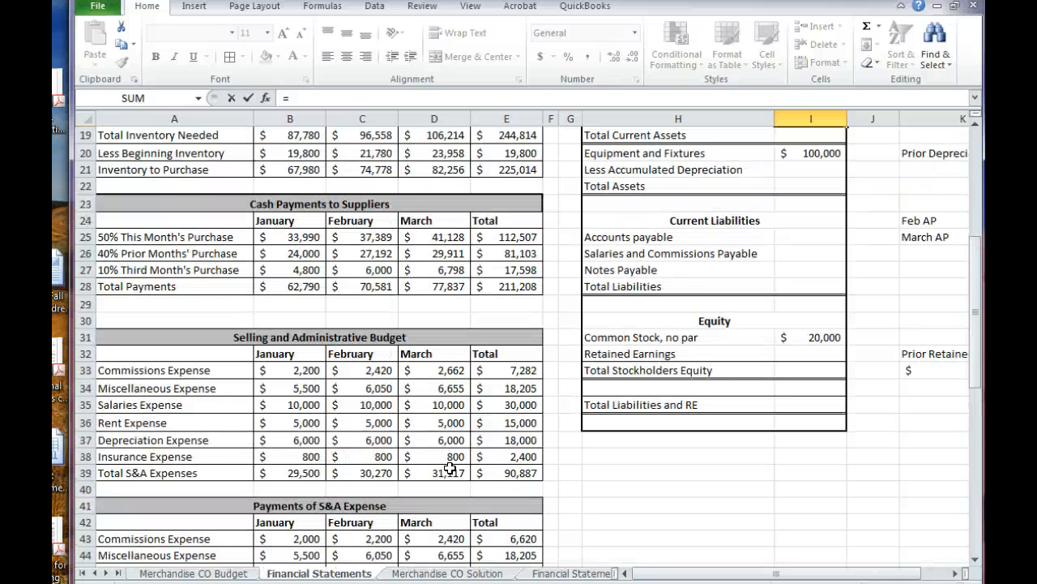
{"action": "scroll", "coordinate": [450, 468], "scroll_direction": "up", "scroll_amount": 4}
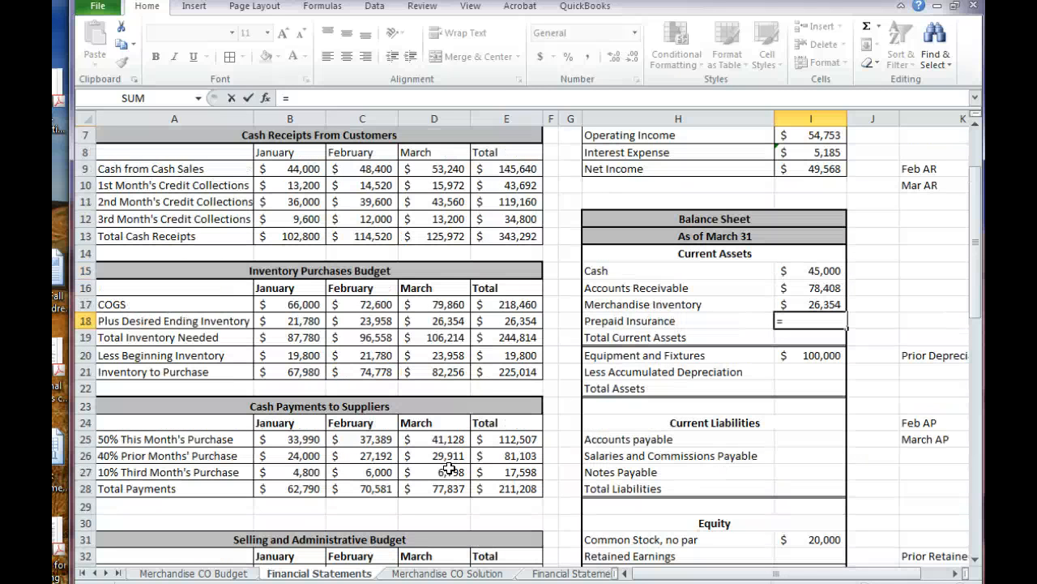
{"action": "type", "text": "800*12"}
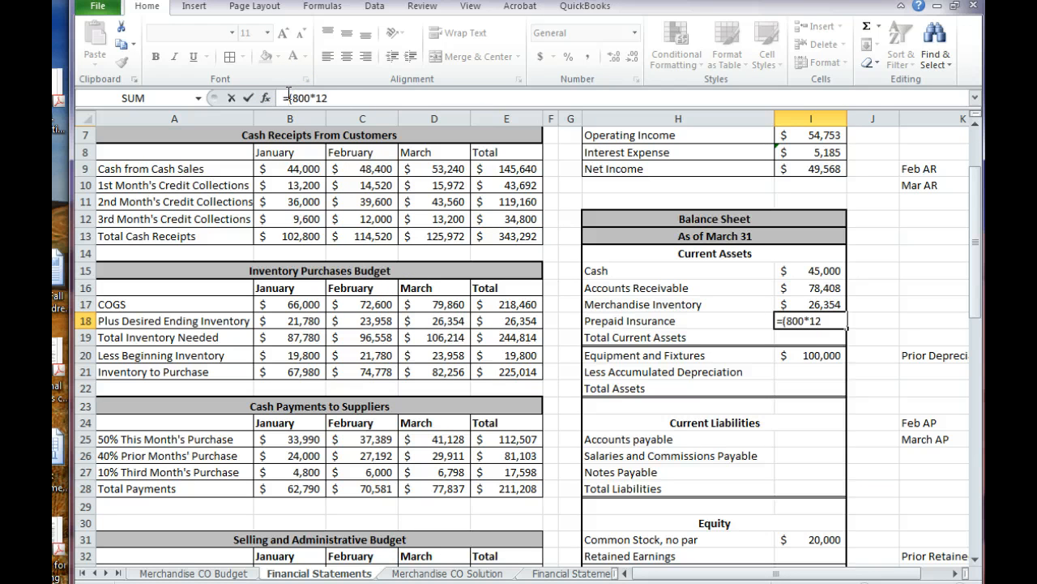
{"action": "left_click", "coordinate": [289, 98]}
{"action": "type", "text": "("}
{"action": "left_click", "coordinate": [330, 98]}
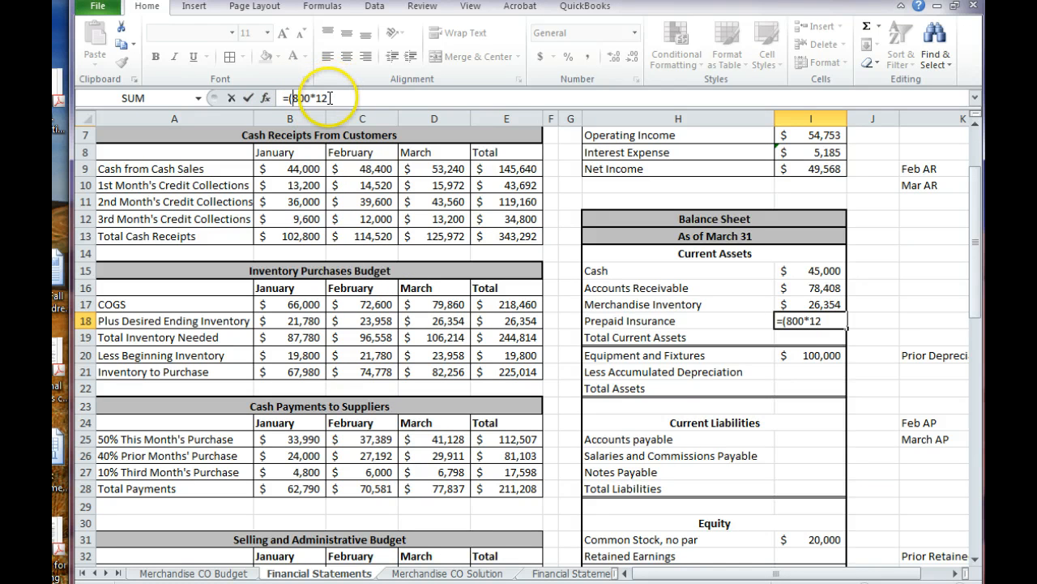
{"action": "type", "text": ")"}
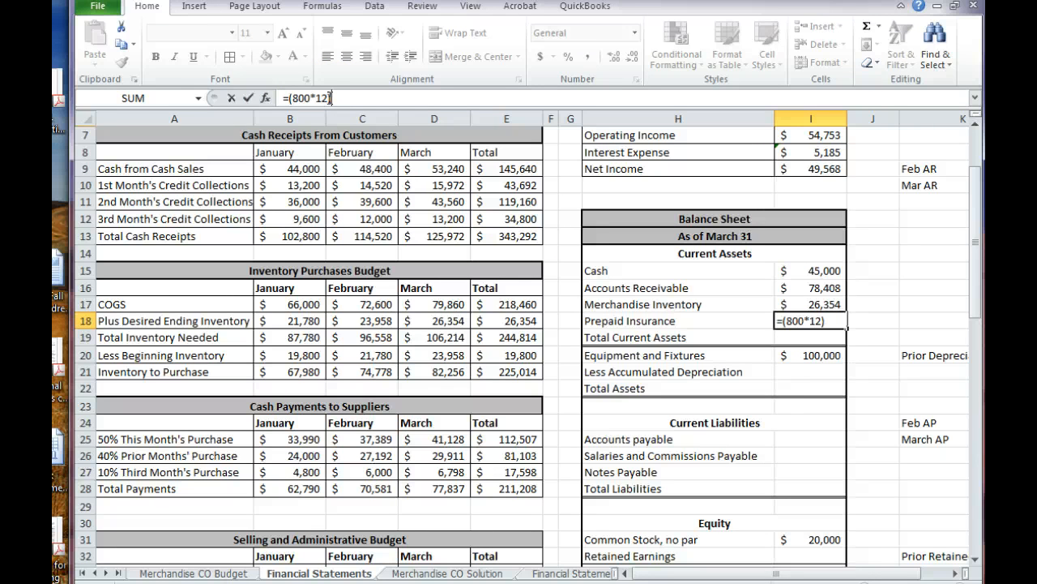
{"action": "type", "text": "-800*"}
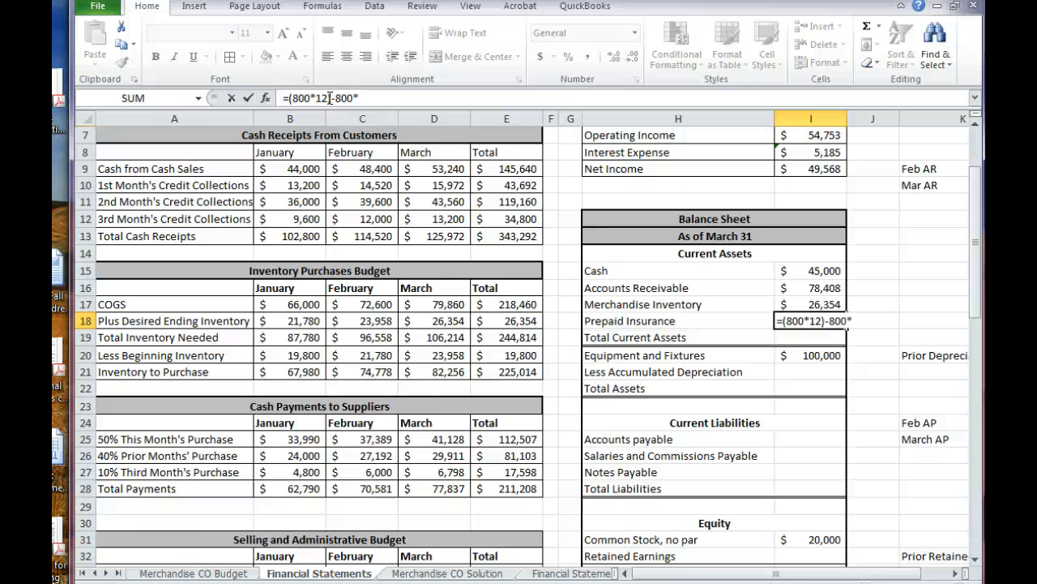
{"action": "type", "text": "3)"}
Subtract three months of insurance in the Prepaid Insurance formula, completing it as =(800*12)-800*3
{"action": "key", "text": "Return"}
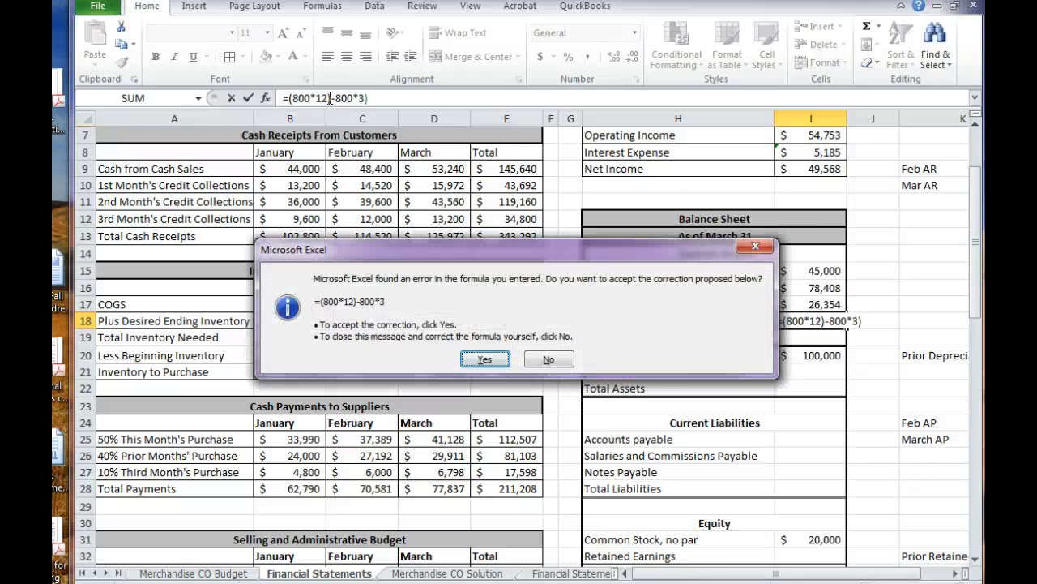
{"action": "key", "text": "Return"}
{"action": "key", "text": "Up"}
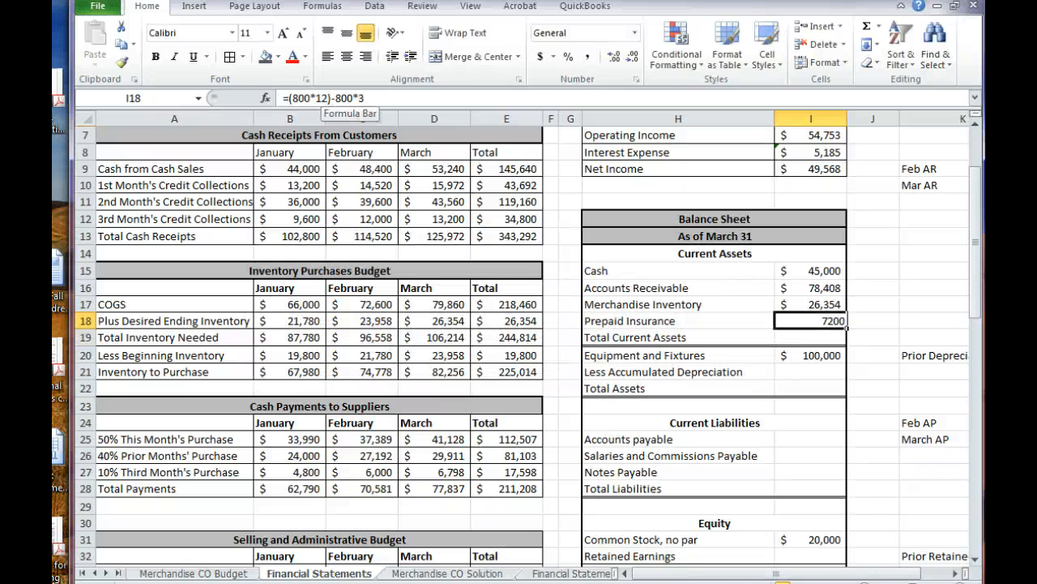
Format the Prepaid Insurance amount in I18 as Accounting currency with no decimal places
{"action": "left_click", "coordinate": [539, 56]}
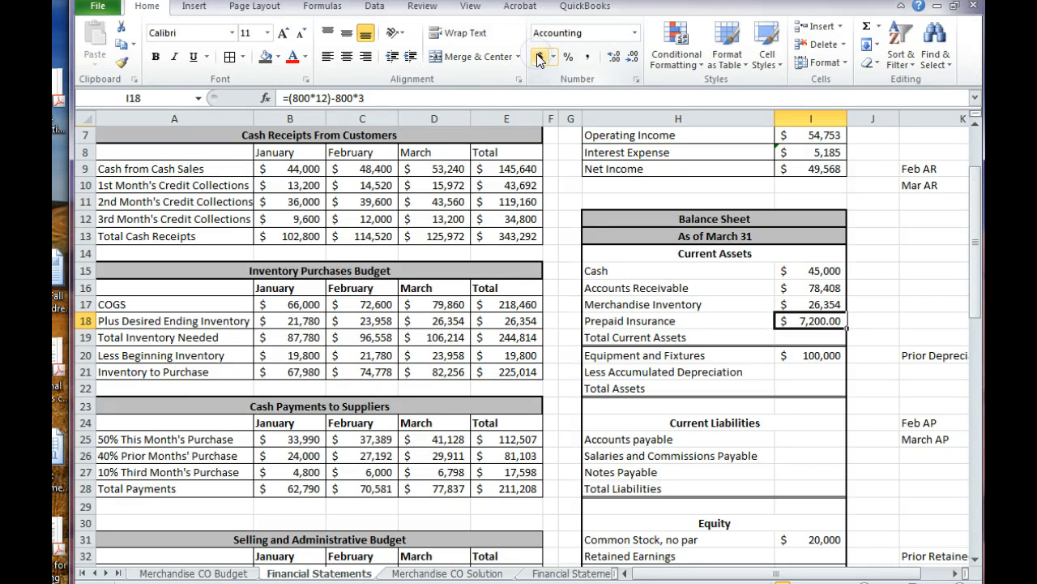
{"action": "left_click", "coordinate": [628, 61]}
{"action": "left_click", "coordinate": [628, 60]}
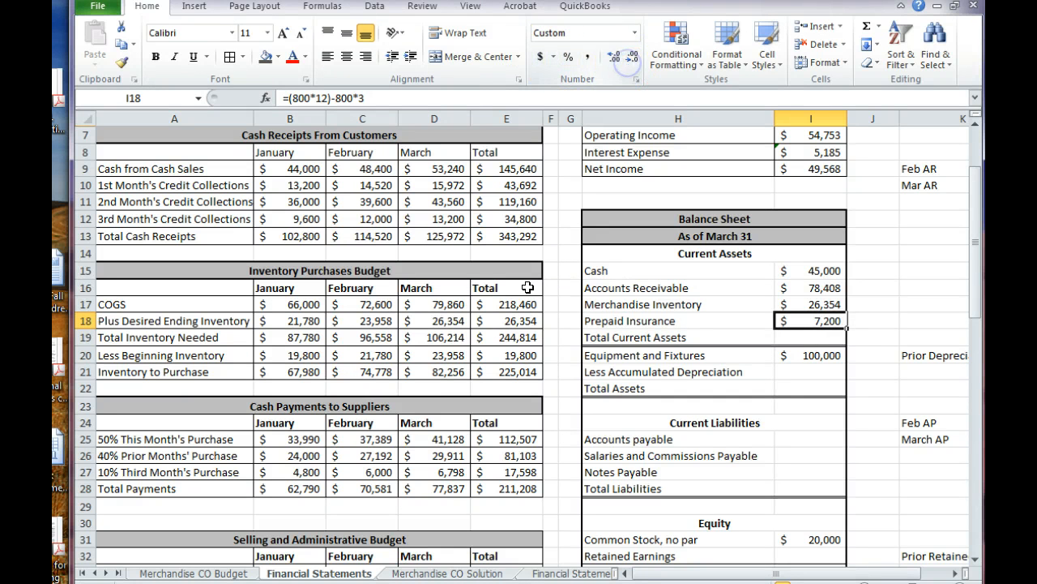
{"action": "left_click", "coordinate": [586, 321]}
{"action": "left_click", "coordinate": [569, 320]}
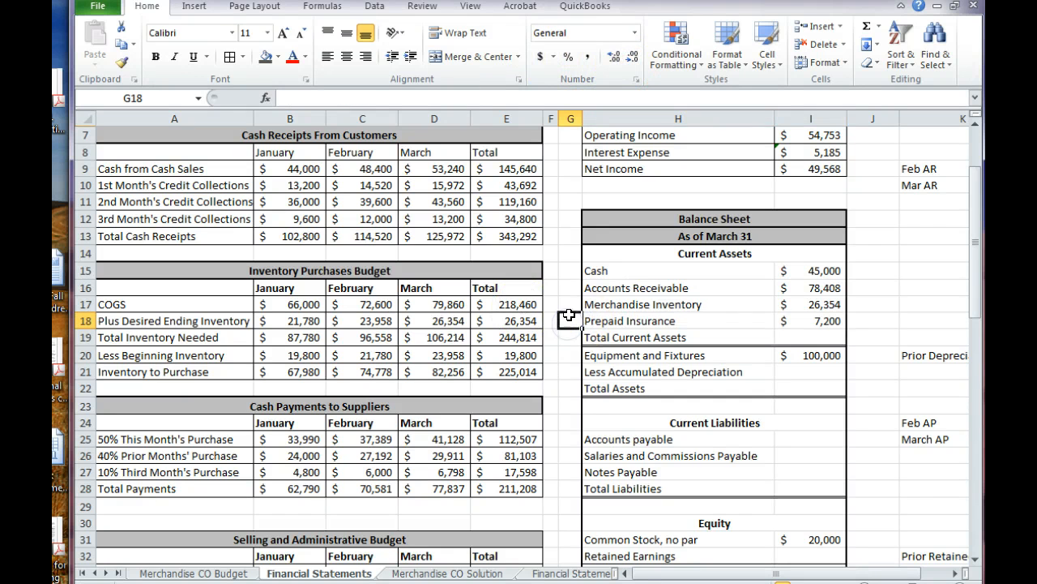
Add the heading Insurance Expense in H39 below the Balance Sheet for a supporting note
{"action": "scroll", "coordinate": [569, 315], "scroll_direction": "down", "scroll_amount": 4}
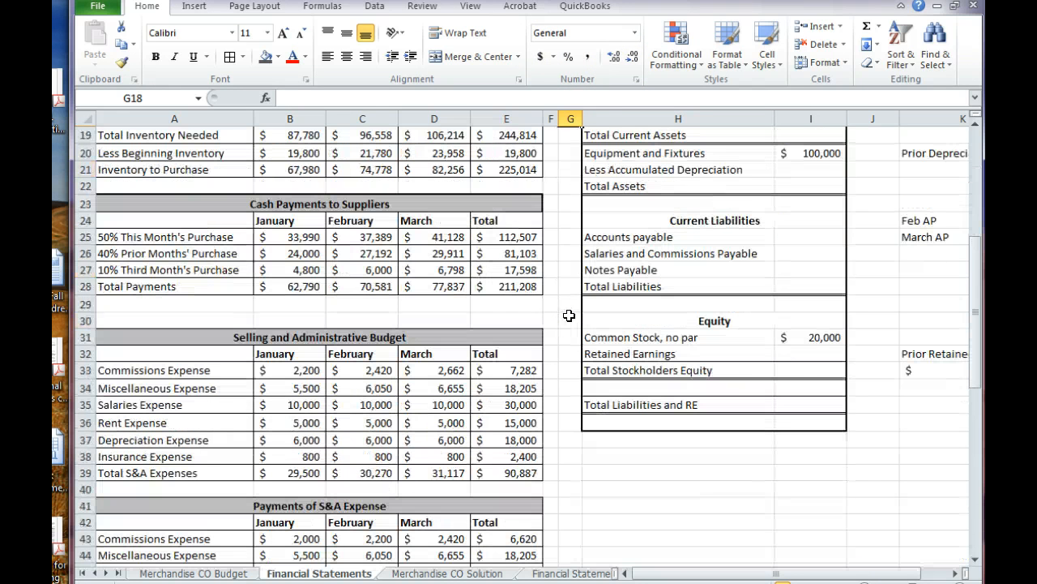
{"action": "left_click", "coordinate": [594, 467]}
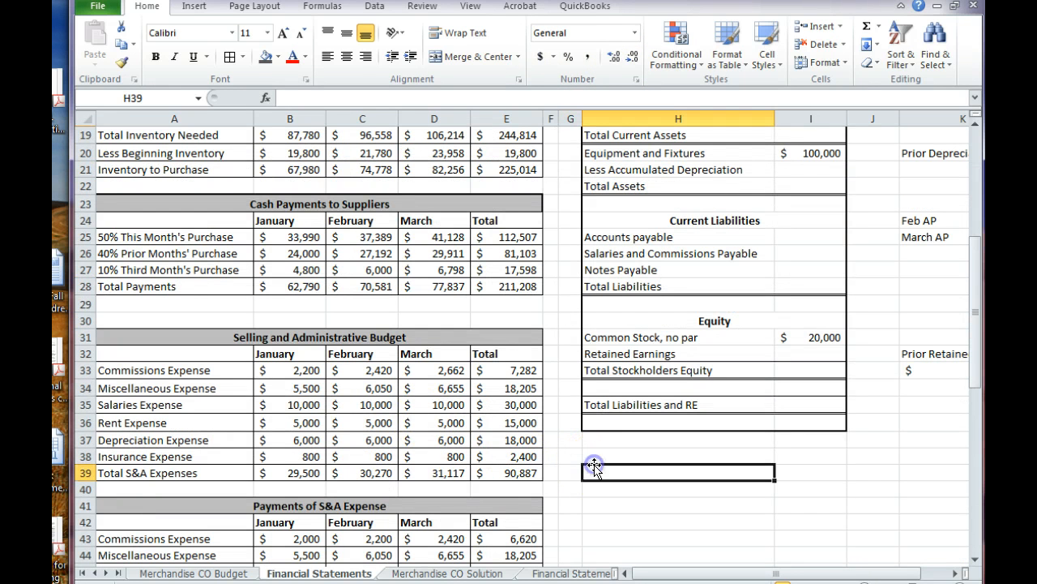
{"action": "type", "text": "Insurance E"}
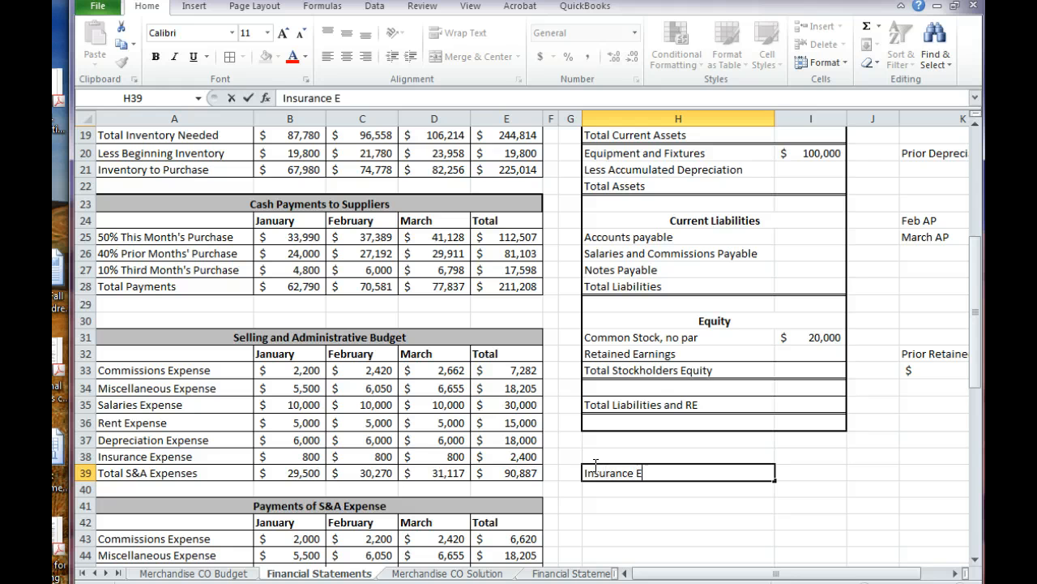
{"action": "type", "text": "xpense"}
{"action": "key", "text": "Return"}
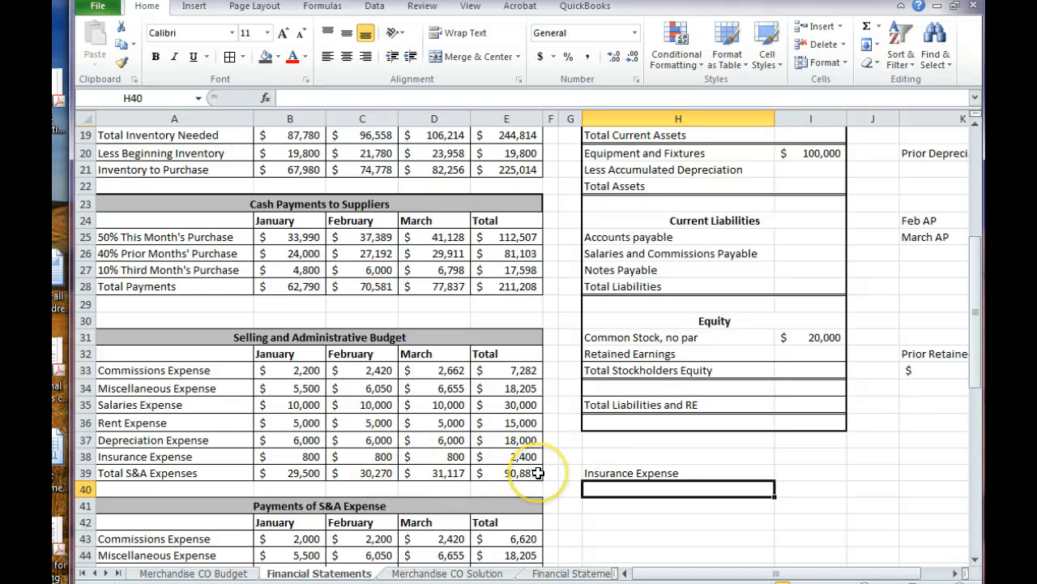
Fill row 40 under the Insurance Expense heading with Monthly, 800 and Paid Jan 1 in columns H to J
{"action": "type", "text": "Month"}
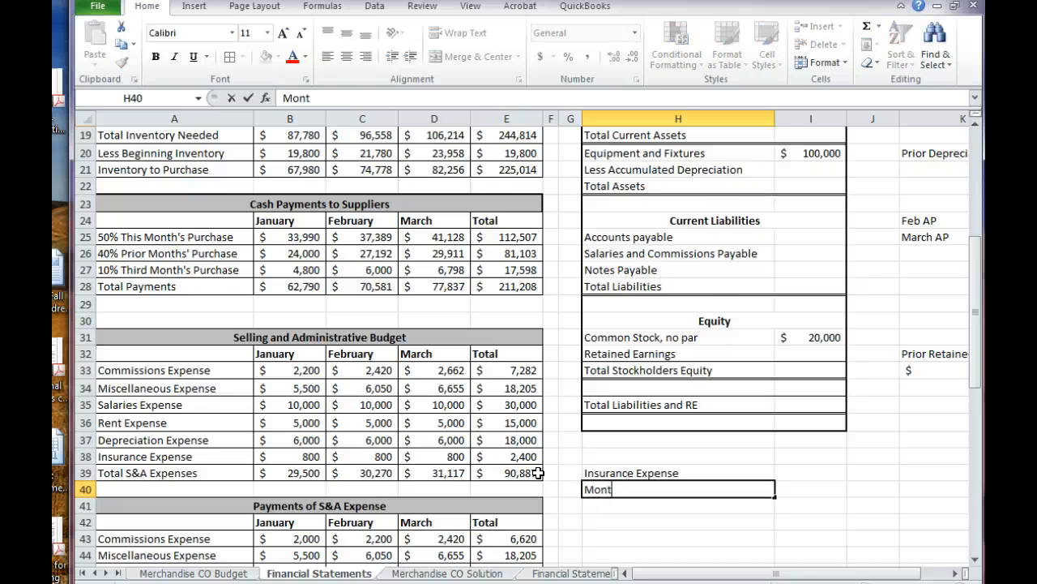
{"action": "key", "text": "BackSpace"}
{"action": "type", "text": "hly"}
{"action": "key", "text": "Tab"}
{"action": "type", "text": "800"}
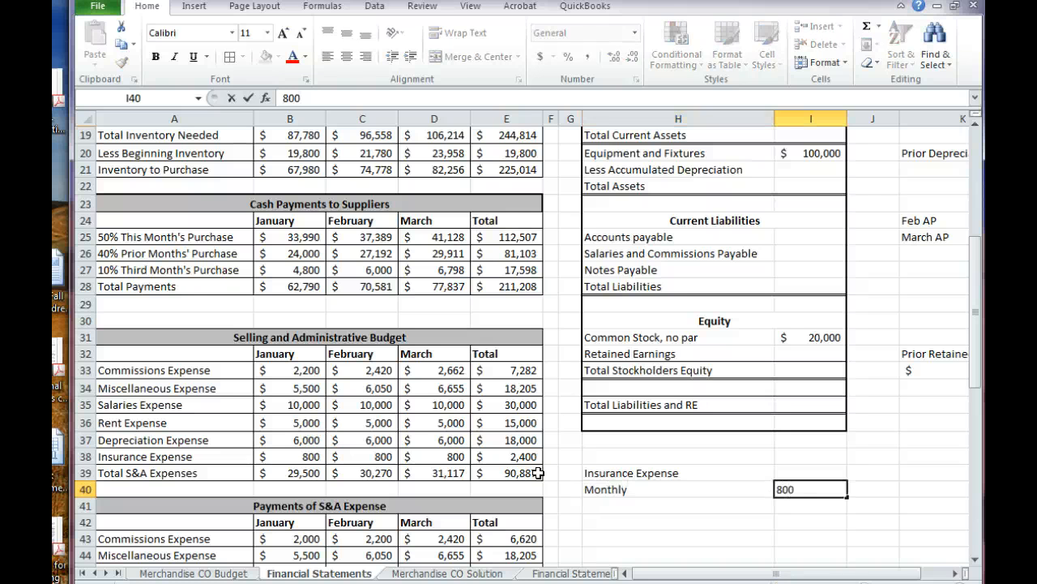
{"action": "key", "text": "Tab"}
{"action": "type", "text": "Paid"}
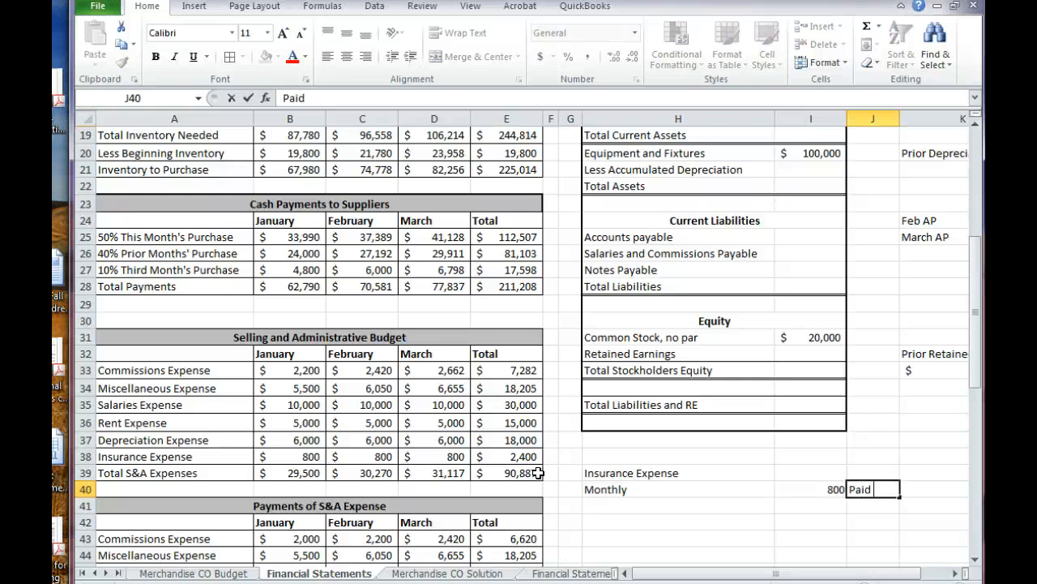
{"action": "type", "text": " Jan 1"}
{"action": "key", "text": "Return"}
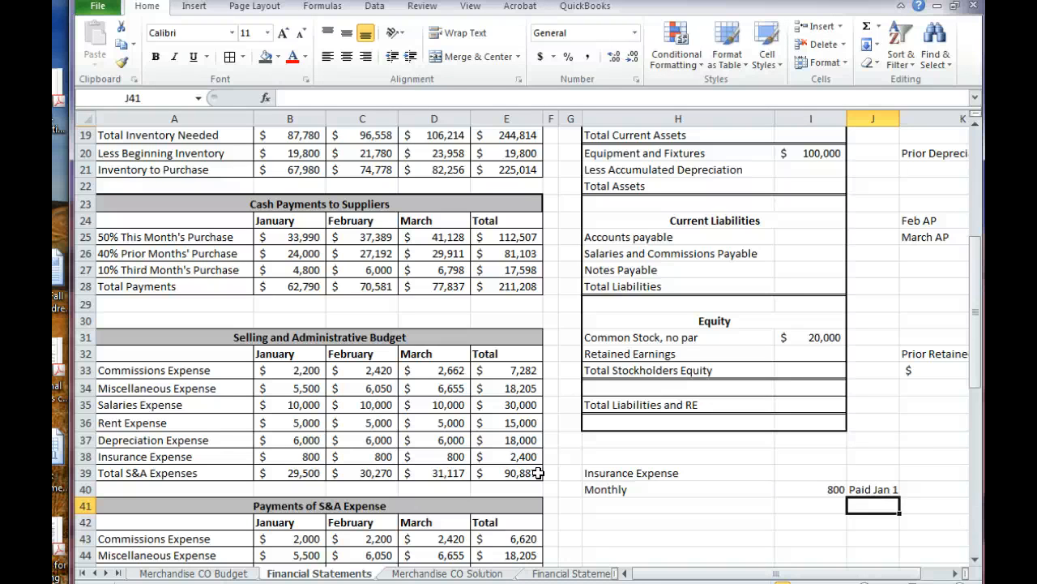
{"action": "key", "text": "Down"}
{"action": "key", "text": "Down"}
{"action": "key", "text": "Down"}
{"action": "key", "text": "Up"}
{"action": "key", "text": "Up"}
{"action": "key", "text": "Up"}
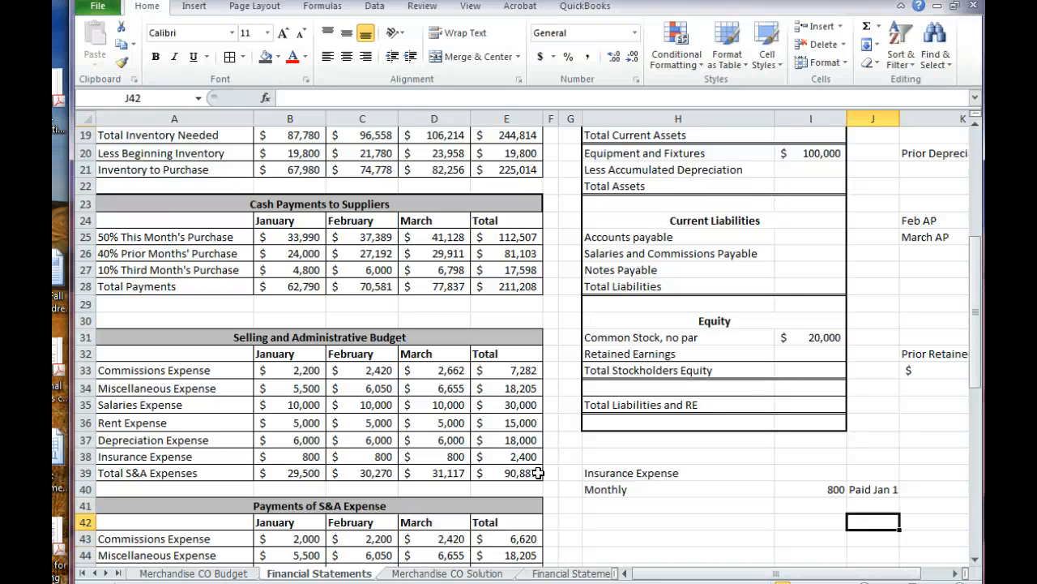
Enter Jan 1 in H41 below Monthly and calculate the annual insurance payment in I41 as =I40*12
{"action": "key", "text": "Left"}
{"action": "key", "text": "Left"}
{"action": "type", "text": "Jan "}
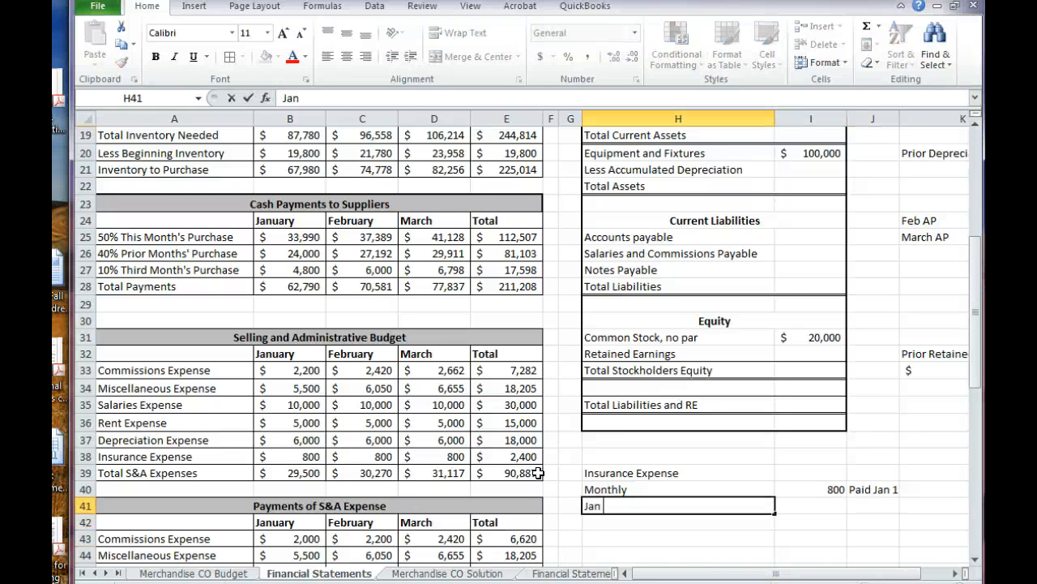
{"action": "type", "text": "1"}
{"action": "key", "text": "Tab"}
{"action": "type", "text": "="}
{"action": "key", "text": "Up"}
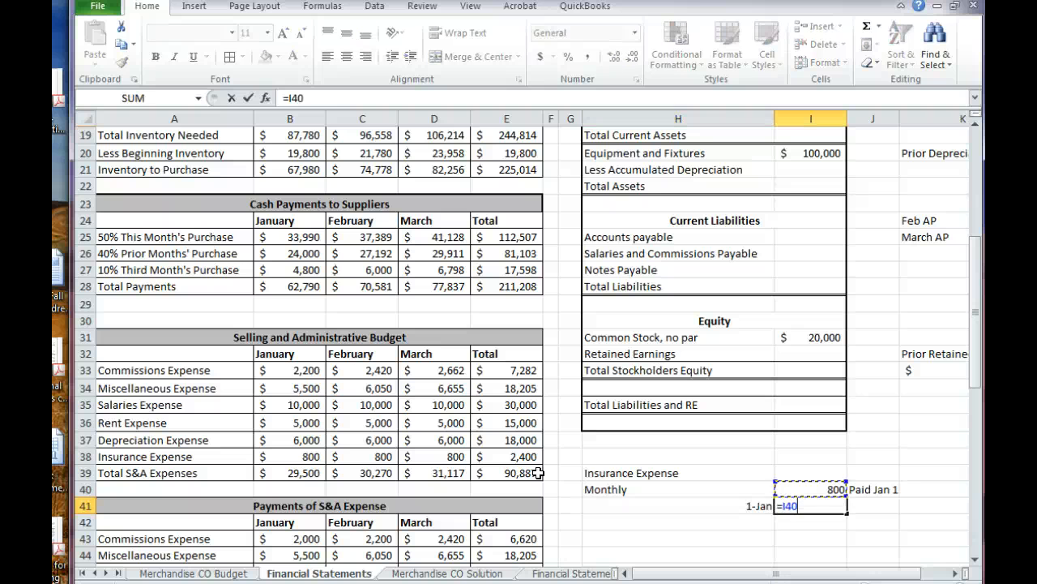
{"action": "type", "text": "*12"}
{"action": "key", "text": "Return"}
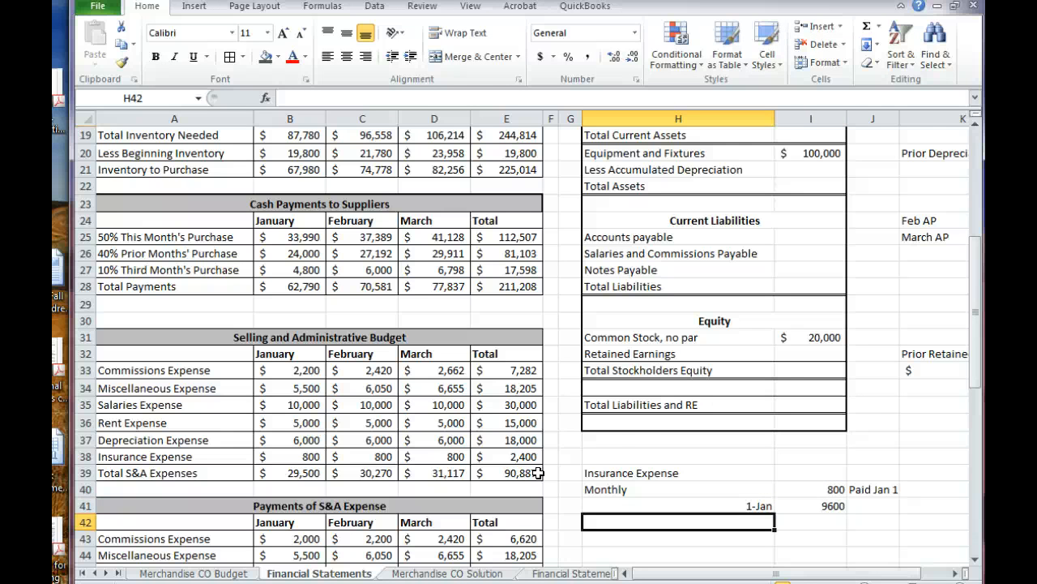
Format the annual insurance amount in I41 as Accounting currency with no decimal places
{"action": "left_click", "coordinate": [801, 507]}
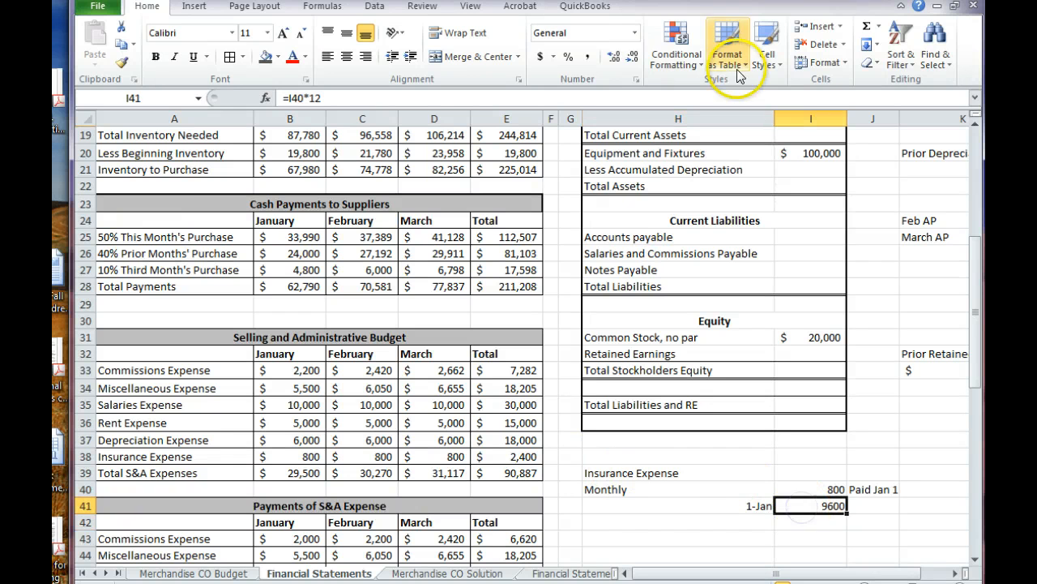
{"action": "left_click", "coordinate": [540, 58]}
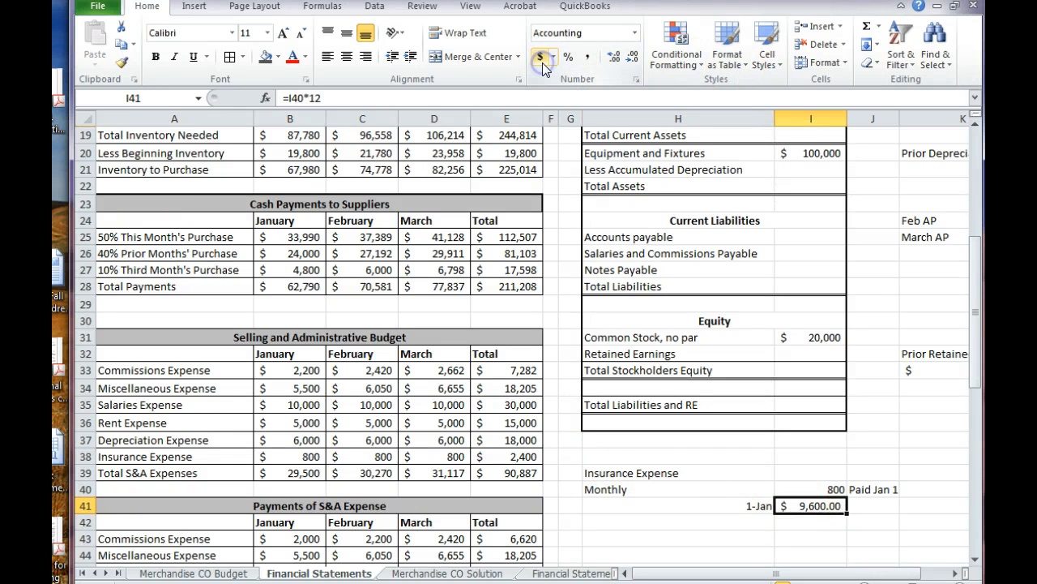
{"action": "left_click", "coordinate": [632, 58]}
{"action": "left_click", "coordinate": [632, 59]}
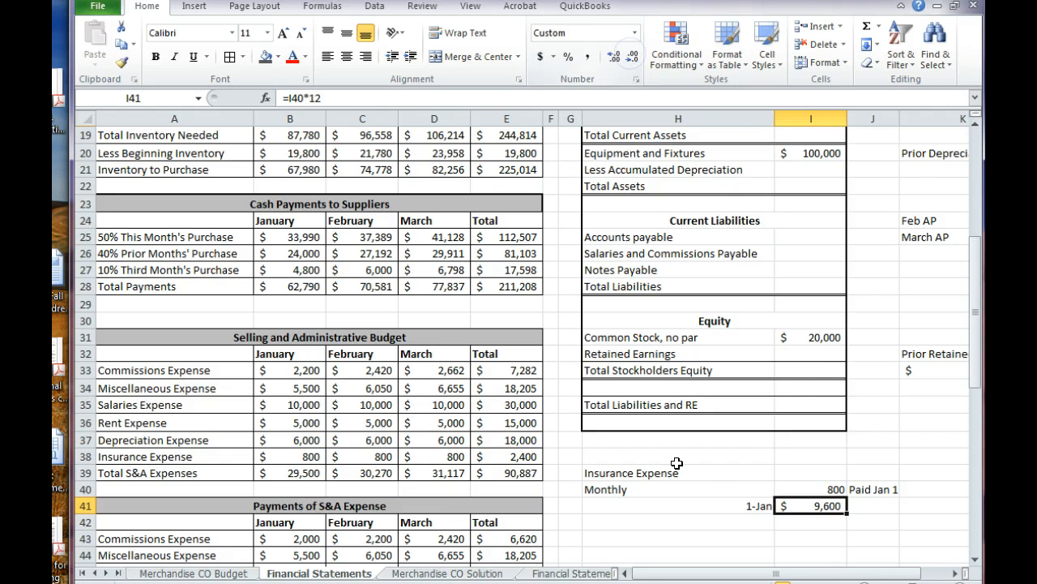
Label H42 to H44 in the insurance note as Used in Jan, Used in Feb and Used In March
{"action": "left_click", "coordinate": [729, 525]}
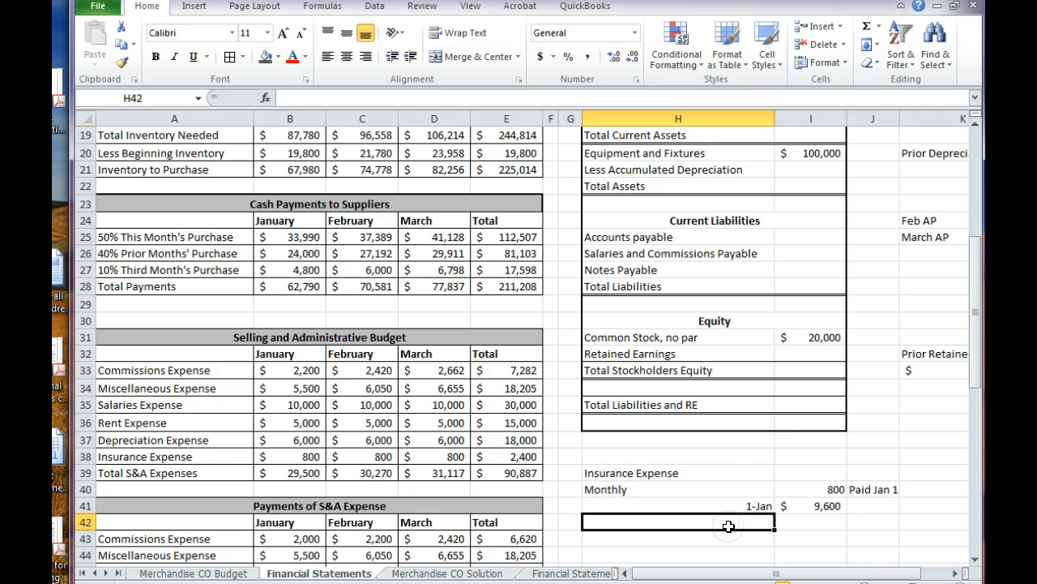
{"action": "type", "text": "Used in Jan"}
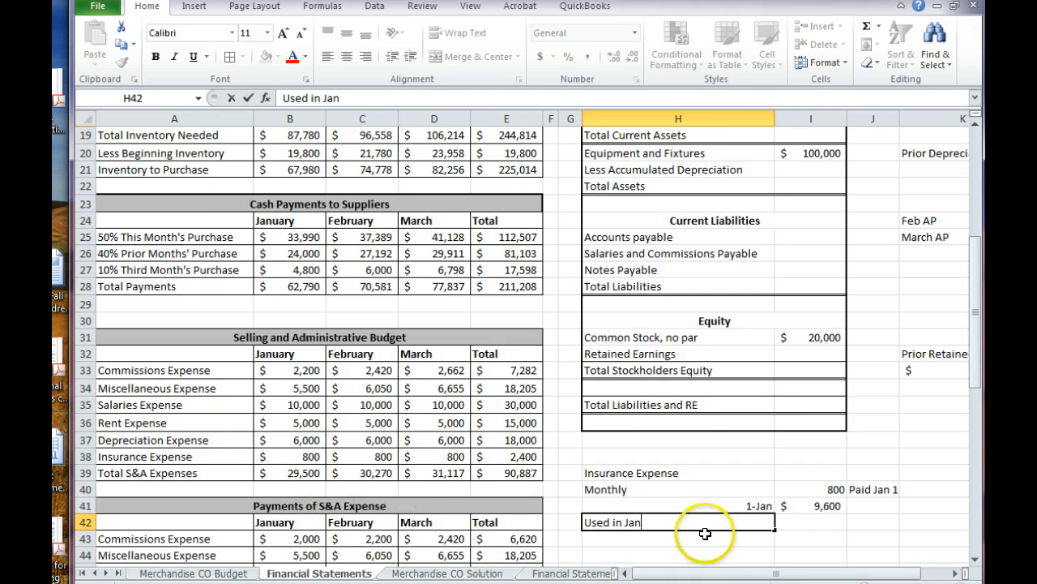
{"action": "key", "text": "Return"}
{"action": "type", "text": "Used in Feb"}
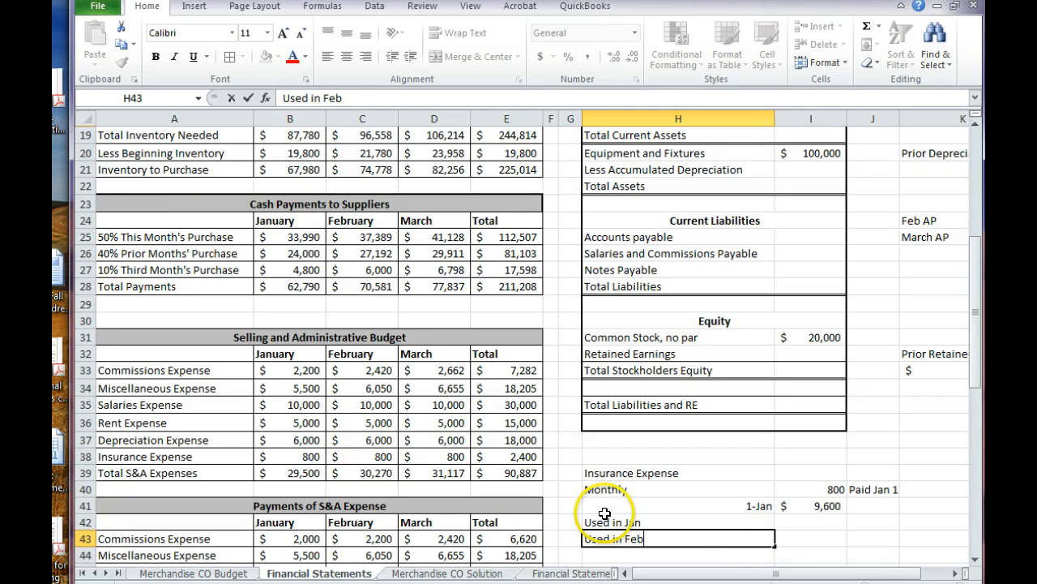
{"action": "key", "text": "Return"}
{"action": "type", "text": "Used In March"}
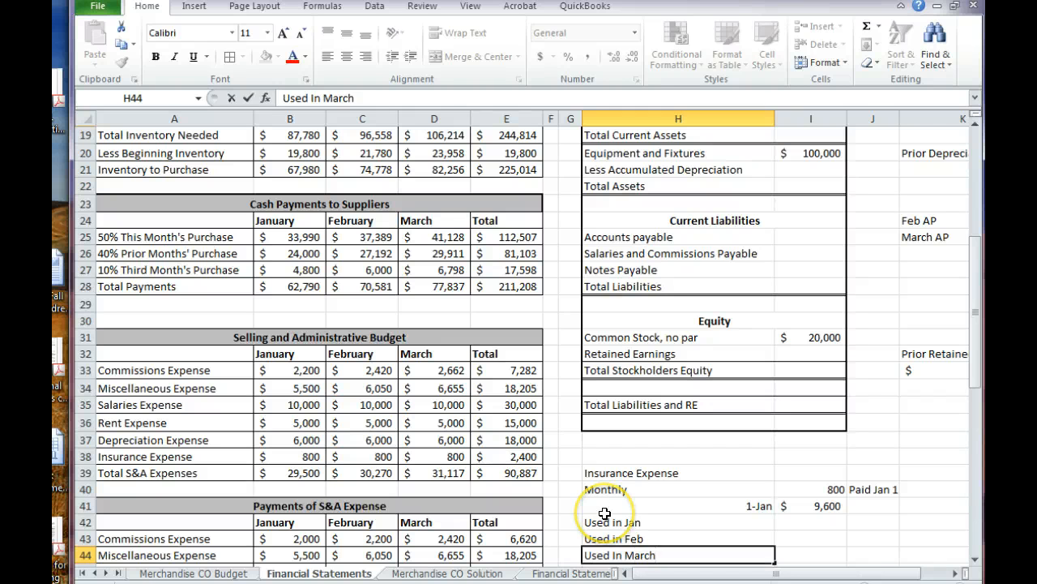
Link the January, February and March usage amounts in I42 to I44 to the monthly Insurance Expense in B38, C38 and D38
{"action": "key", "text": "Tab"}
{"action": "key", "text": "Up"}
{"action": "key", "text": "Up"}
{"action": "type", "text": "="}
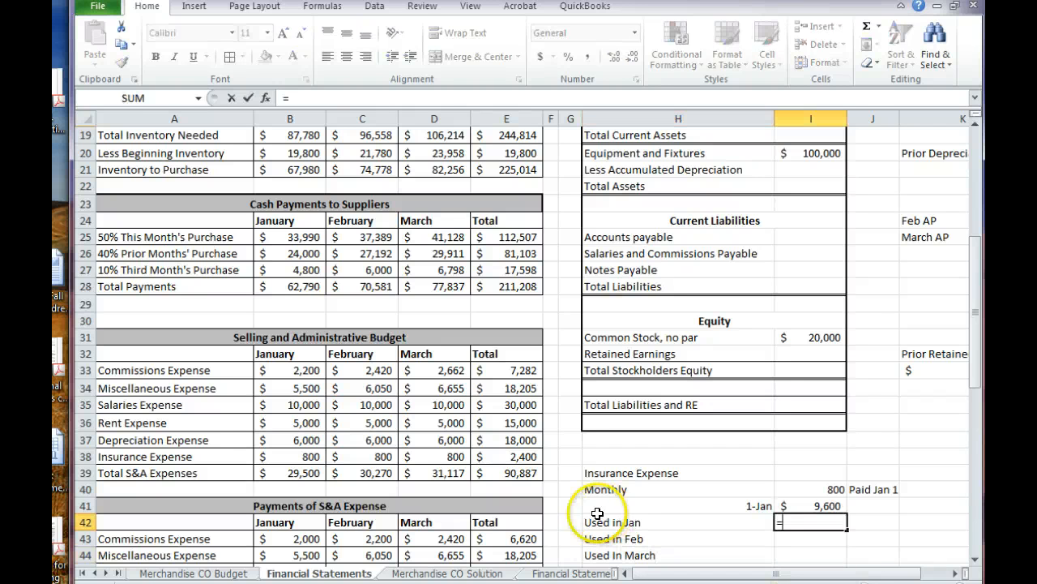
{"action": "left_click", "coordinate": [314, 458]}
{"action": "key", "text": "Return"}
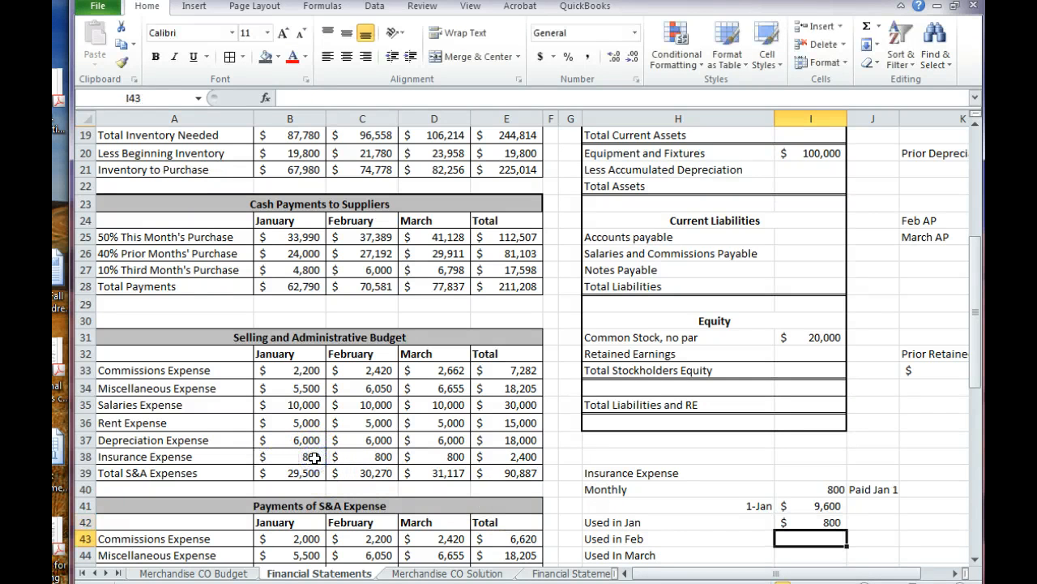
{"action": "type", "text": "="}
{"action": "left_click", "coordinate": [360, 457]}
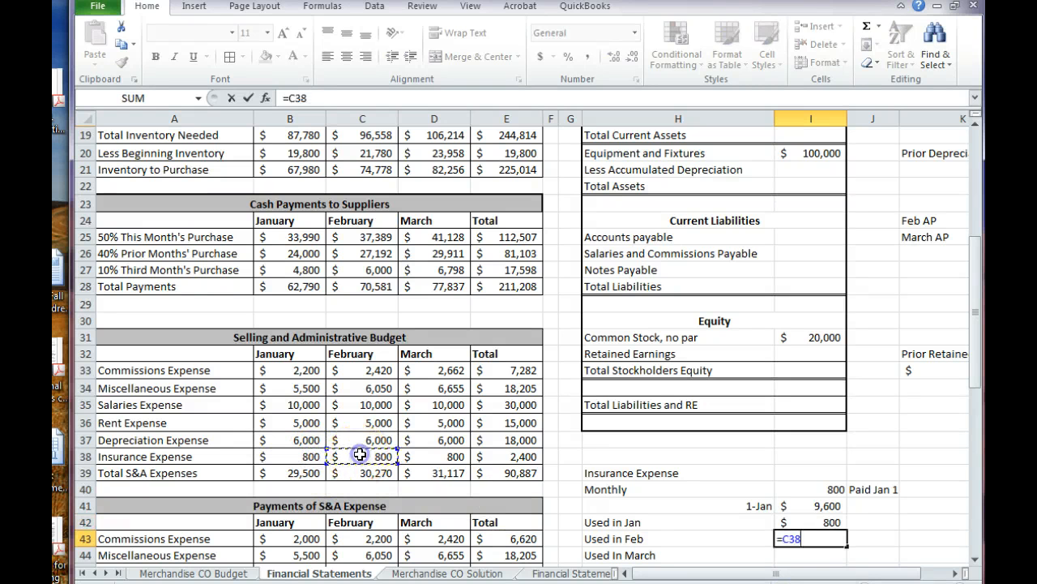
{"action": "key", "text": "Return"}
{"action": "type", "text": "="}
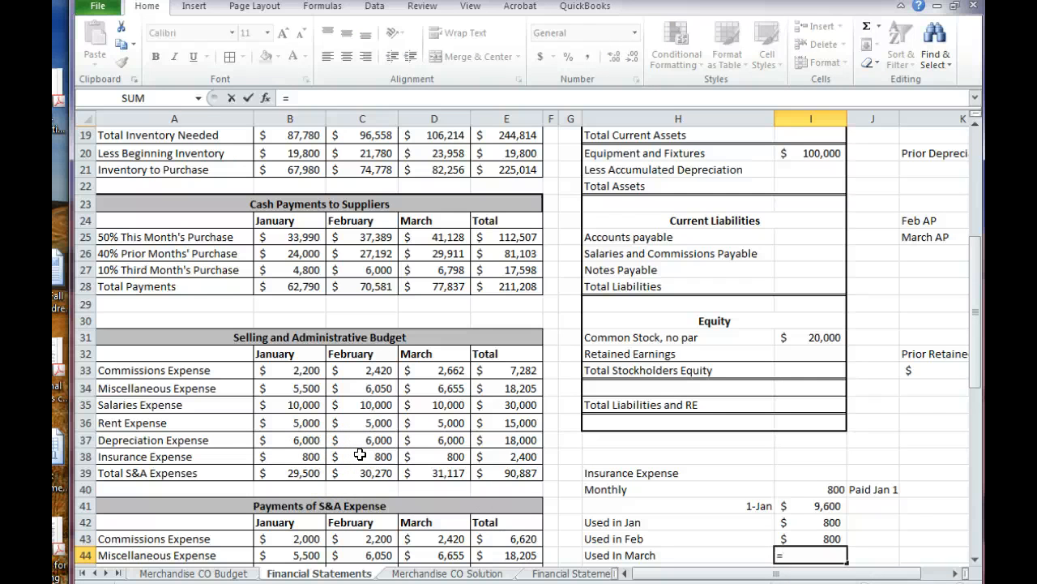
{"action": "left_click", "coordinate": [430, 457]}
{"action": "key", "text": "Return"}
Add the label Prepaid Balance in H45 below the monthly insurance usage lines
{"action": "scroll", "coordinate": [430, 456], "scroll_direction": "down", "scroll_amount": 1}
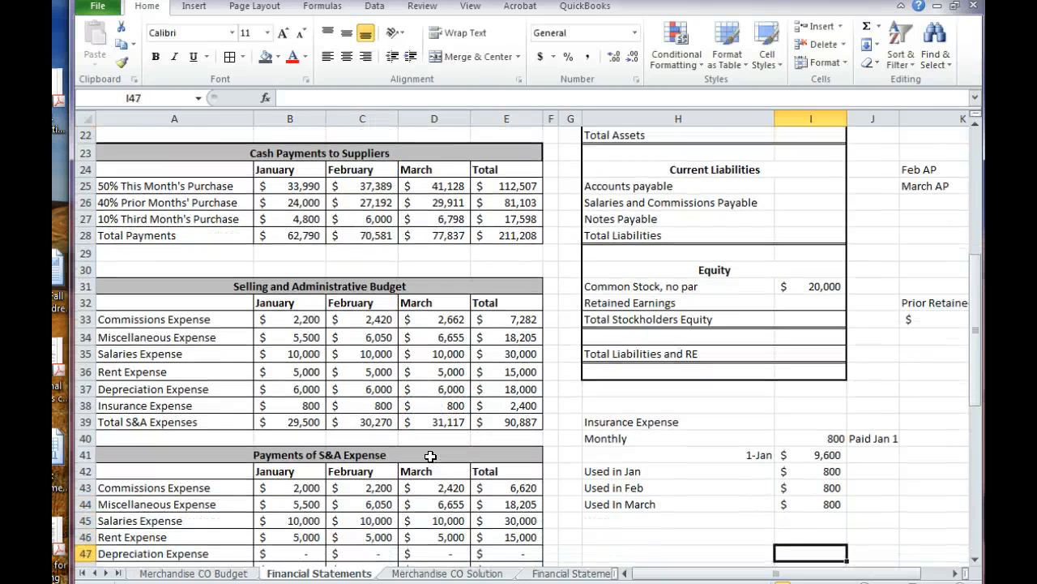
{"action": "key", "text": "Left"}
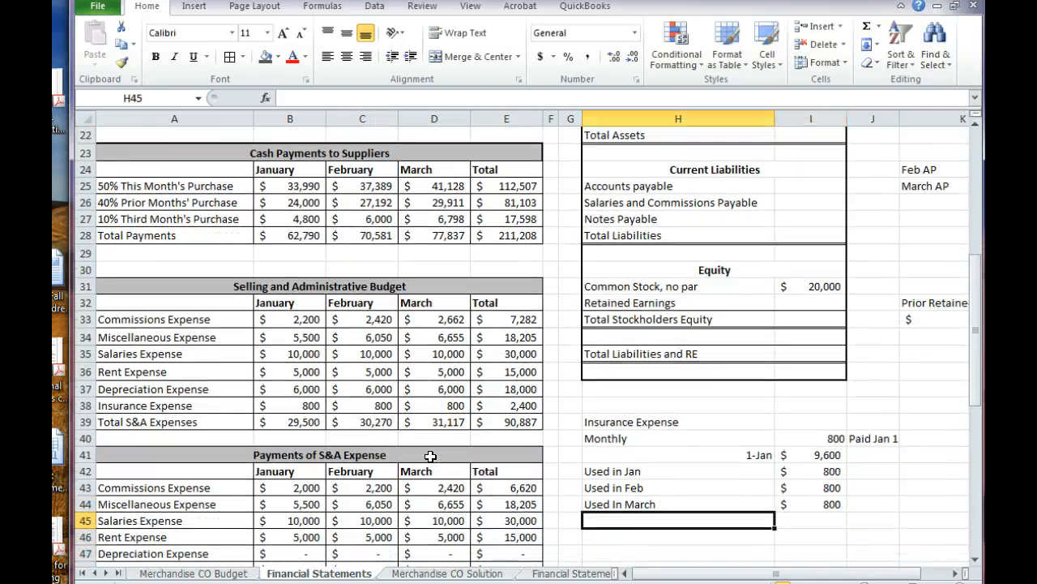
{"action": "type", "text": "Prep"}
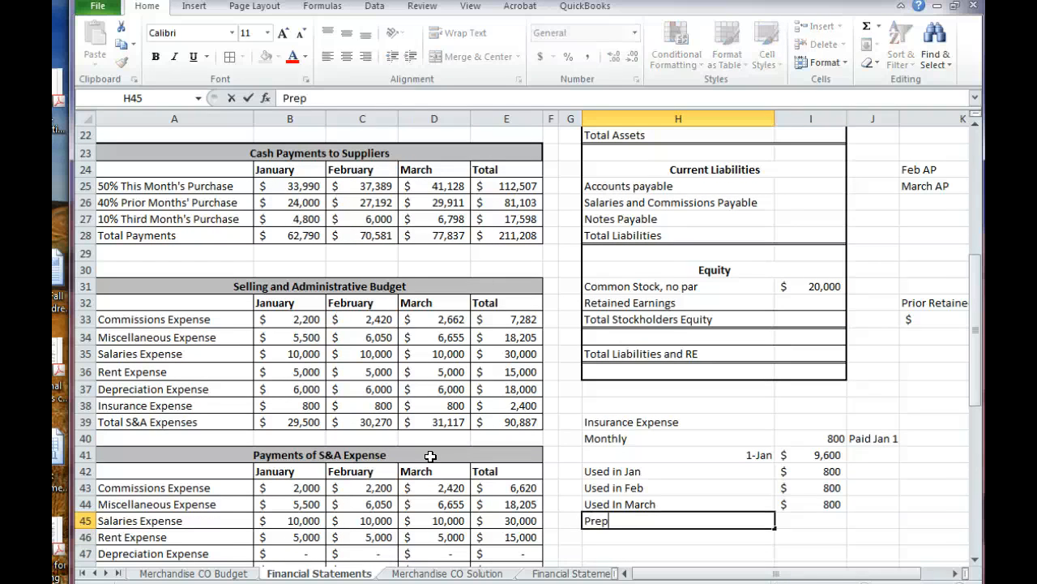
{"action": "type", "text": "aid Balance"}
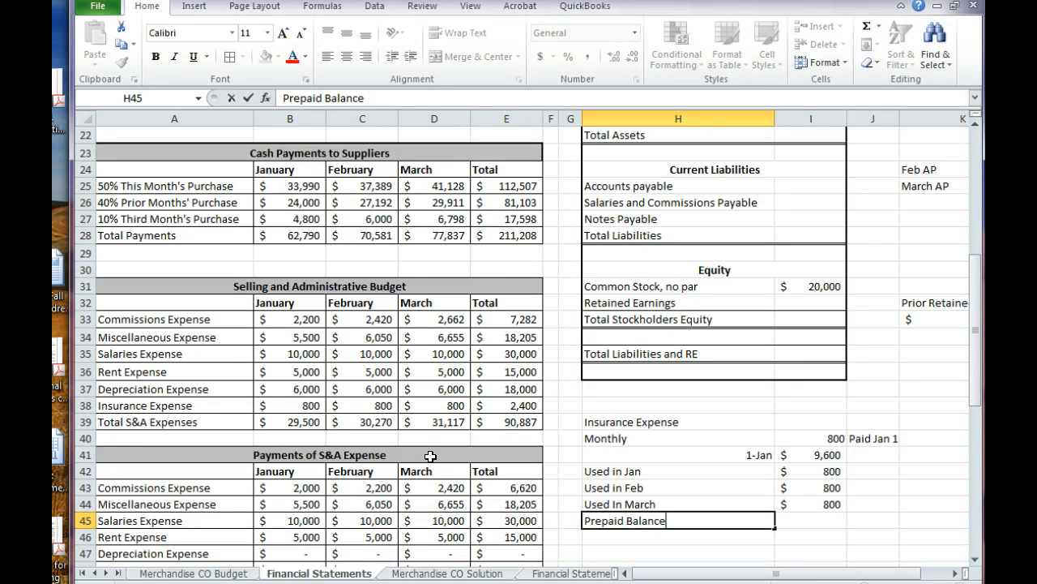
Calculate the Prepaid Balance in I45 by subtracting the three months' usage from the annual payment, using =I41-SUM(I42:I44)
{"action": "key", "text": "Tab"}
{"action": "type", "text": "="}
{"action": "key", "text": "Up"}
{"action": "key", "text": "Up"}
{"action": "key", "text": "Up"}
{"action": "key", "text": "Up"}
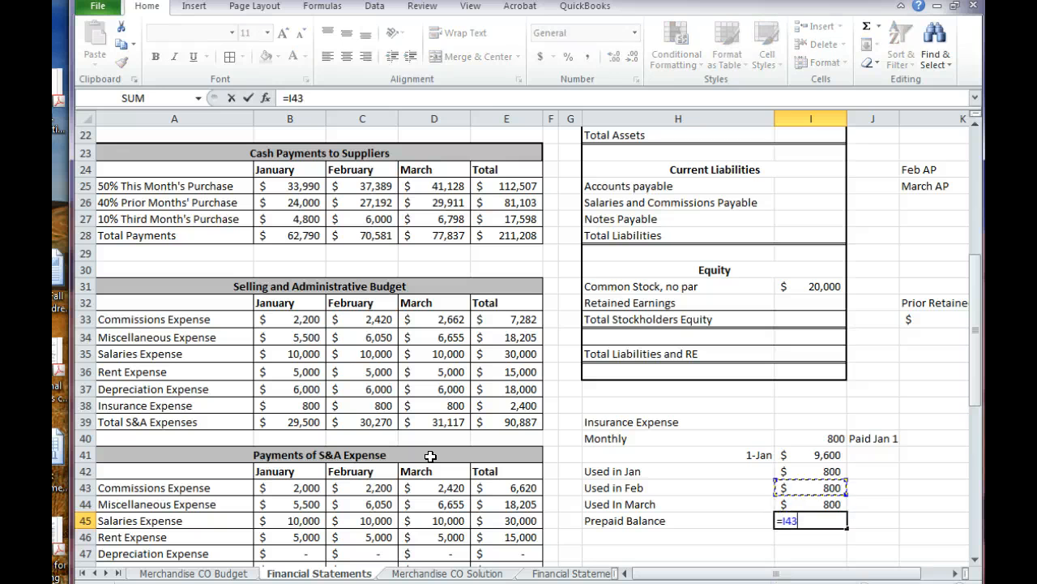
{"action": "type", "text": "-sum("}
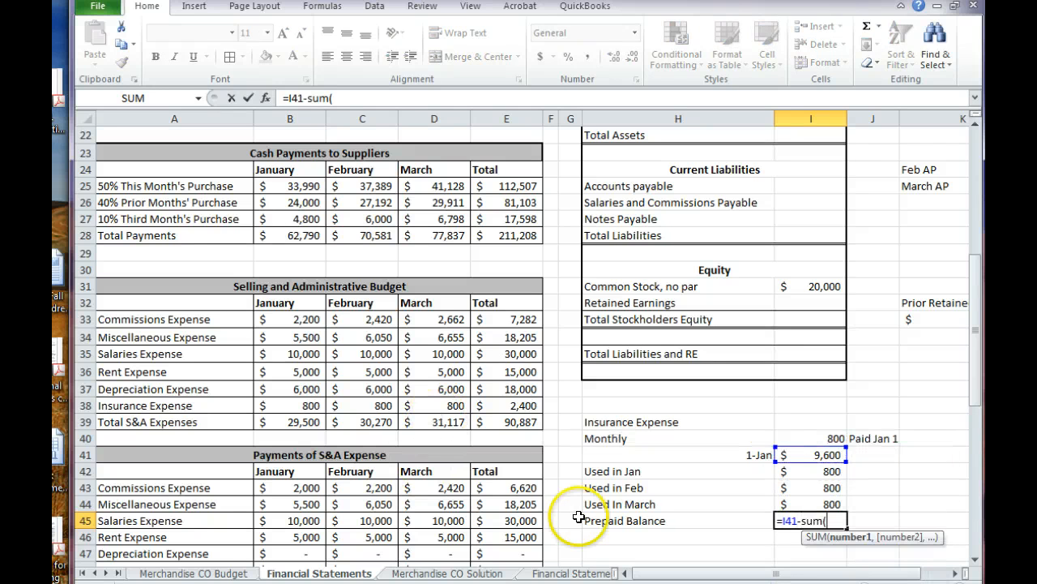
{"action": "left_click_drag", "start_coordinate": [800, 474], "coordinate": [800, 497]}
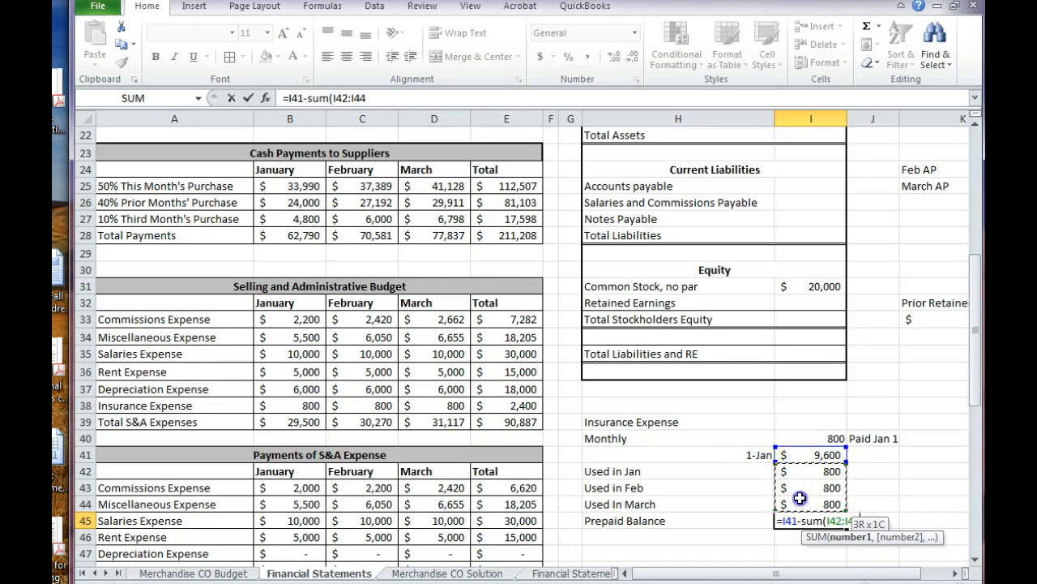
{"action": "type", "text": ")"}
{"action": "key", "text": "Return"}
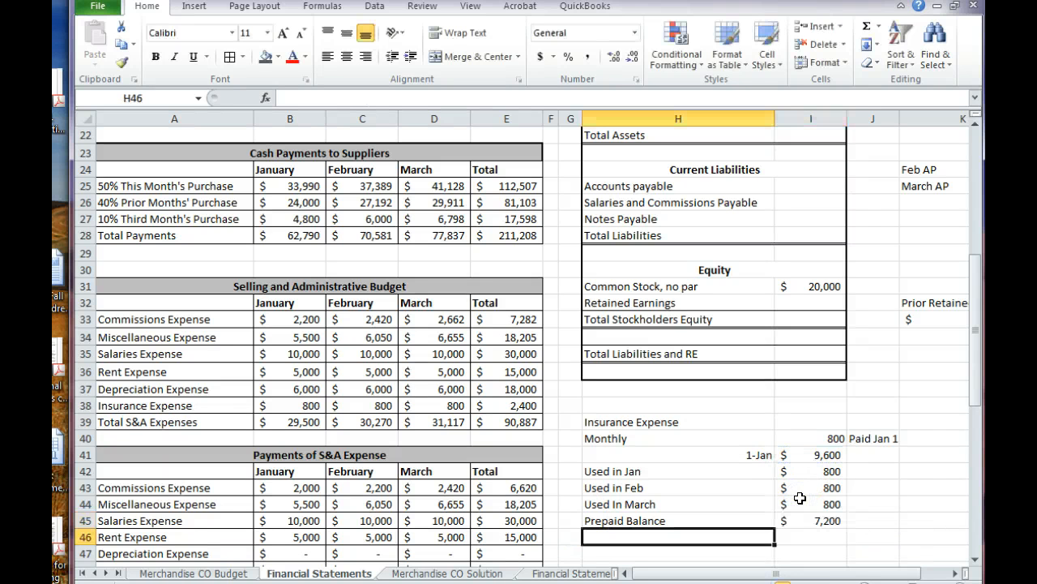
Calculate Total Current Assets in I19 by summing Cash through Prepaid Insurance, I15:I18
{"action": "left_click", "coordinate": [800, 520]}
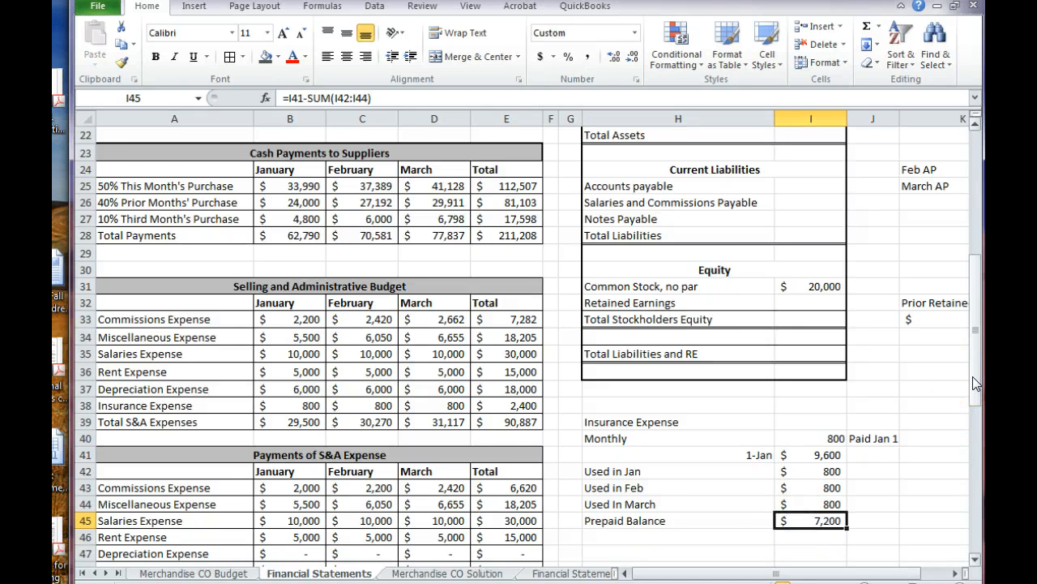
{"action": "left_click_drag", "start_coordinate": [975, 384], "coordinate": [967, 307]}
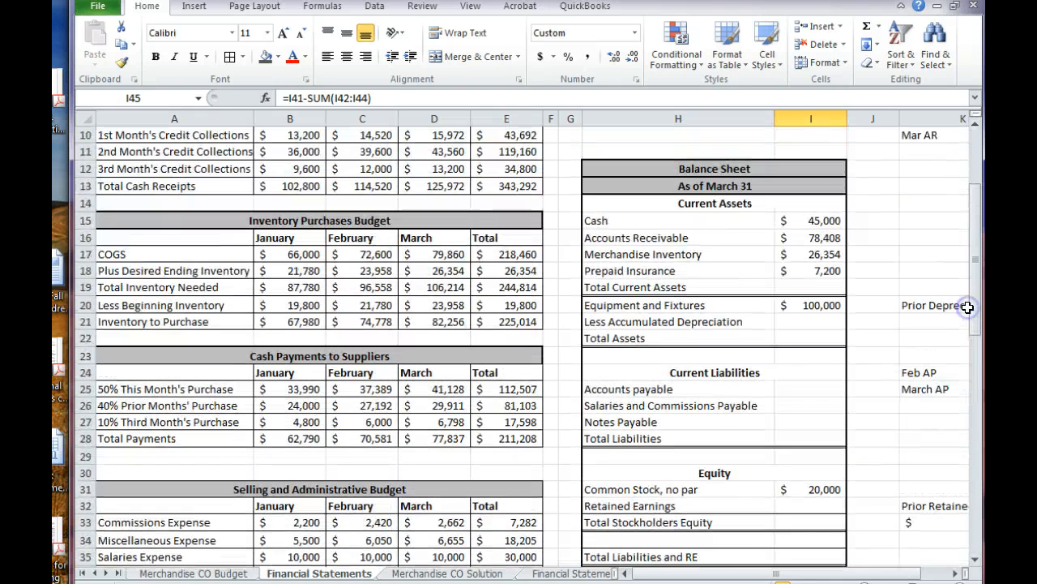
{"action": "left_click", "coordinate": [825, 271]}
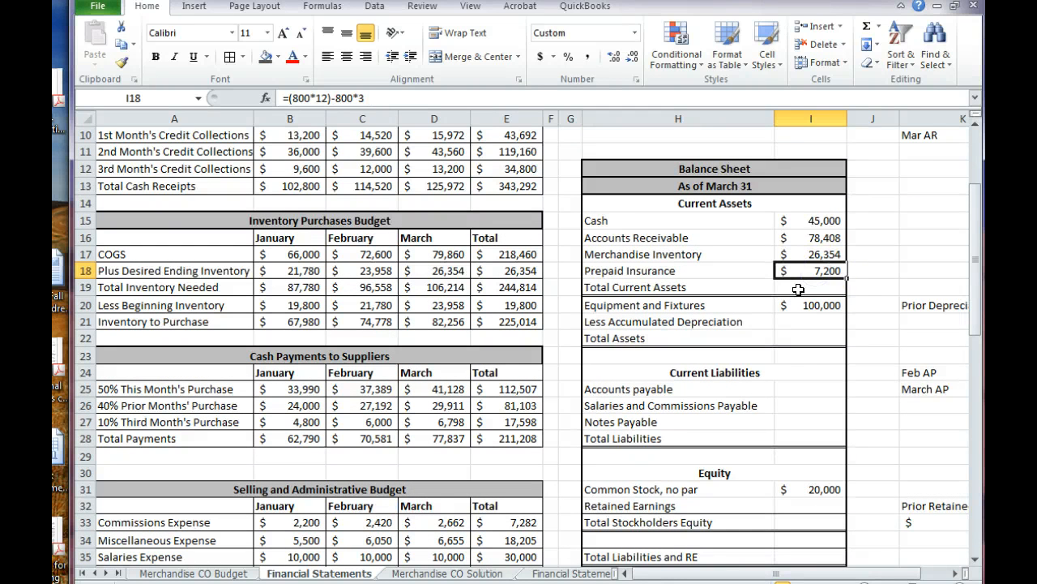
{"action": "left_click", "coordinate": [799, 290]}
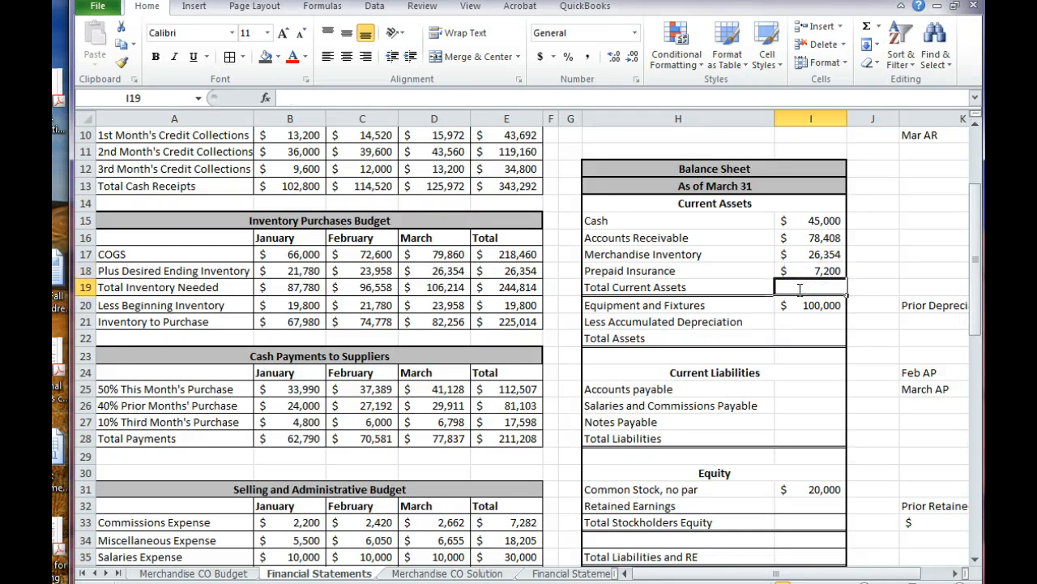
{"action": "type", "text": "=sum("}
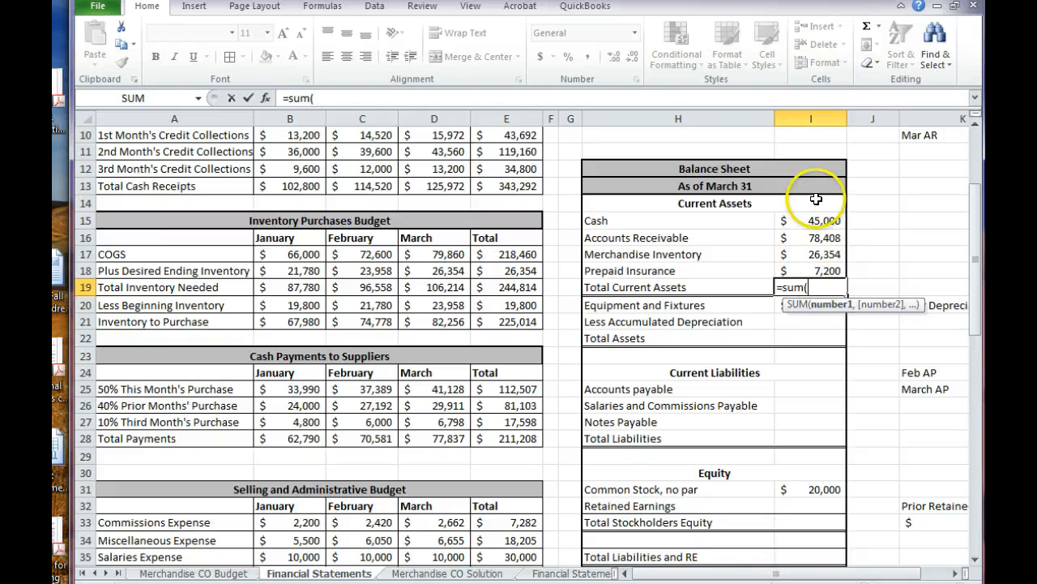
{"action": "left_click_drag", "start_coordinate": [794, 222], "coordinate": [804, 262]}
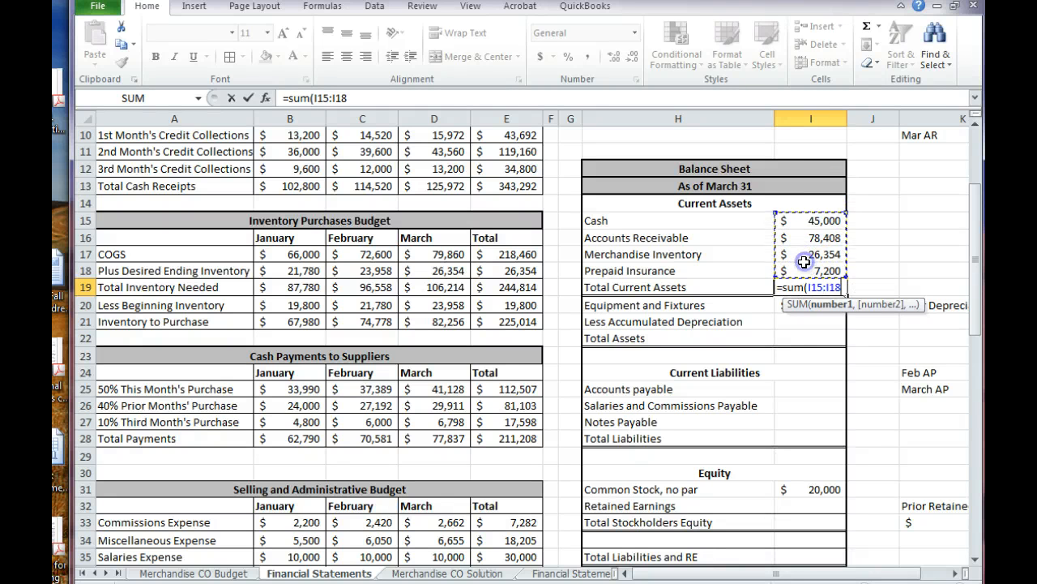
{"action": "key", "text": "Return"}
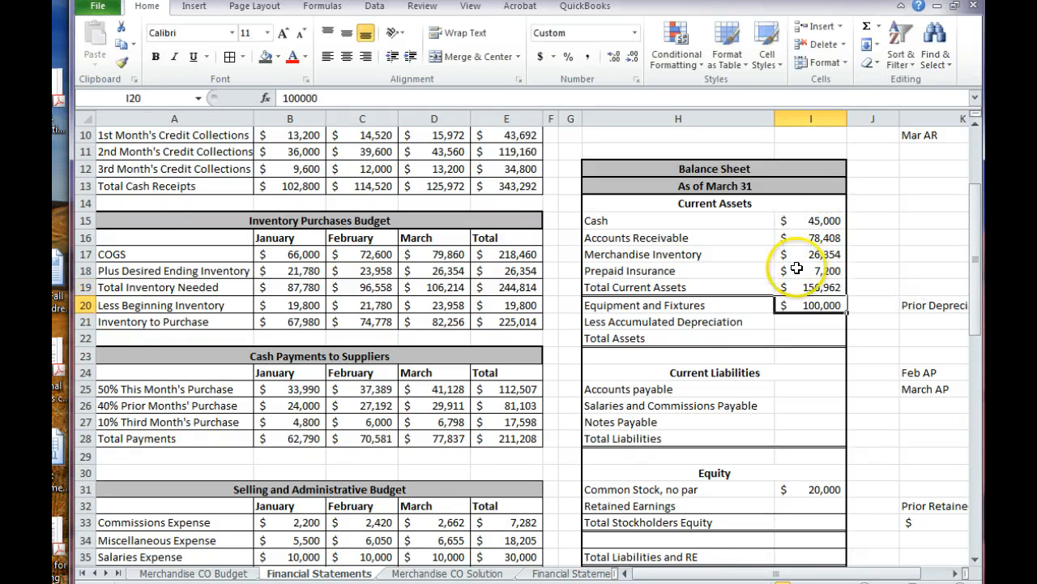
Calculate Less Accumulated Depreciation in I21 by adding the prior depreciation in K21 to the quarter's total Depreciation Expense in E37
{"action": "left_click", "coordinate": [786, 323]}
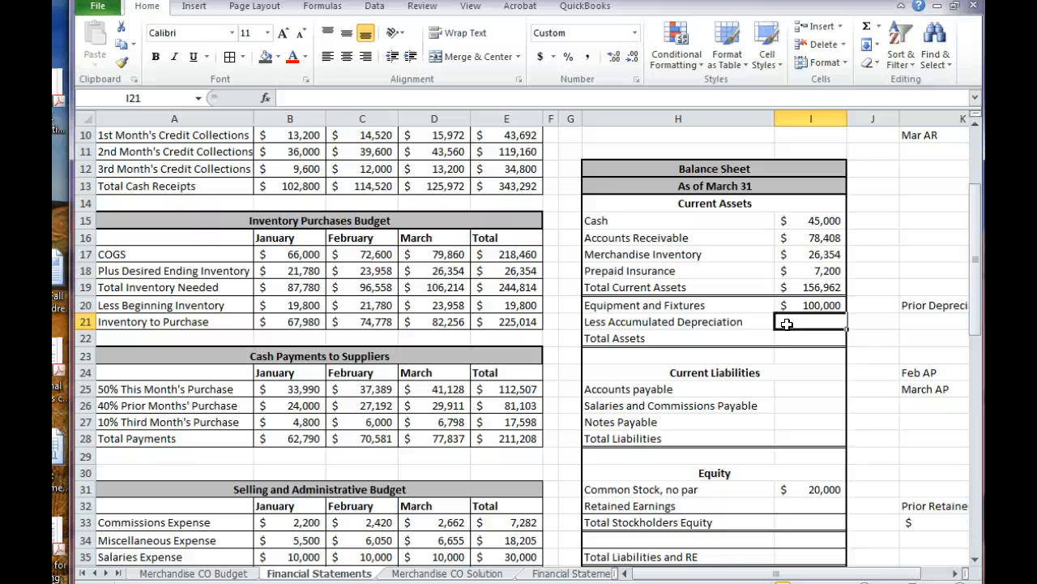
{"action": "type", "text": "="}
{"action": "key", "text": "Right"}
{"action": "key", "text": "Right"}
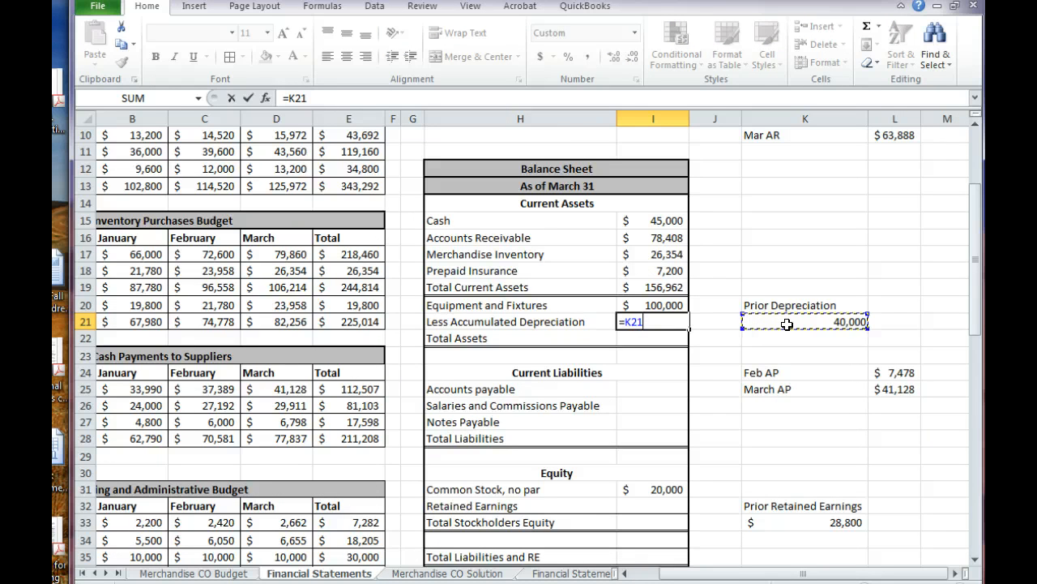
{"action": "type", "text": "+"}
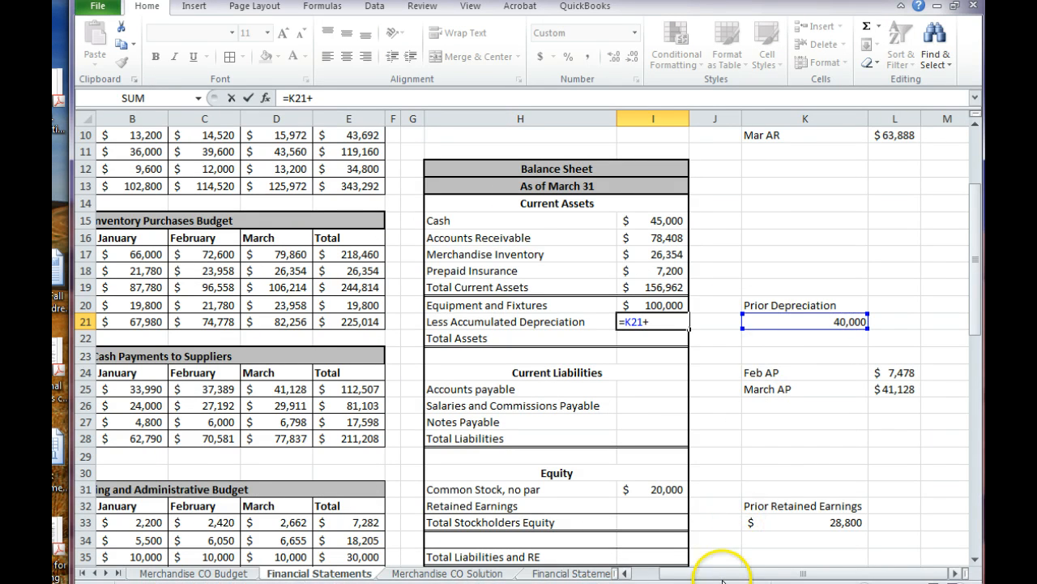
{"action": "left_click", "coordinate": [675, 574]}
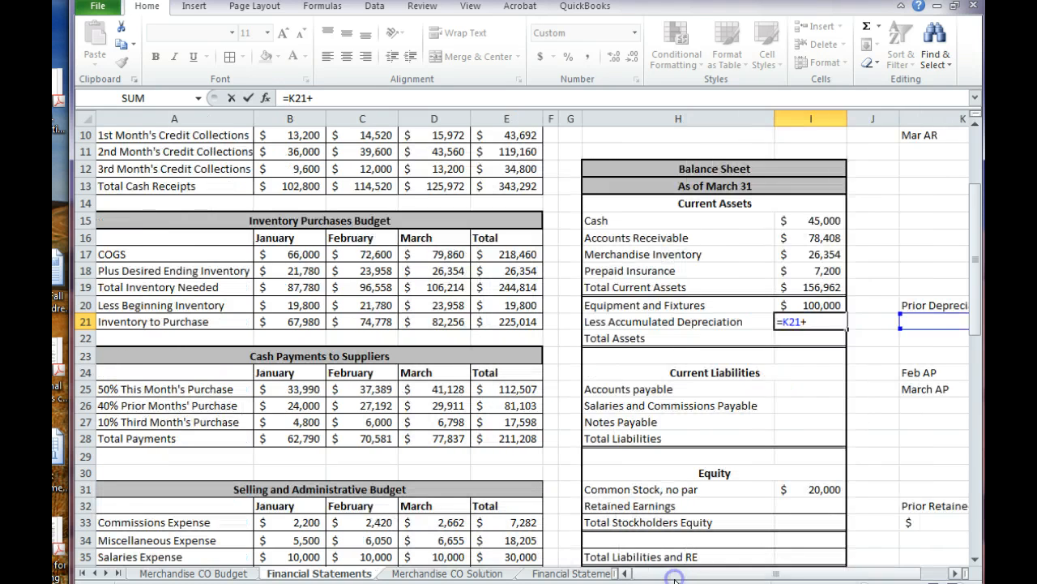
{"action": "left_click_drag", "start_coordinate": [977, 323], "coordinate": [978, 361]}
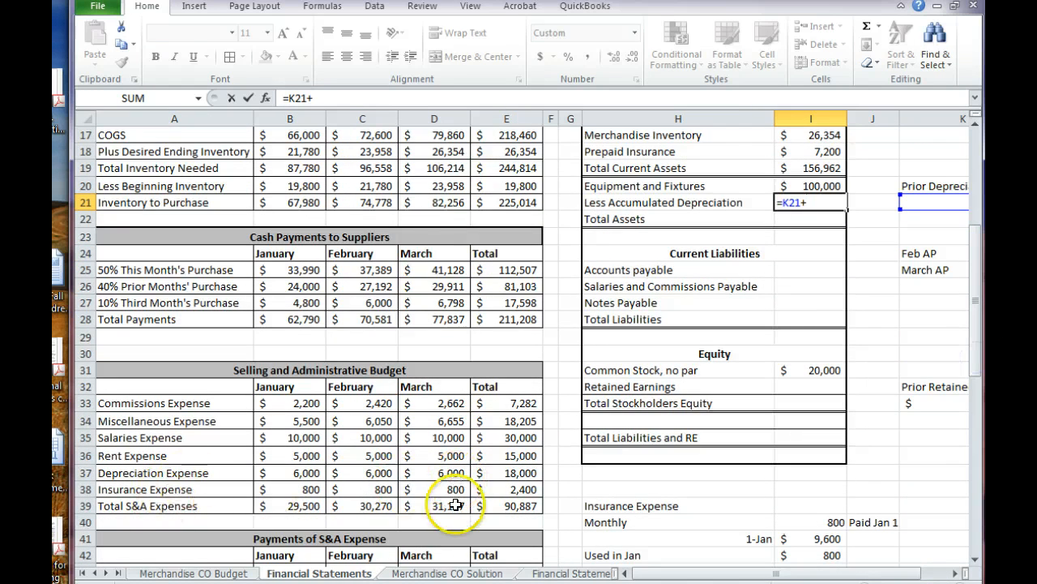
{"action": "left_click", "coordinate": [500, 474]}
{"action": "key", "text": "Return"}
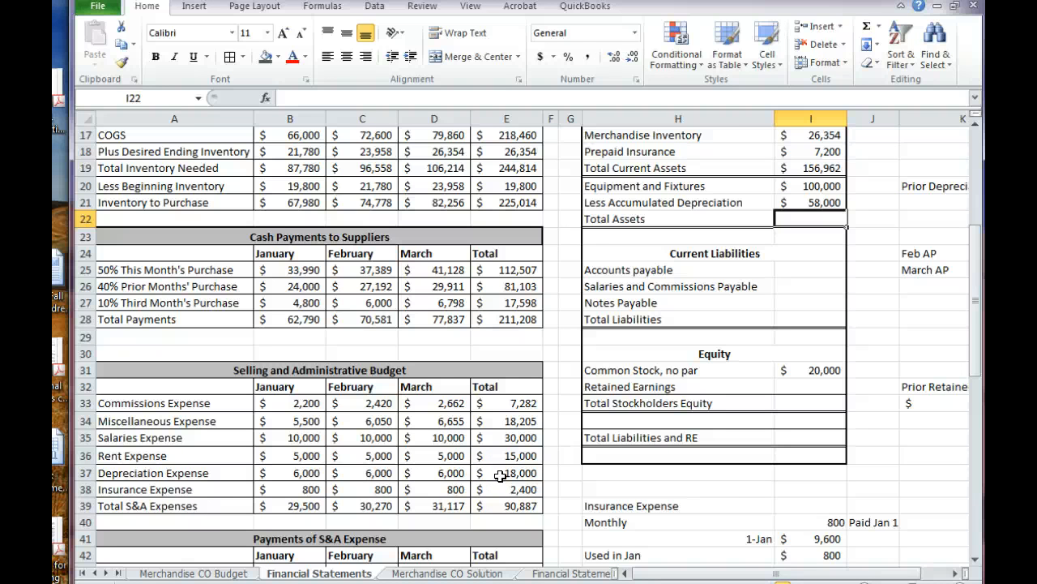
Calculate Total Assets in I22 by adding Total Current Assets, Equipment and Fixtures, and Less Accumulated Depreciation, using =I19+I20+I21
{"action": "type", "text": "="}
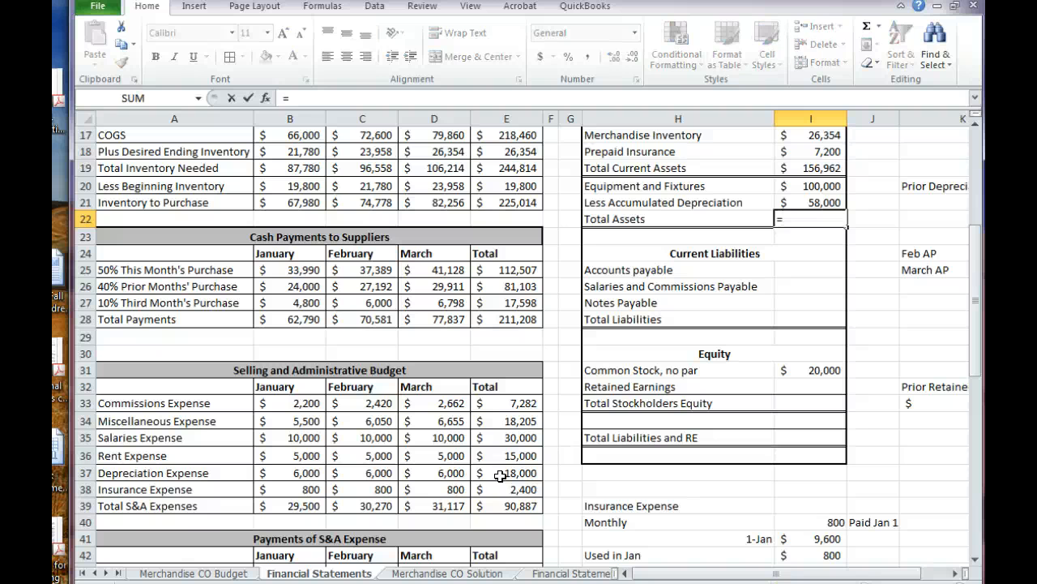
{"action": "left_click", "coordinate": [792, 163]}
{"action": "type", "text": "+"}
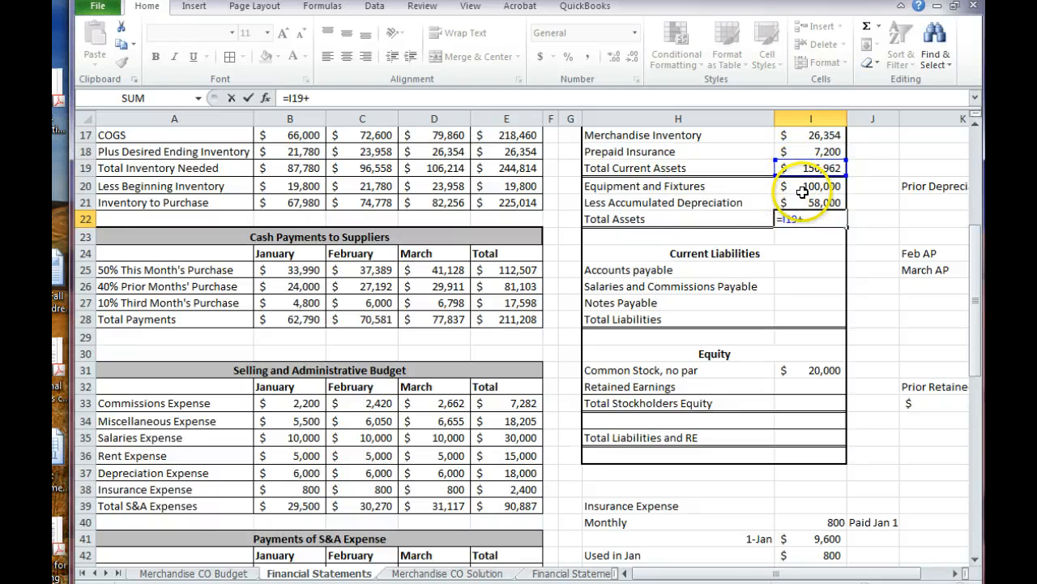
{"action": "left_click", "coordinate": [802, 192]}
{"action": "type", "text": "+"}
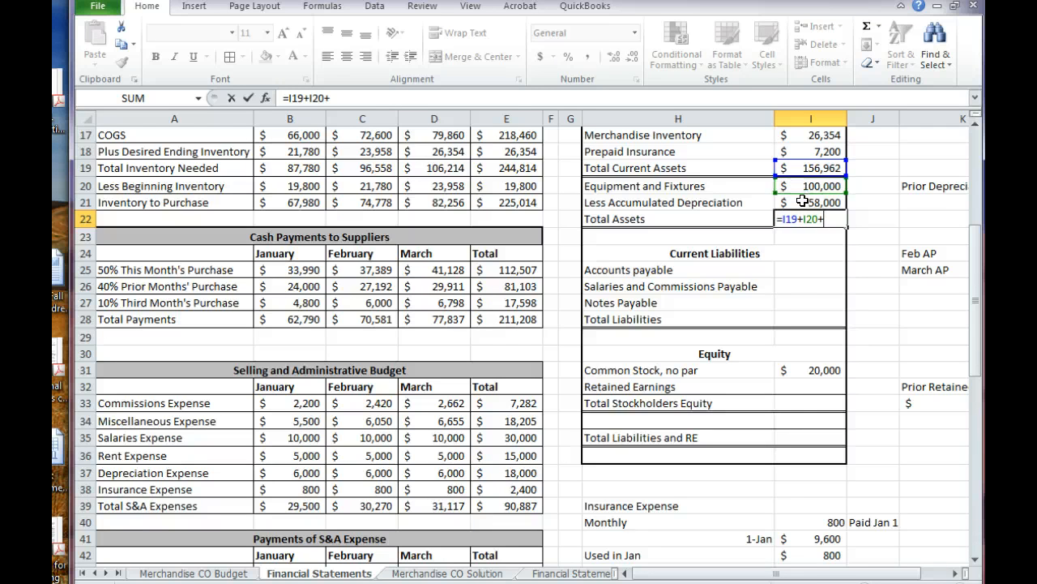
{"action": "left_click", "coordinate": [803, 201]}
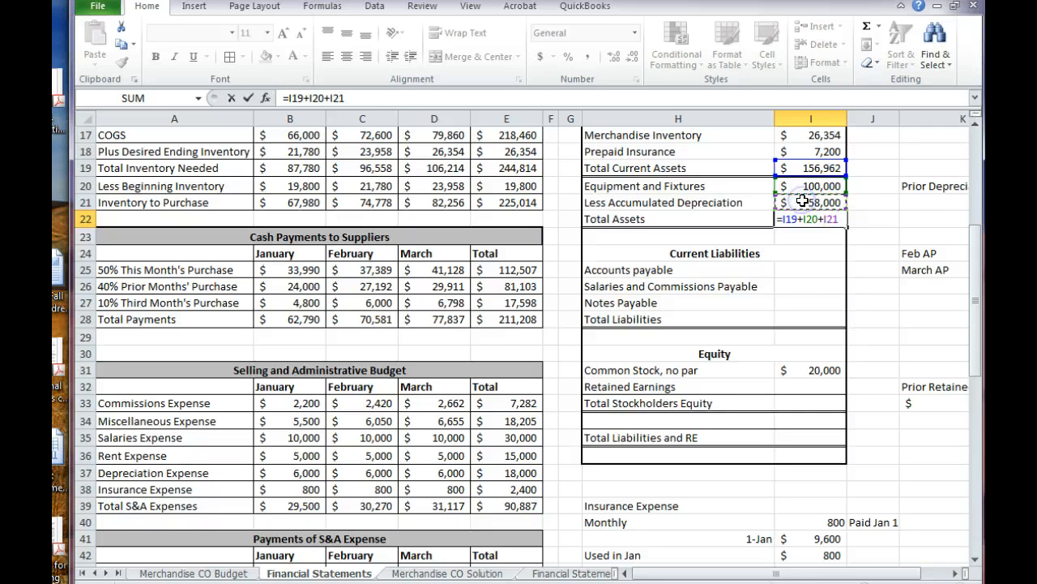
{"action": "key", "text": "Return"}
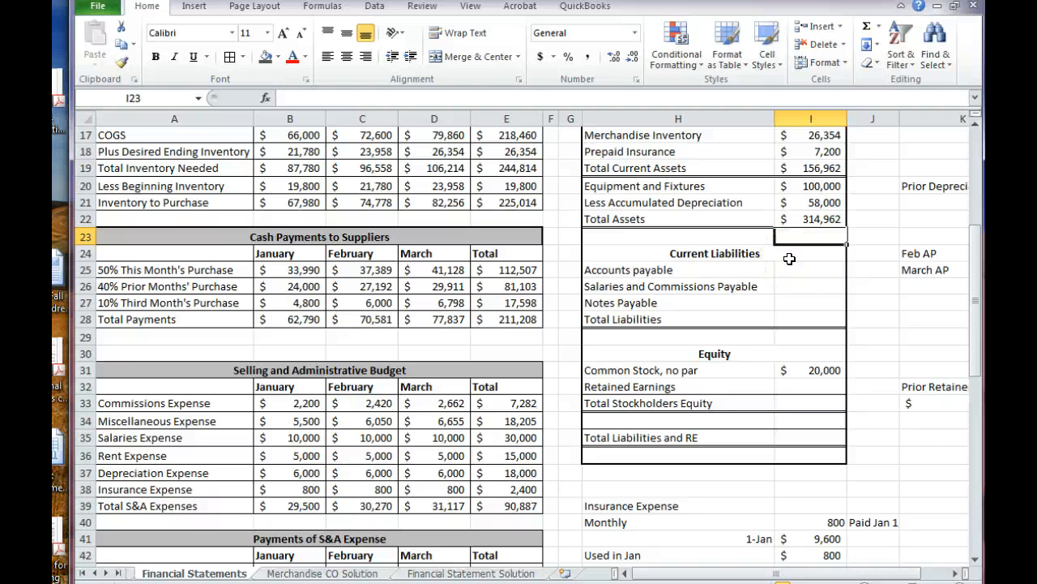
Review the balance sheet's asset lines and the formulas behind Total Assets and Less Accumulated Depreciation
{"action": "key", "text": "Right"}
{"action": "key", "text": "Up"}
{"action": "key", "text": "Up"}
{"action": "key", "text": "Up"}
{"action": "key", "text": "Up"}
{"action": "key", "text": "Up"}
{"action": "key", "text": "Up"}
{"action": "key", "text": "Up"}
{"action": "key", "text": "Up"}
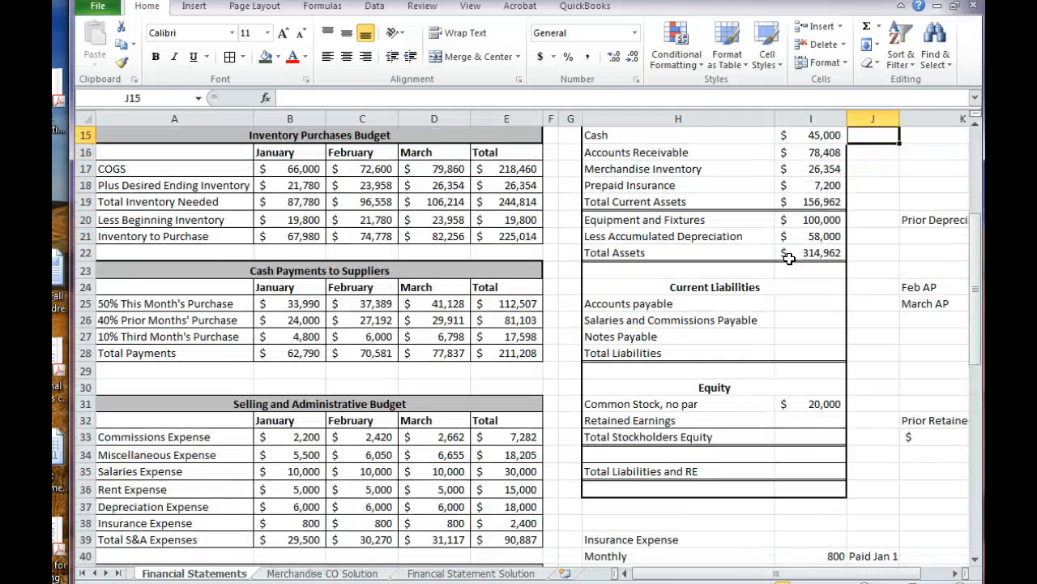
{"action": "key", "text": "Up"}
{"action": "key", "text": "Up"}
{"action": "key", "text": "Up"}
{"action": "key", "text": "Down"}
{"action": "key", "text": "Down"}
{"action": "key", "text": "Down"}
{"action": "key", "text": "Down"}
{"action": "key", "text": "Down"}
{"action": "key", "text": "Down"}
{"action": "key", "text": "Down"}
{"action": "key", "text": "Down"}
{"action": "key", "text": "Down"}
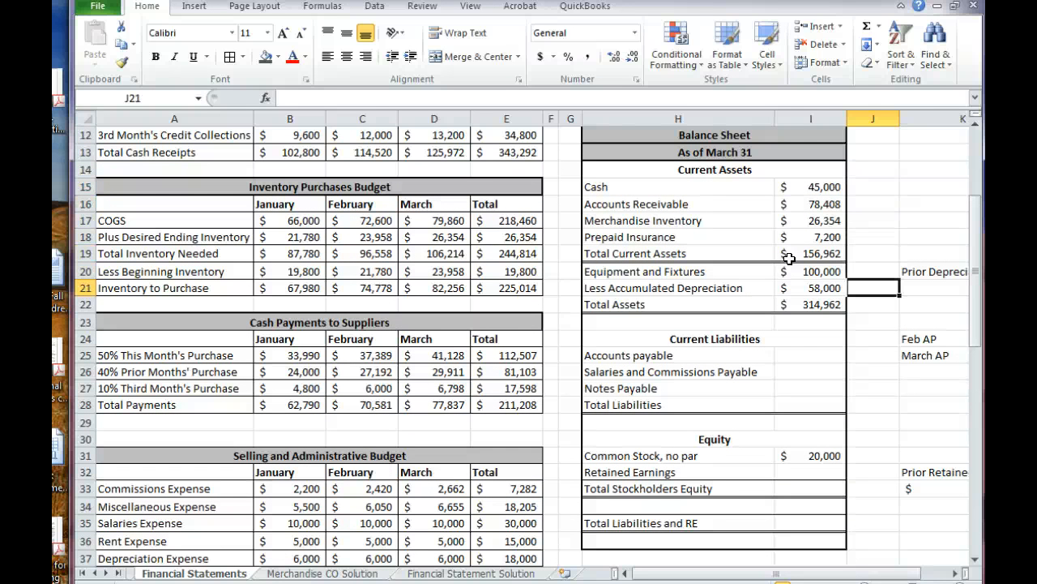
{"action": "key", "text": "Down"}
{"action": "key", "text": "Left"}
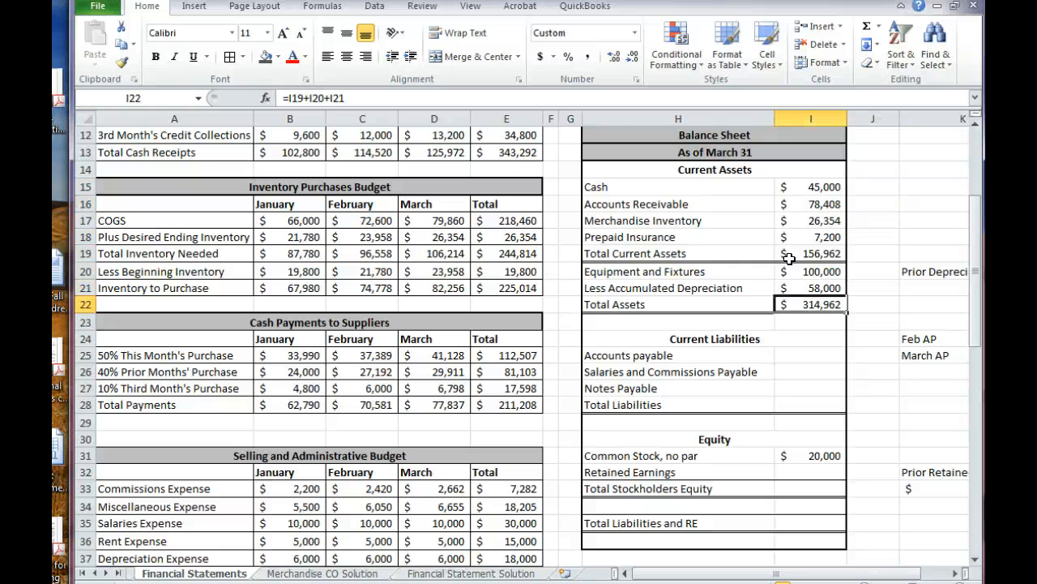
{"action": "key", "text": "Up"}
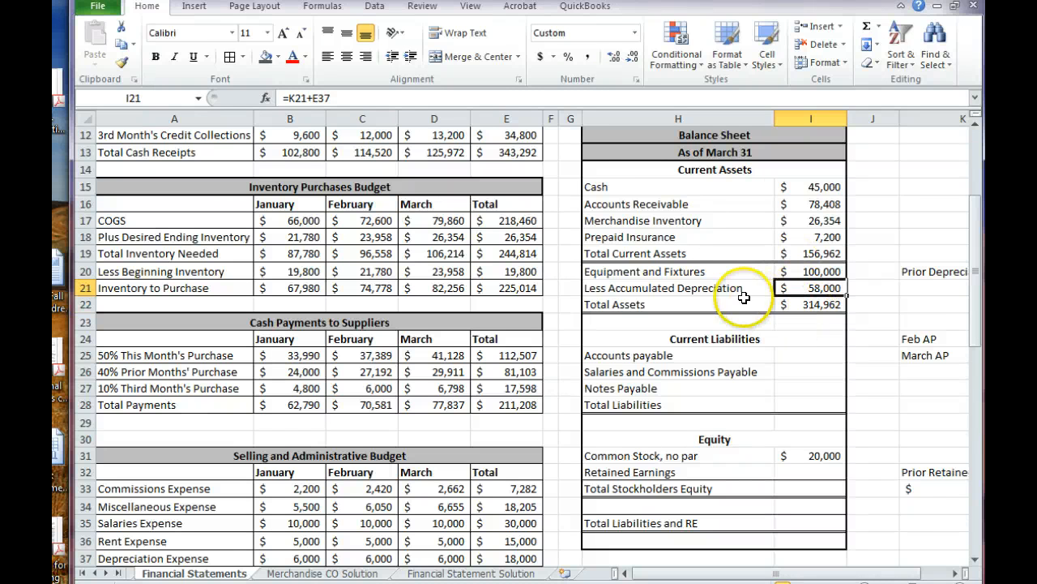
Make Less Accumulated Depreciation in I21 negative by changing its formula to =-(K21+E37), and check the asset lines feeding Total Assets
{"action": "left_click", "coordinate": [717, 288]}
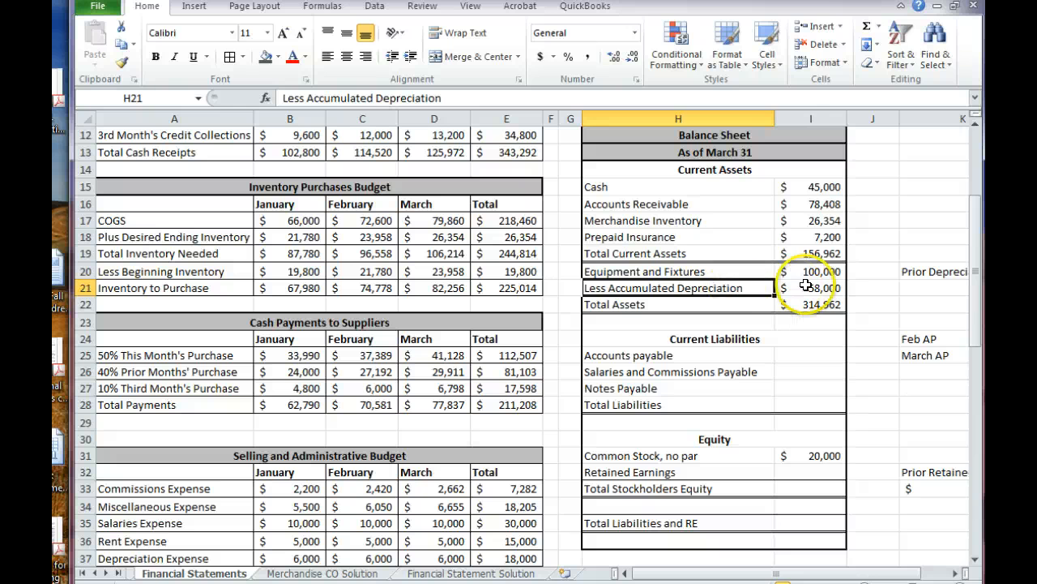
{"action": "left_click", "coordinate": [806, 285]}
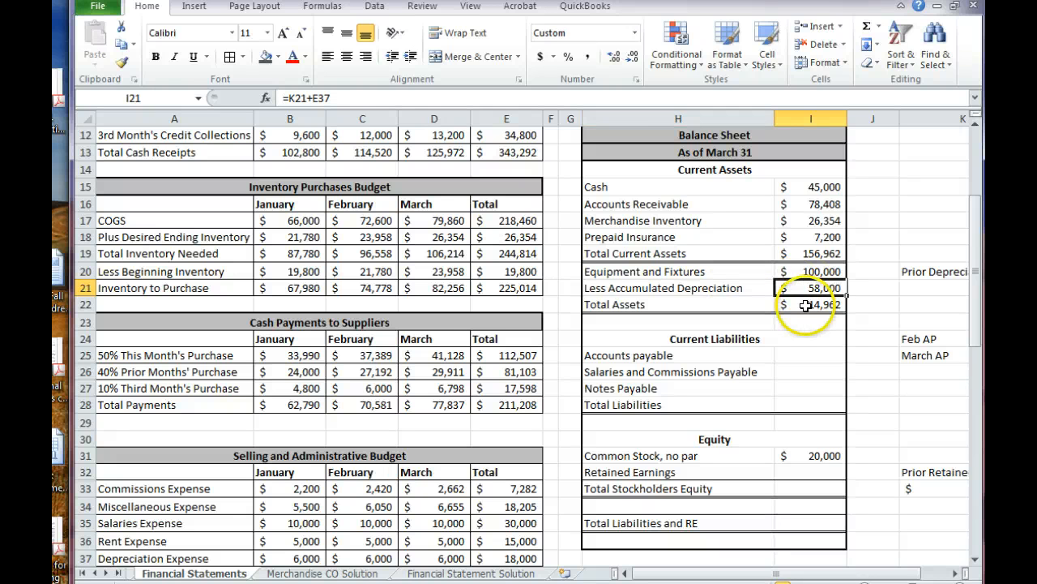
{"action": "left_click", "coordinate": [288, 97]}
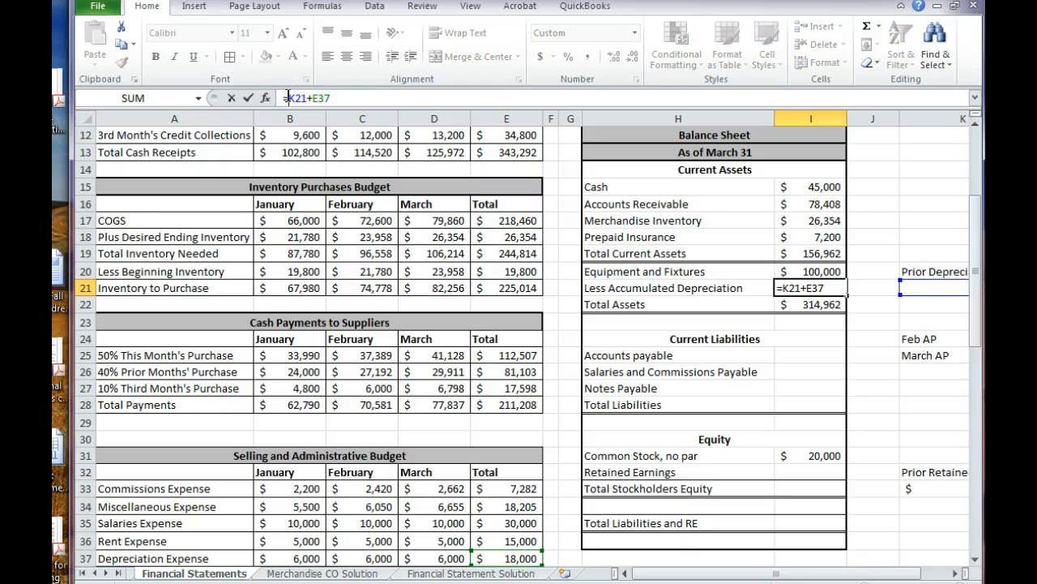
{"action": "type", "text": "-("}
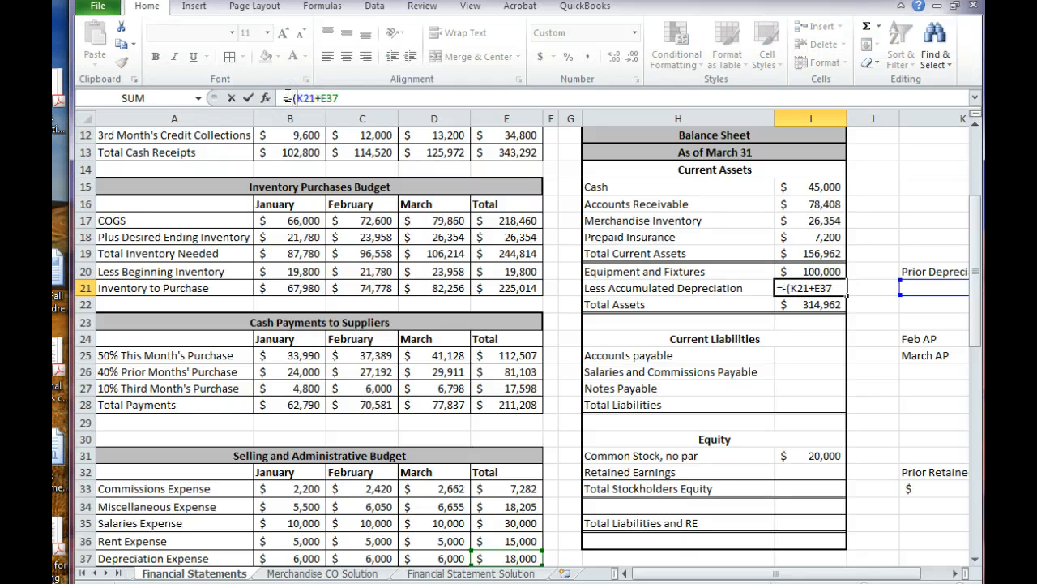
{"action": "key", "text": "Right"}
{"action": "key", "text": "Right"}
{"action": "type", "text": ")"}
{"action": "key", "text": "Return"}
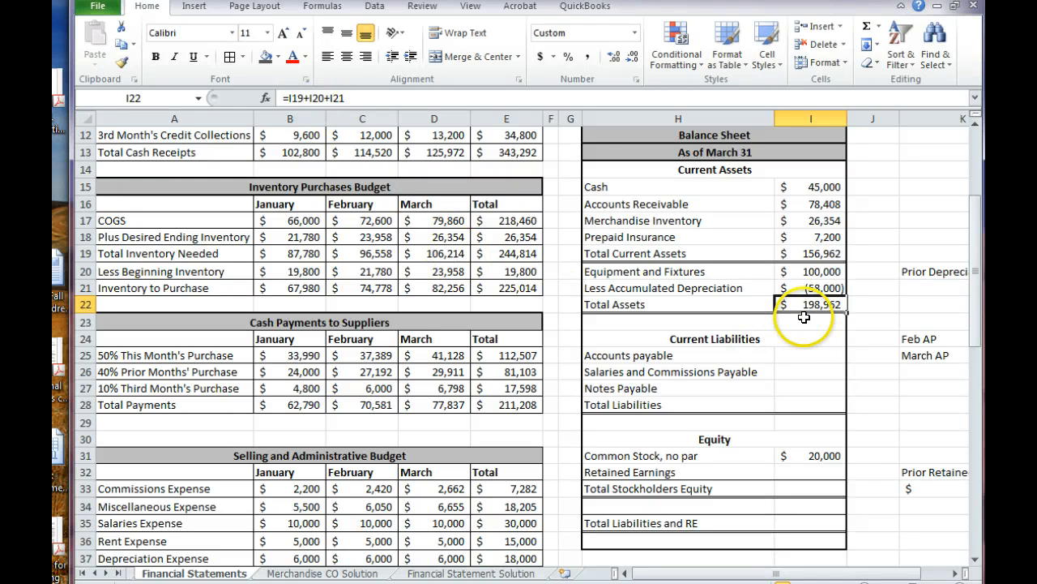
{"action": "left_click", "coordinate": [798, 274]}
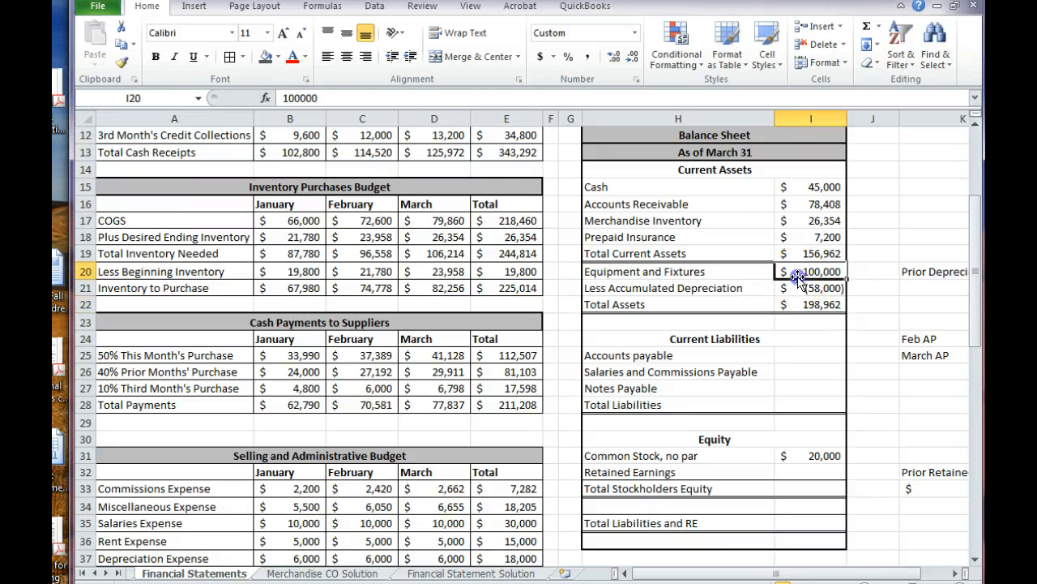
{"action": "left_click", "coordinate": [798, 288]}
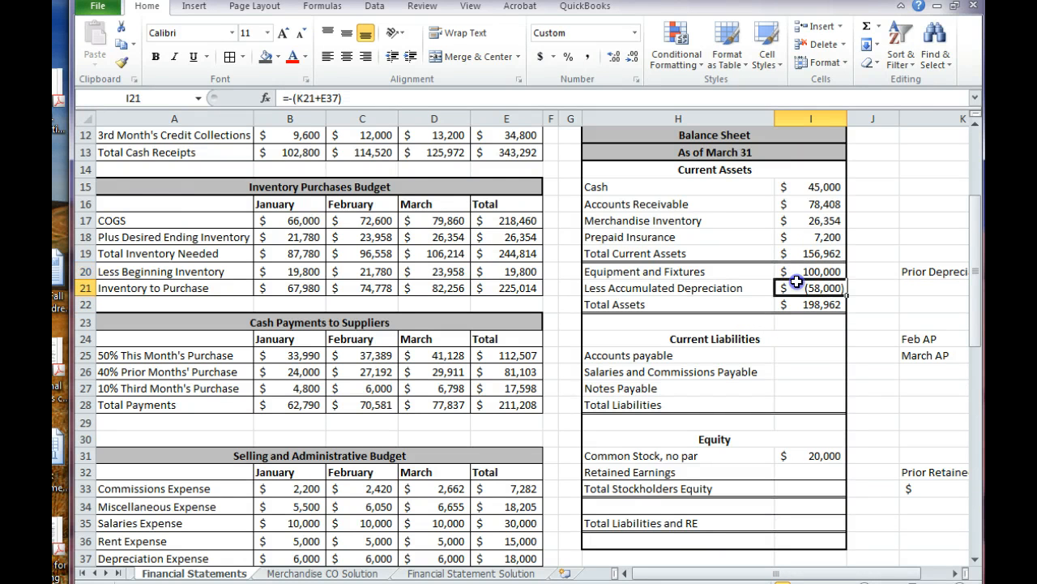
{"action": "left_click", "coordinate": [880, 306]}
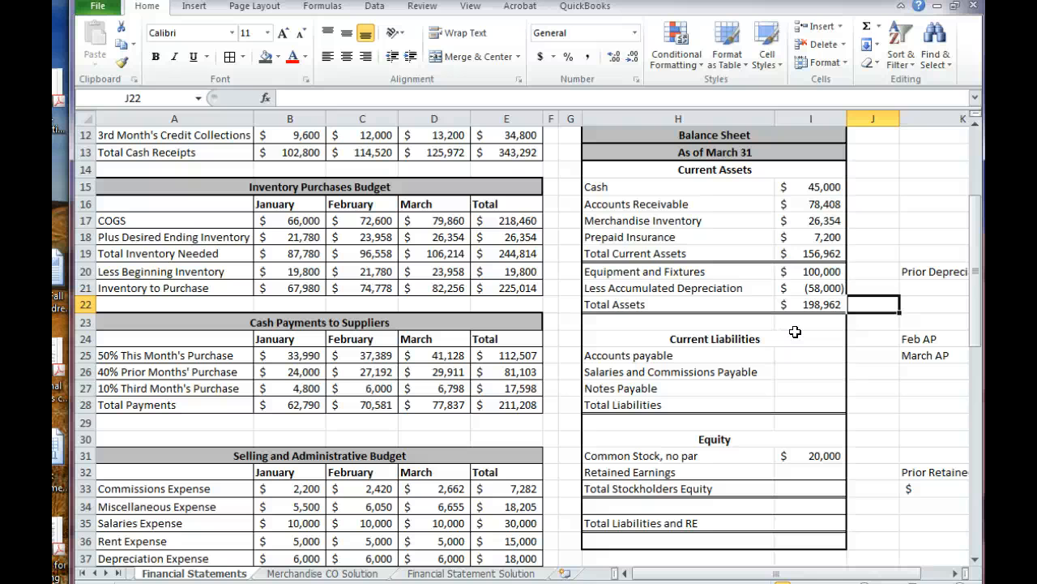
Examine the Feb AP calculation in L24 that supports the Accounts payable line
{"action": "key", "text": "Down"}
{"action": "key", "text": "Down"}
{"action": "key", "text": "Down"}
{"action": "key", "text": "Down"}
{"action": "key", "text": "Left"}
{"action": "key", "text": "Up"}
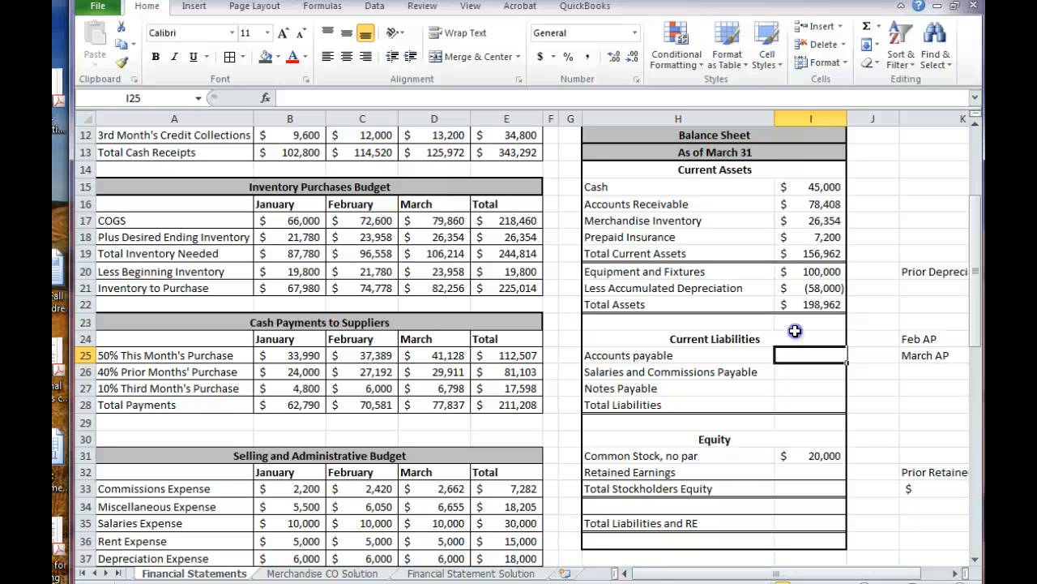
{"action": "key", "text": "Up"}
{"action": "key", "text": "Right"}
{"action": "key", "text": "Right"}
{"action": "key", "text": "Right"}
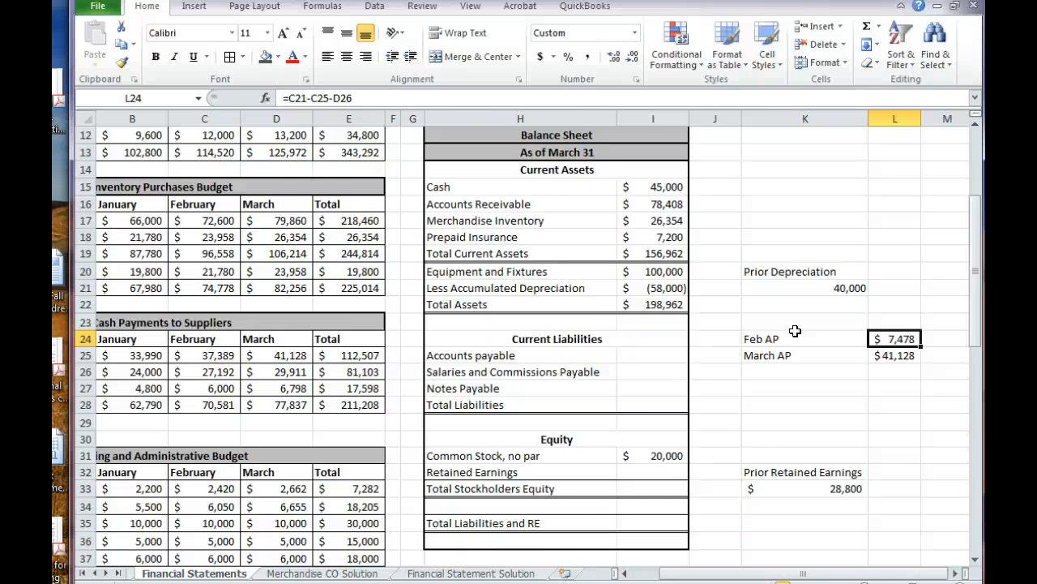
{"action": "key", "text": "Left"}
{"action": "key", "text": "Left"}
{"action": "key", "text": "Left"}
{"action": "key", "text": "Left"}
{"action": "key", "text": "Left"}
{"action": "key", "text": "Left"}
{"action": "key", "text": "Left"}
{"action": "key", "text": "Left"}
{"action": "key", "text": "Left"}
{"action": "key", "text": "Left"}
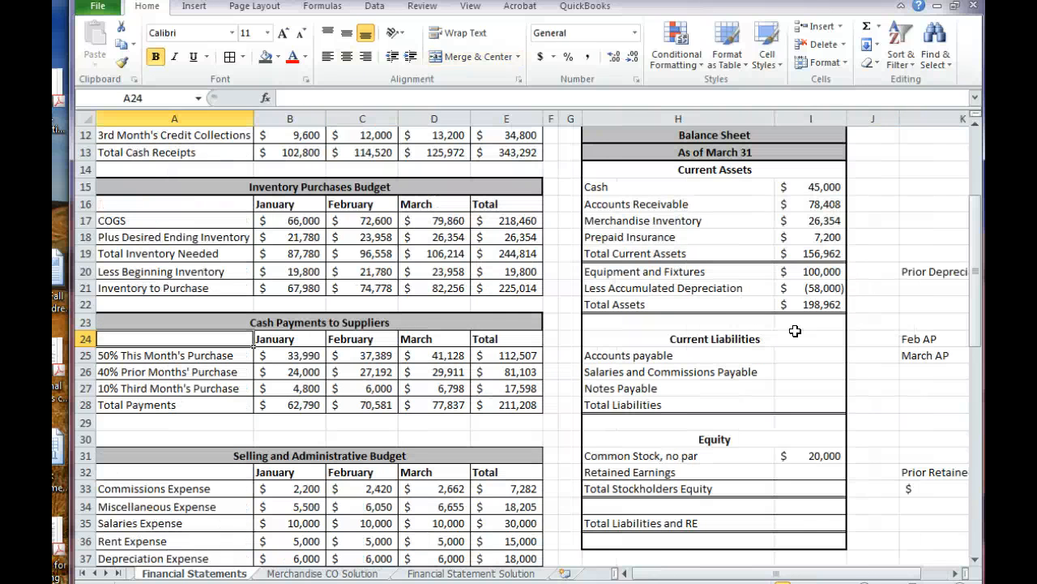
Trace January's inventory purchase through its 50%, 40% and 10% supplier payments in January, February and March
{"action": "key", "text": "Up"}
{"action": "key", "text": "Up"}
{"action": "key", "text": "Up"}
{"action": "key", "text": "Up"}
{"action": "key", "text": "Up"}
{"action": "key", "text": "Up"}
{"action": "key", "text": "Down"}
{"action": "key", "text": "Down"}
{"action": "key", "text": "Down"}
{"action": "key", "text": "Down"}
{"action": "key", "text": "Down"}
{"action": "key", "text": "Down"}
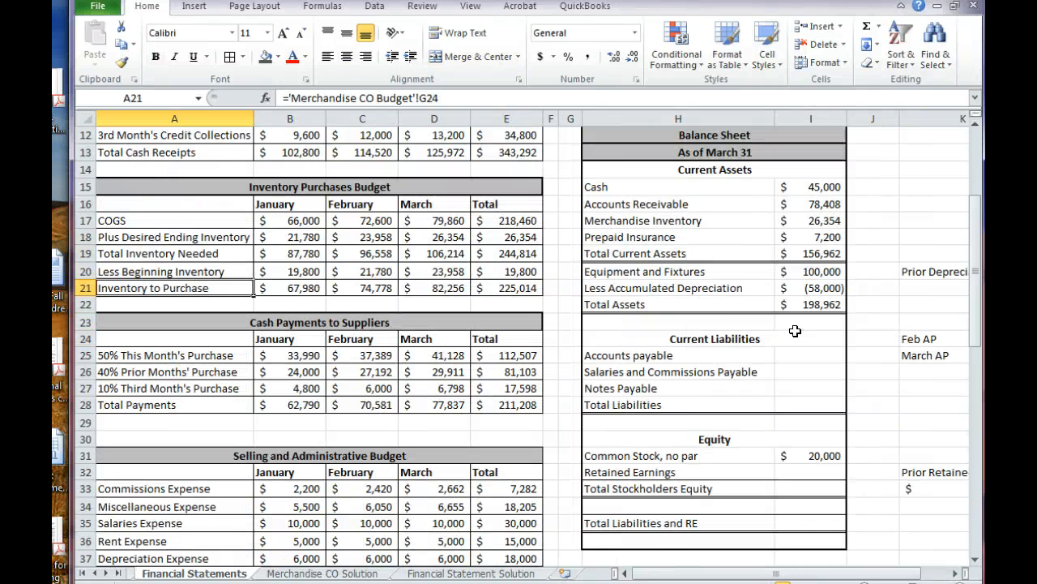
{"action": "key", "text": "Down"}
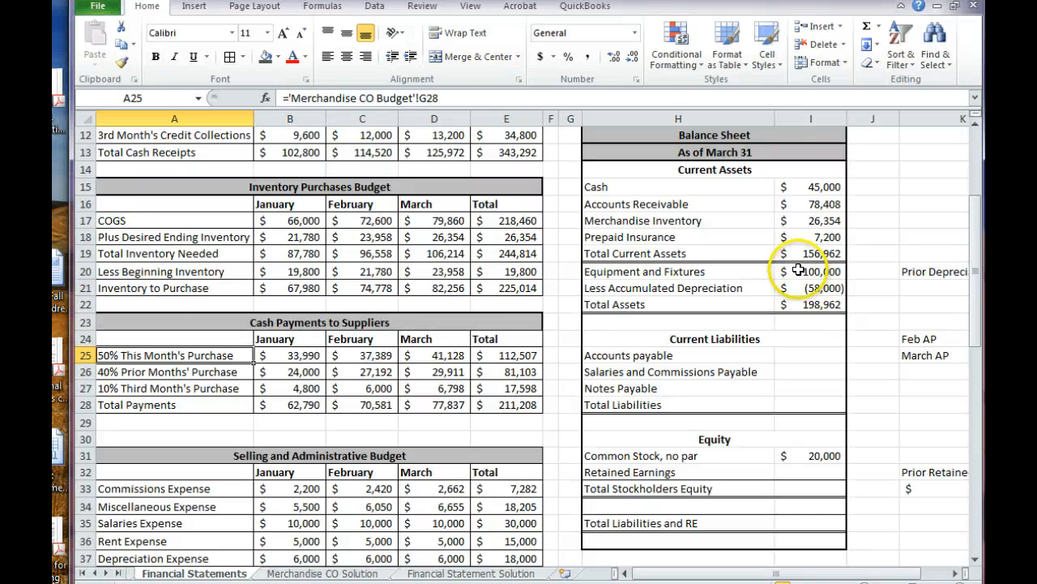
{"action": "left_click", "coordinate": [268, 287]}
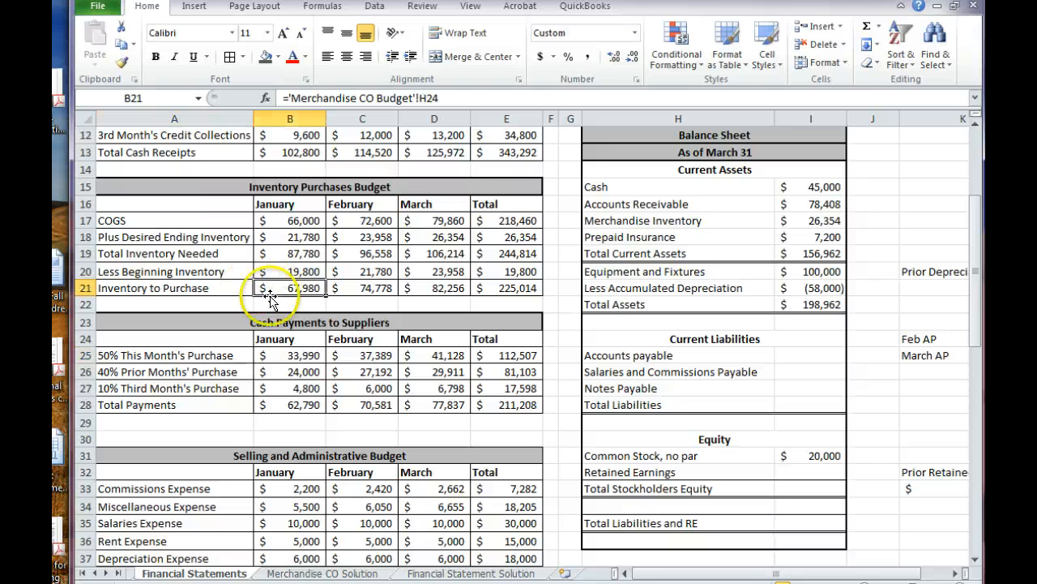
{"action": "left_click", "coordinate": [269, 355]}
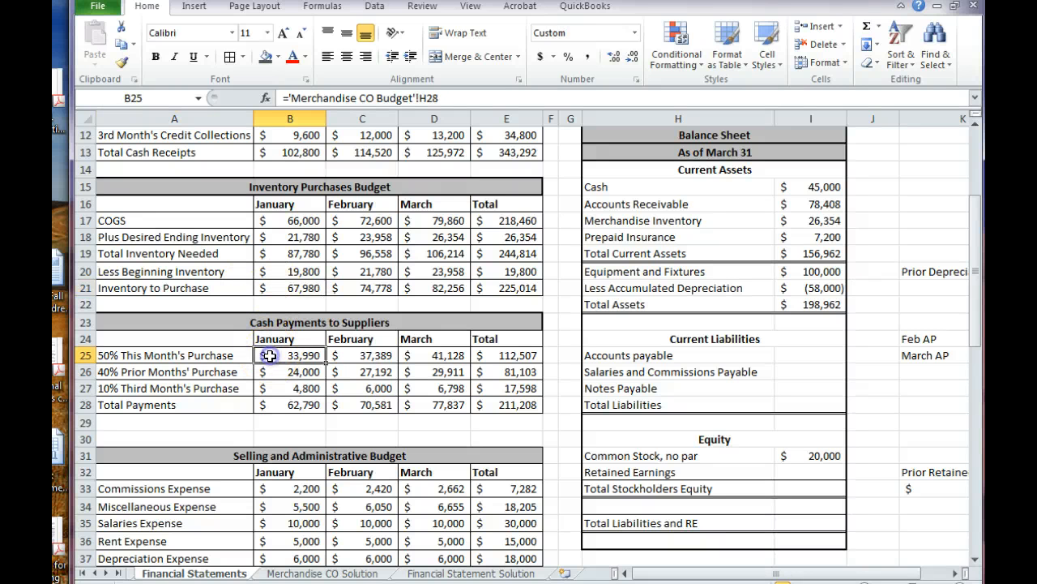
{"action": "left_click", "coordinate": [346, 371]}
{"action": "left_click", "coordinate": [417, 388]}
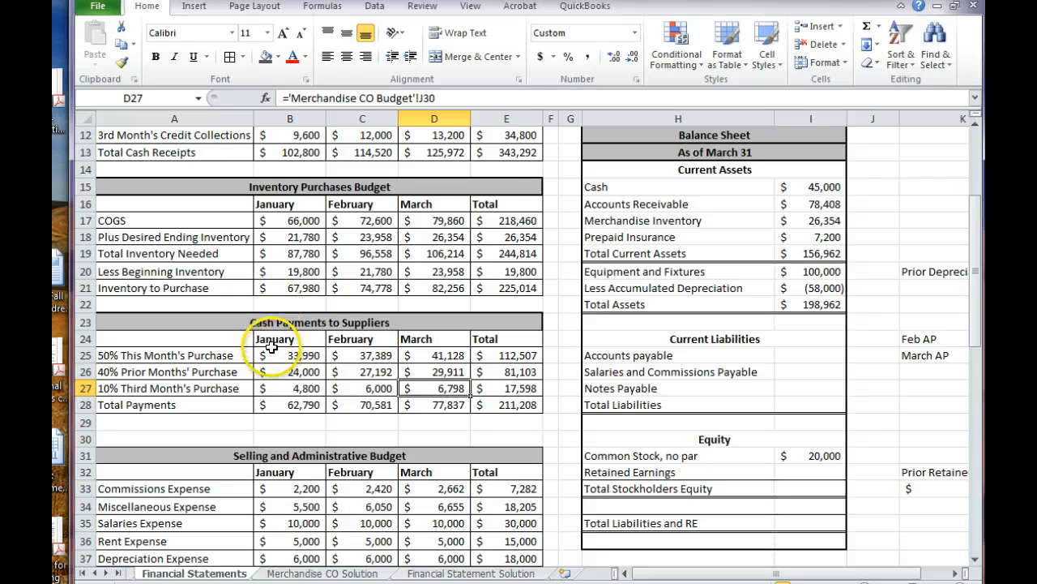
Trace the supplier payments made on the February and March purchases, with the Feb AP and March AP amounts in view
{"action": "left_click", "coordinate": [346, 289]}
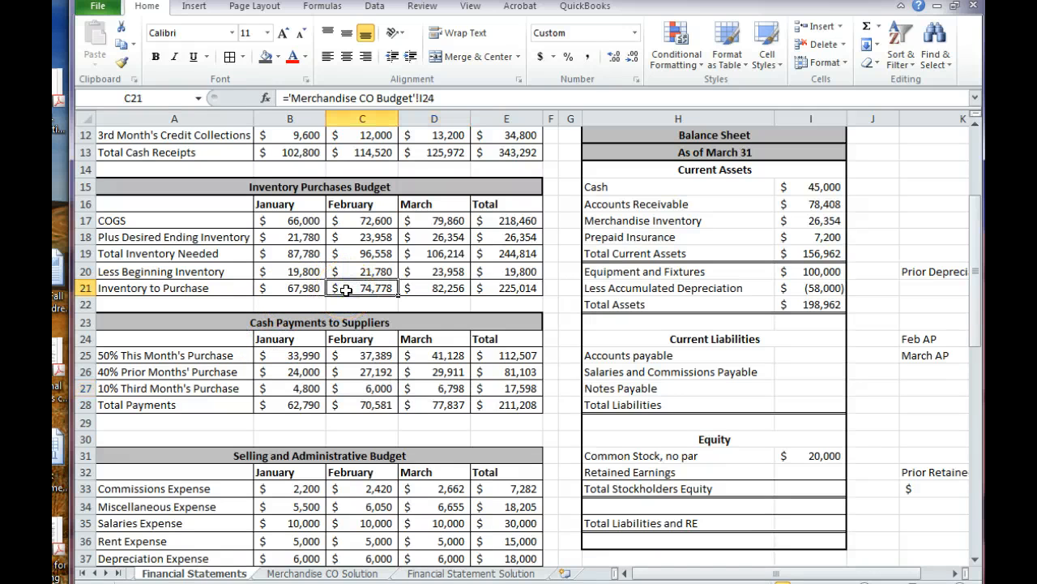
{"action": "left_click", "coordinate": [347, 355]}
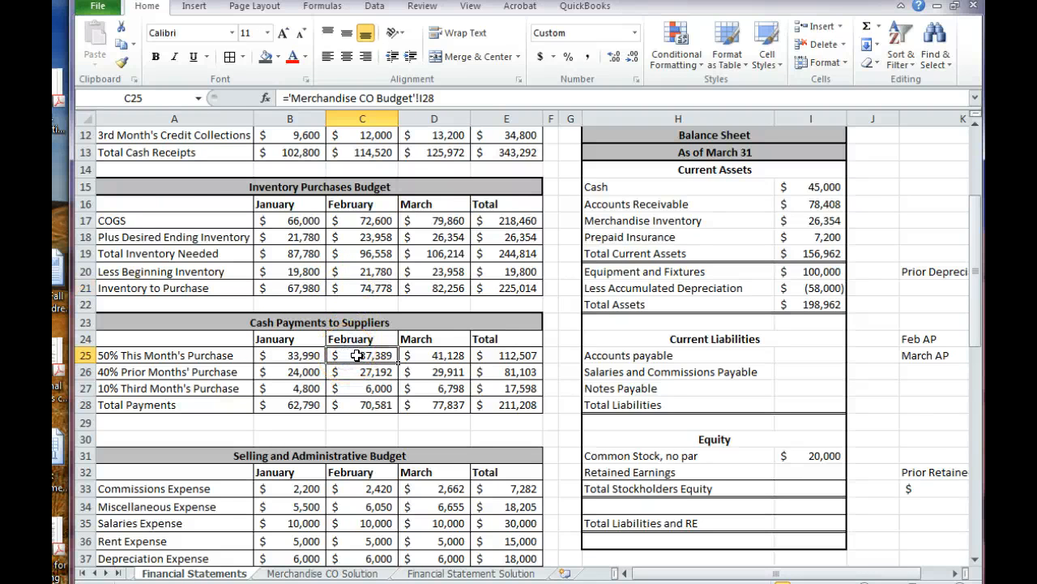
{"action": "left_click", "coordinate": [418, 371]}
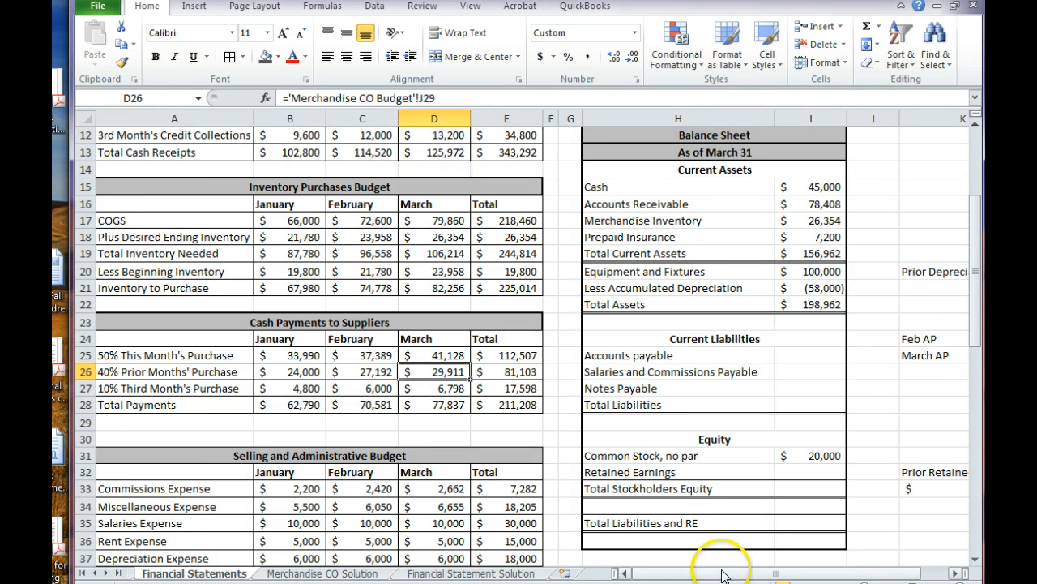
{"action": "left_click_drag", "start_coordinate": [729, 573], "coordinate": [760, 572]}
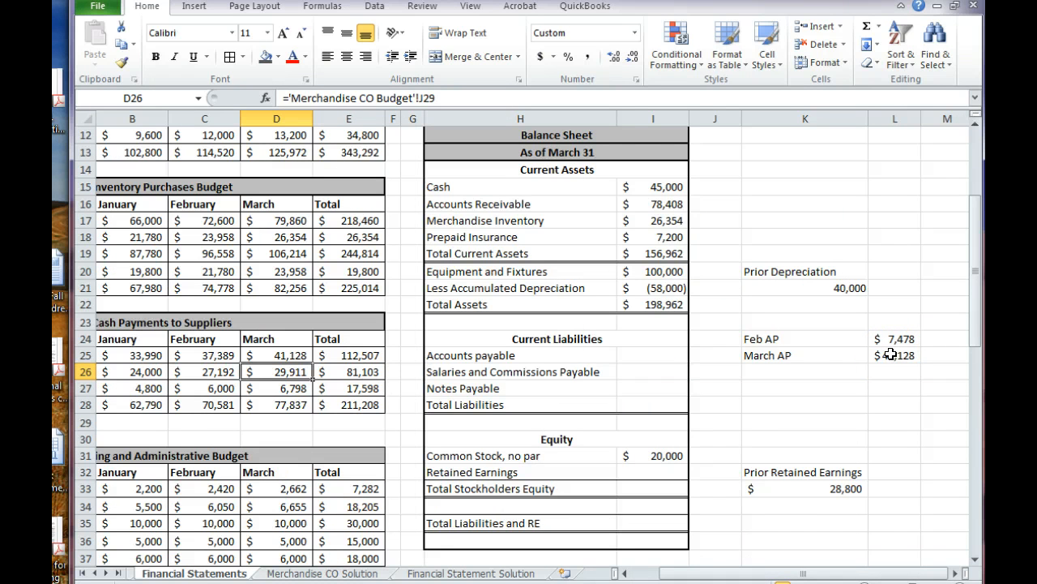
{"action": "left_click", "coordinate": [264, 289]}
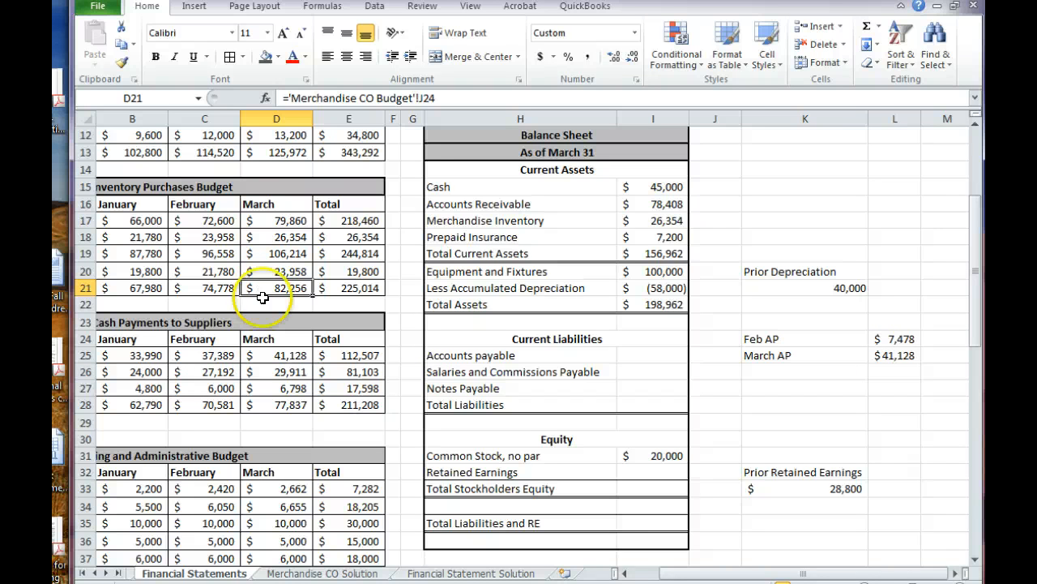
{"action": "left_click", "coordinate": [253, 354]}
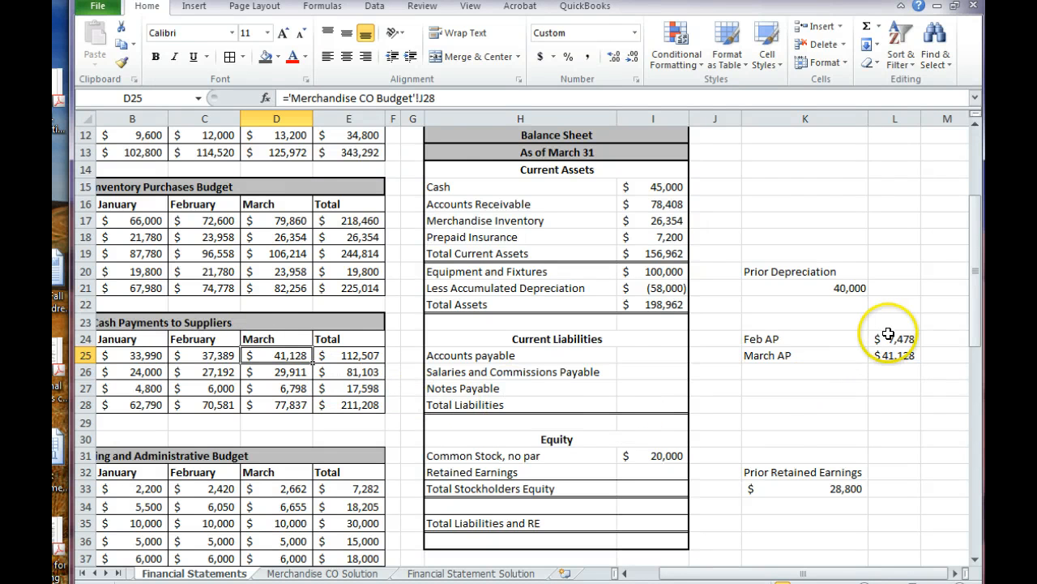
Calculate Accounts payable in I25 by summing Feb AP and March AP, L24:L25
{"action": "left_click", "coordinate": [628, 354]}
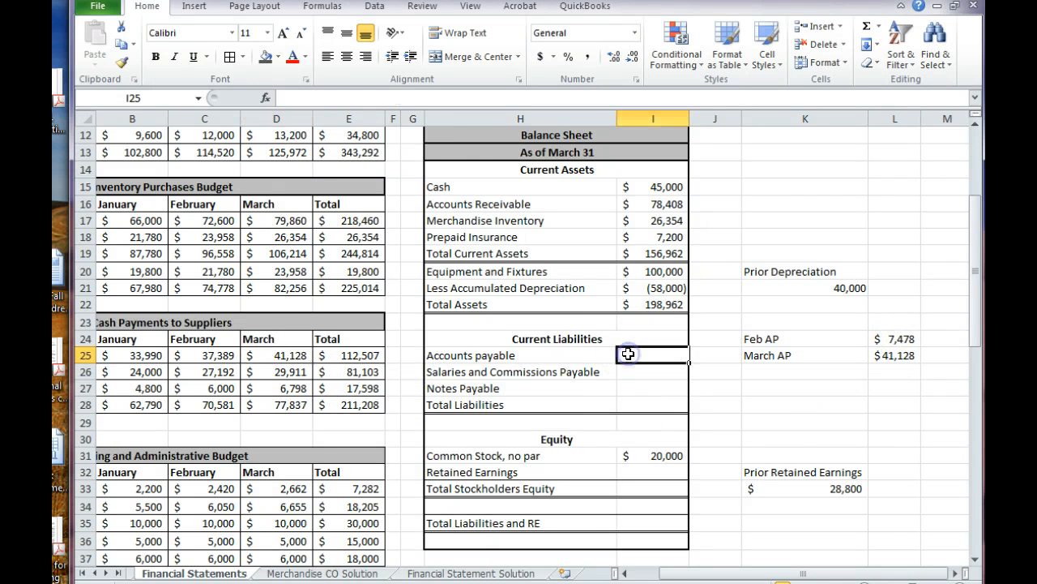
{"action": "type", "text": "=sum("}
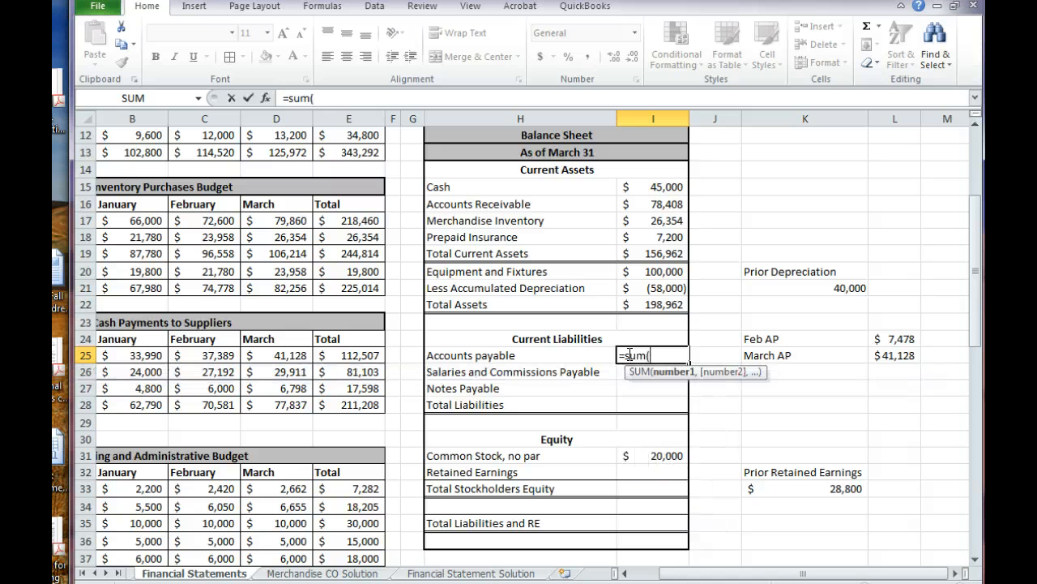
{"action": "left_click_drag", "start_coordinate": [898, 339], "coordinate": [905, 350]}
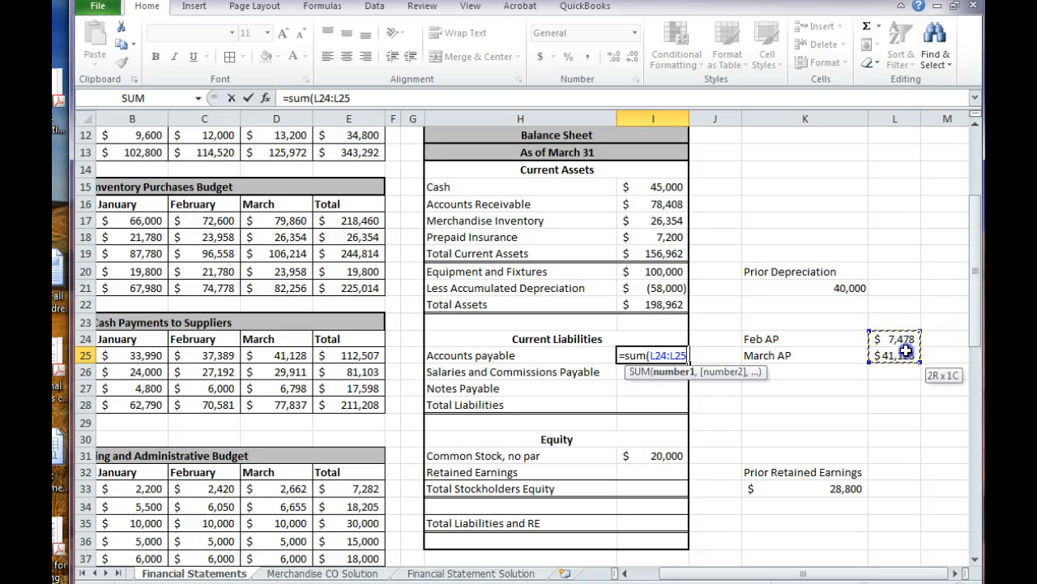
{"action": "key", "text": "Return"}
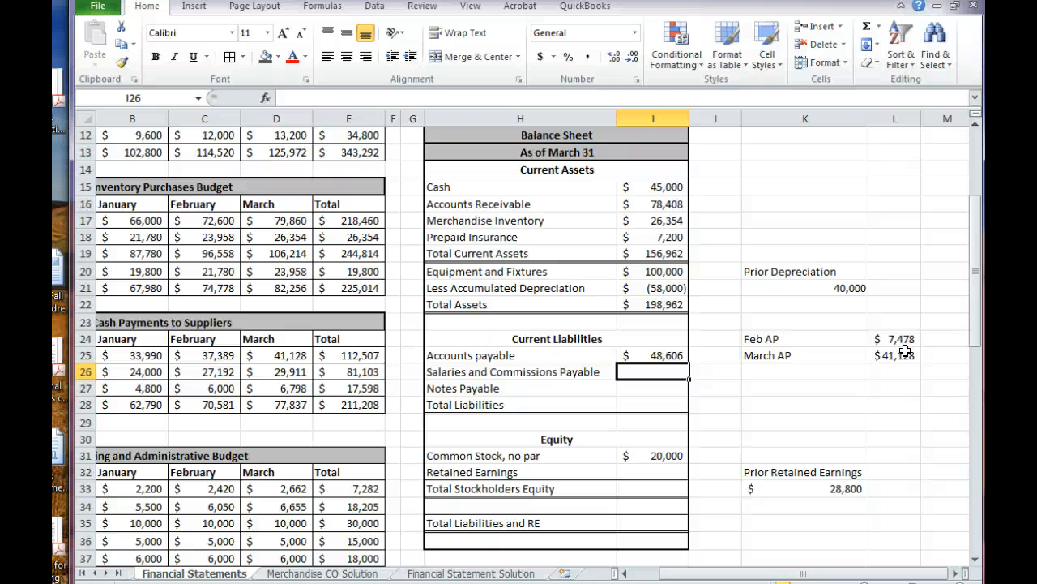
Compare each month's Commissions Expense in the Selling and Administrative Budget with the following month's commission payment under Payments of S&A Expense
{"action": "key", "text": "Left"}
{"action": "key", "text": "Left"}
{"action": "key", "text": "Left"}
{"action": "key", "text": "Left"}
{"action": "key", "text": "Left"}
{"action": "key", "text": "Left"}
{"action": "key", "text": "Left"}
{"action": "key", "text": "Left"}
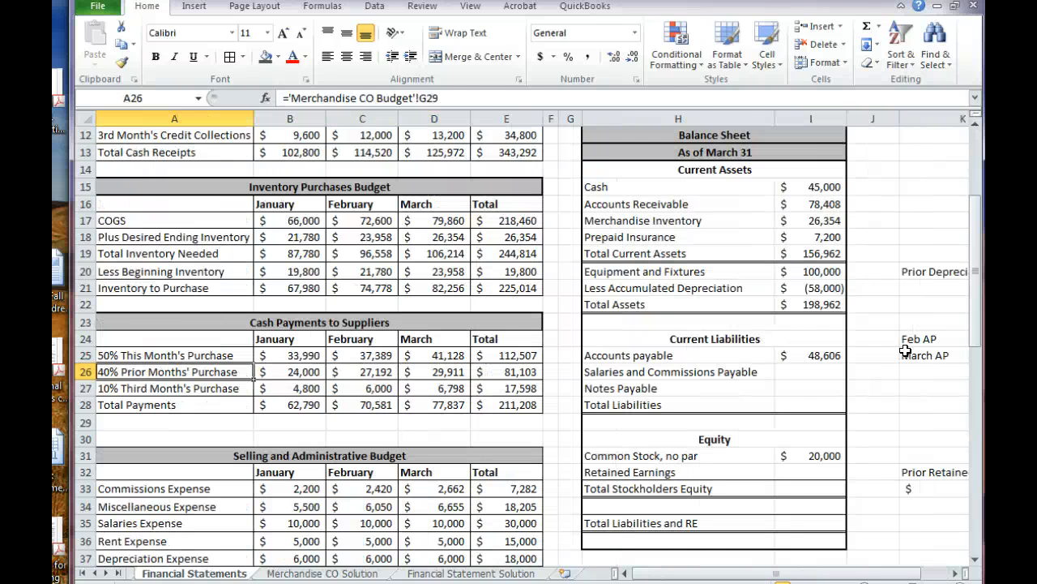
{"action": "key", "text": "Down"}
{"action": "key", "text": "Down"}
{"action": "key", "text": "Down"}
{"action": "key", "text": "Down"}
{"action": "key", "text": "Down"}
{"action": "key", "text": "Down"}
{"action": "key", "text": "Down"}
{"action": "key", "text": "Down"}
{"action": "key", "text": "Down"}
{"action": "key", "text": "Down"}
{"action": "key", "text": "Down"}
{"action": "key", "text": "Down"}
{"action": "key", "text": "Down"}
{"action": "key", "text": "Down"}
{"action": "key", "text": "Down"}
{"action": "key", "text": "Down"}
{"action": "key", "text": "Down"}
{"action": "key", "text": "Down"}
{"action": "key", "text": "Down"}
{"action": "key", "text": "Down"}
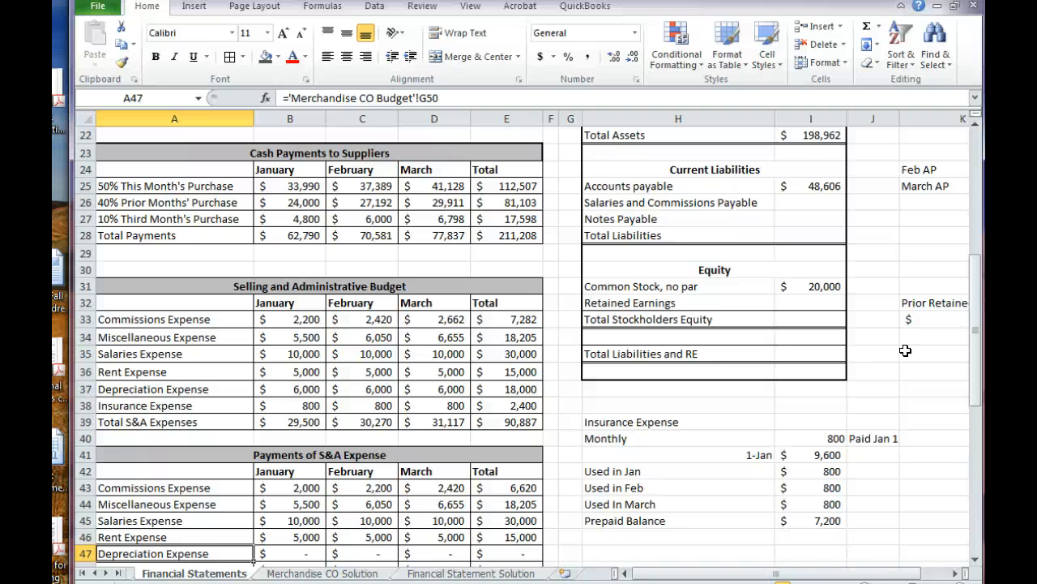
{"action": "left_click", "coordinate": [305, 320]}
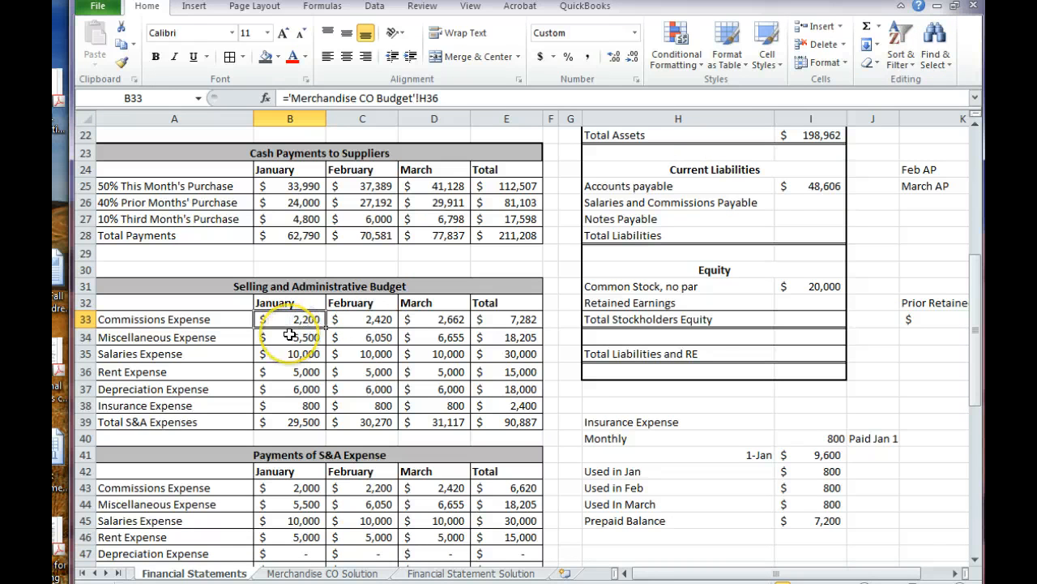
{"action": "left_click", "coordinate": [366, 490]}
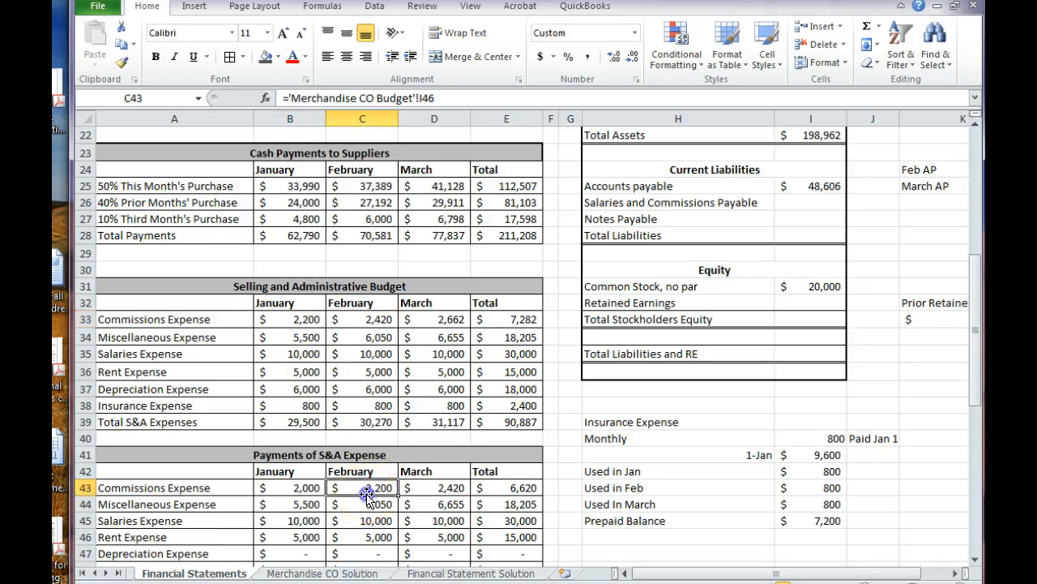
{"action": "double_click", "coordinate": [349, 318]}
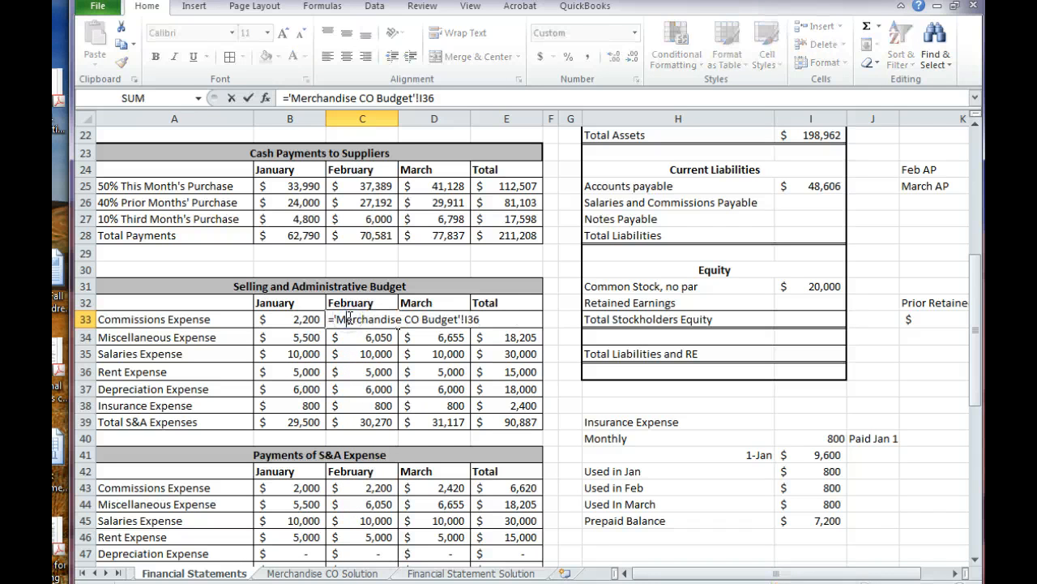
{"action": "left_click", "coordinate": [425, 486]}
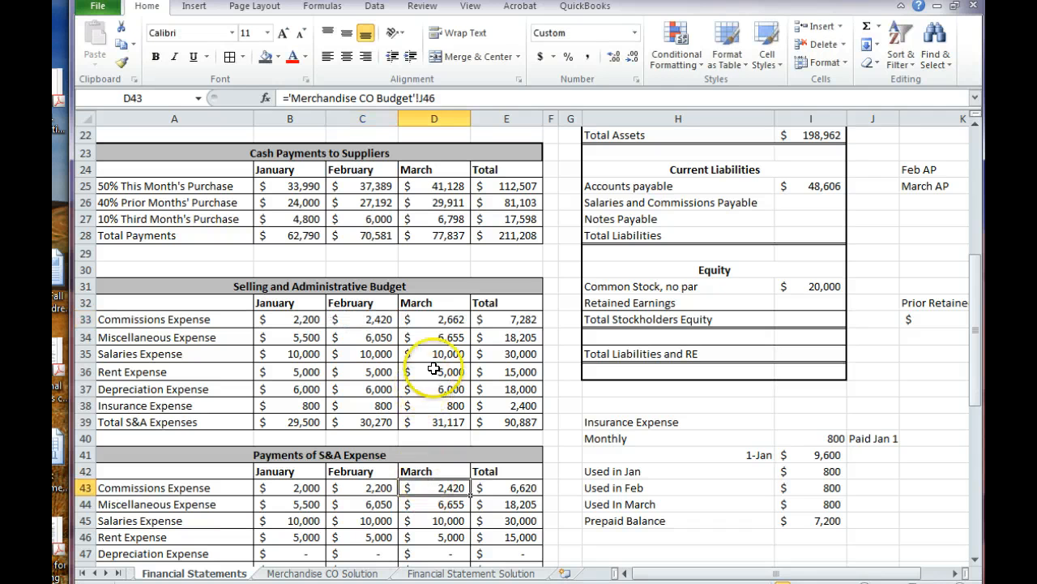
{"action": "left_click", "coordinate": [439, 326]}
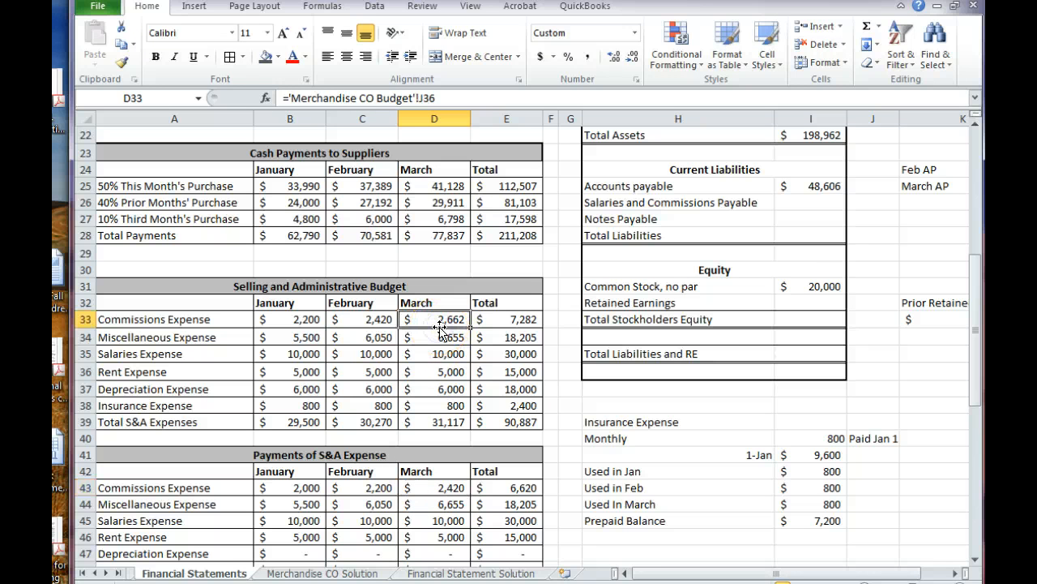
{"action": "left_click", "coordinate": [792, 305]}
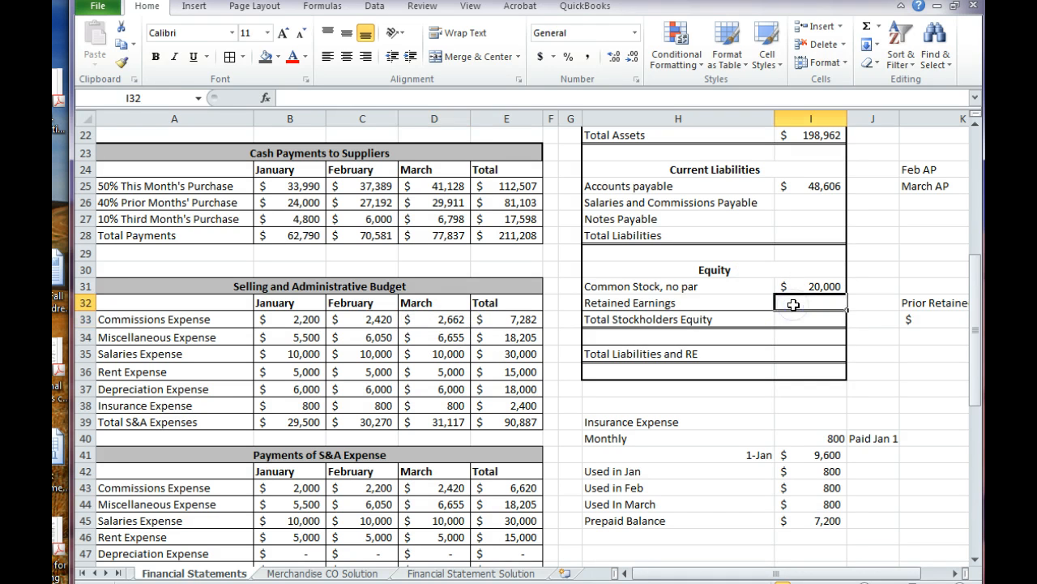
{"action": "type", "text": "="}
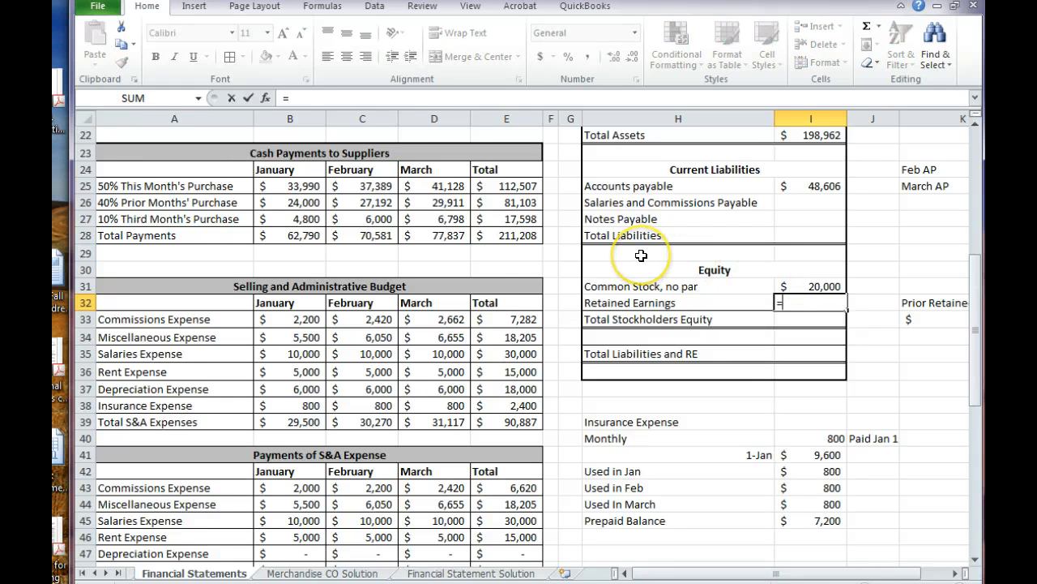
{"action": "key", "text": "Escape"}
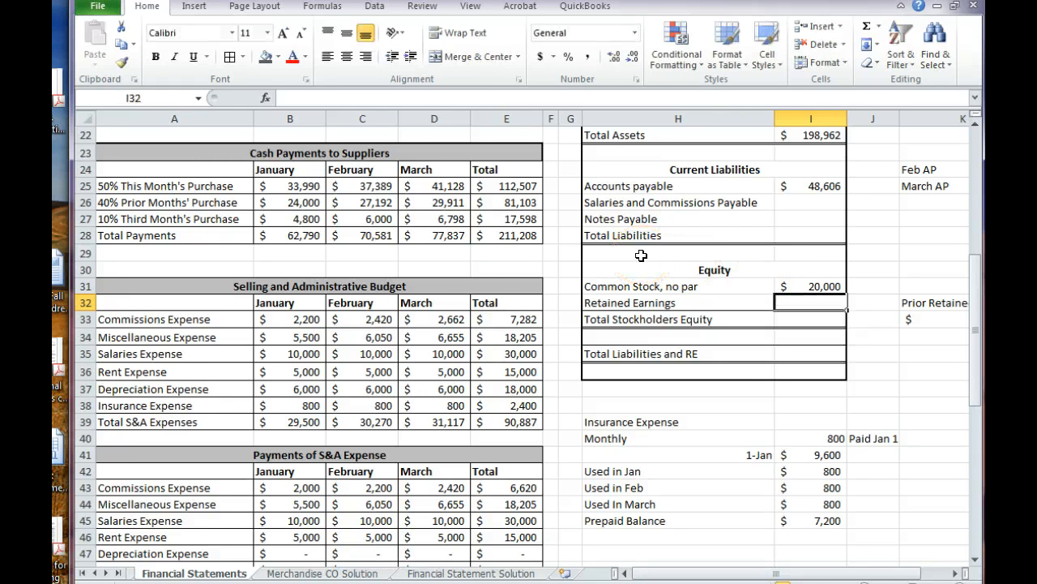
Link Salaries and Commissions Payable in I26 to March's Commissions Expense in D33
{"action": "left_click", "coordinate": [823, 209]}
{"action": "type", "text": "="}
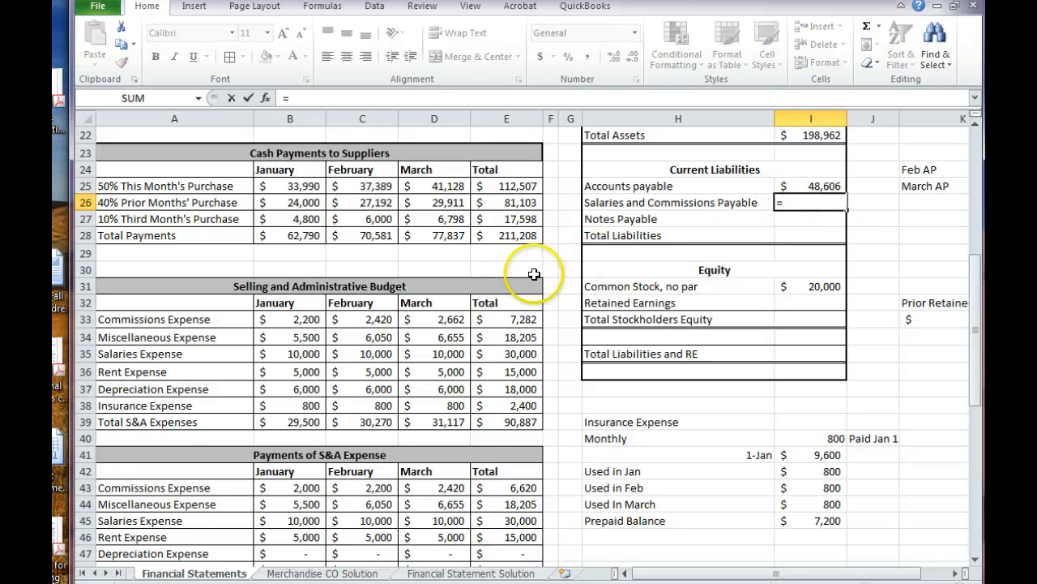
{"action": "left_click", "coordinate": [434, 323]}
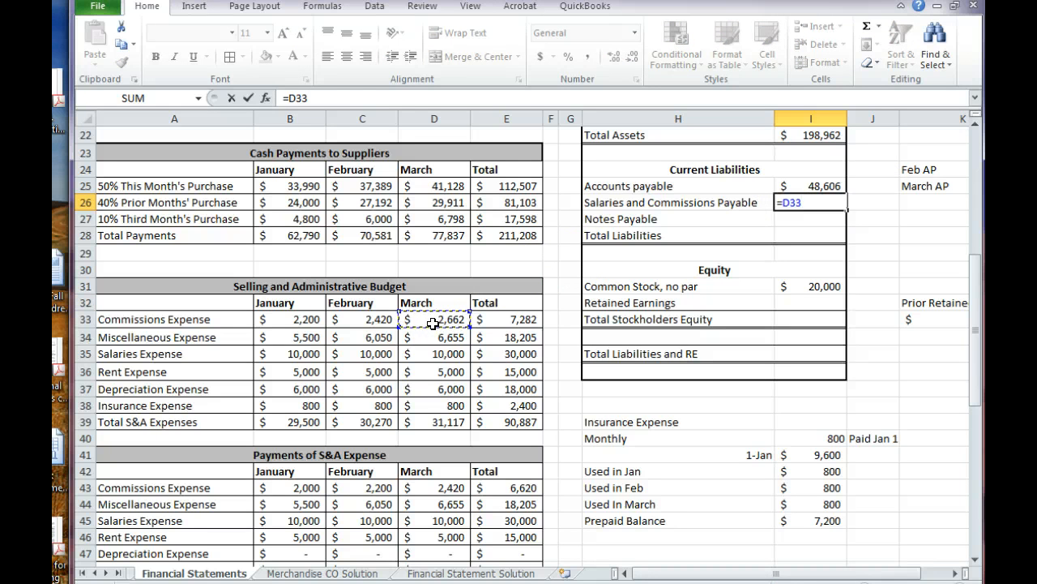
{"action": "key", "text": "Return"}
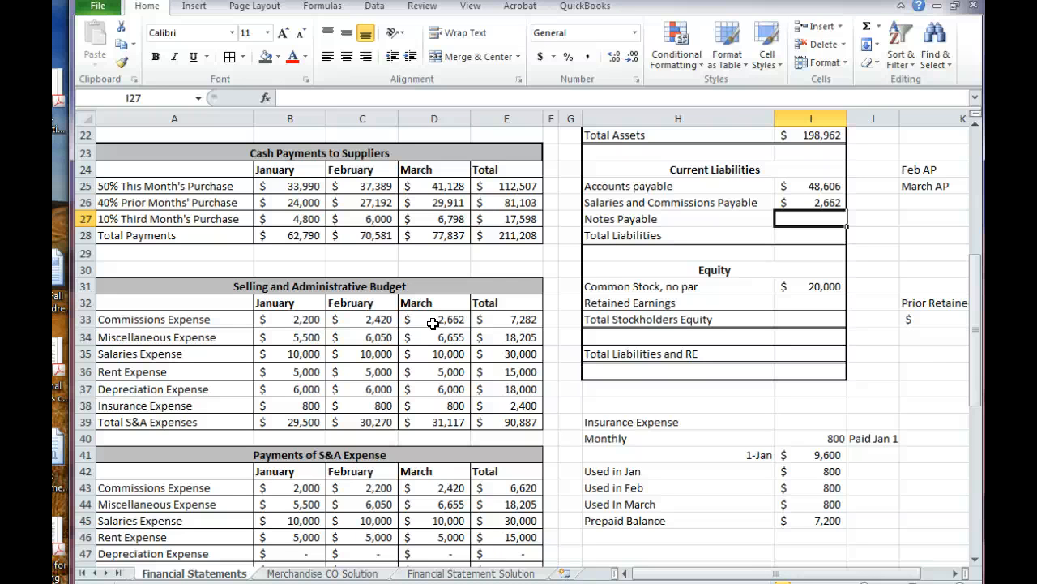
Link Notes Payable in I27 to the quarter-end Loan Balance in row 72, below the Cash Budget
{"action": "type", "text": "="}
{"action": "scroll", "coordinate": [433, 322], "scroll_direction": "up", "scroll_amount": 4}
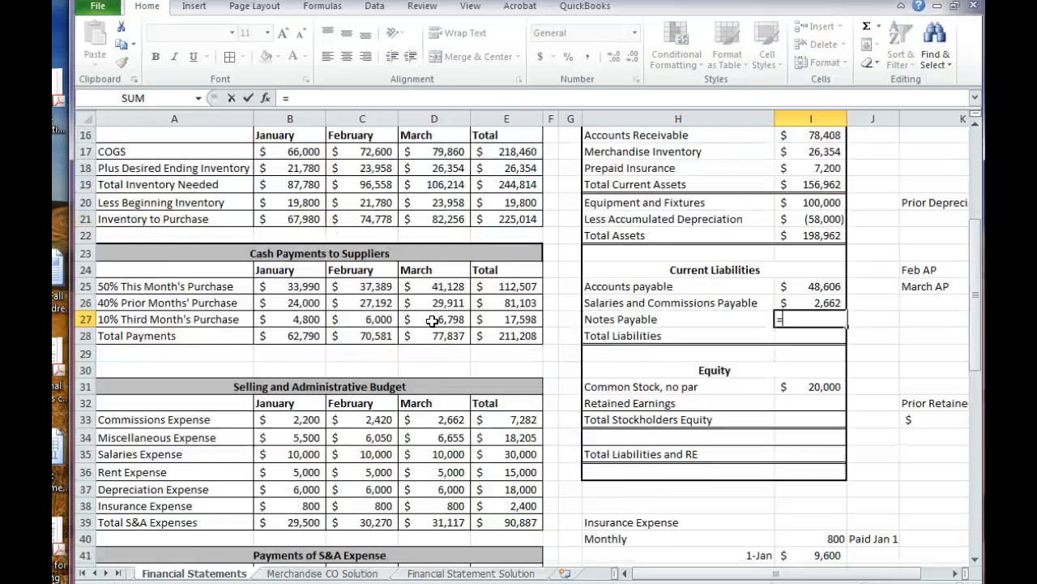
{"action": "scroll", "coordinate": [433, 323], "scroll_direction": "up", "scroll_amount": 1}
{"action": "scroll", "coordinate": [431, 322], "scroll_direction": "down", "scroll_amount": 10}
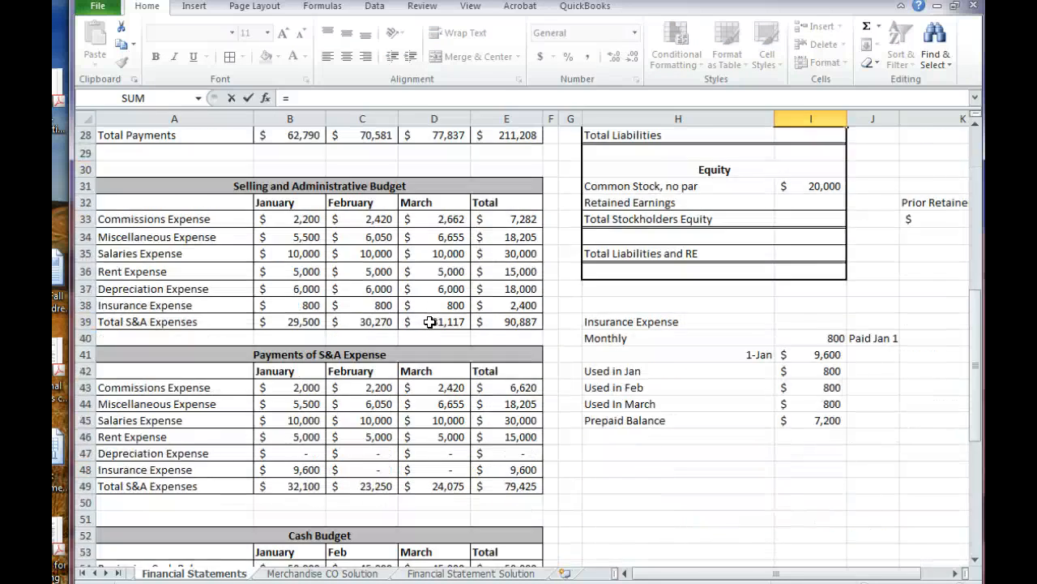
{"action": "scroll", "coordinate": [429, 323], "scroll_direction": "down", "scroll_amount": 5}
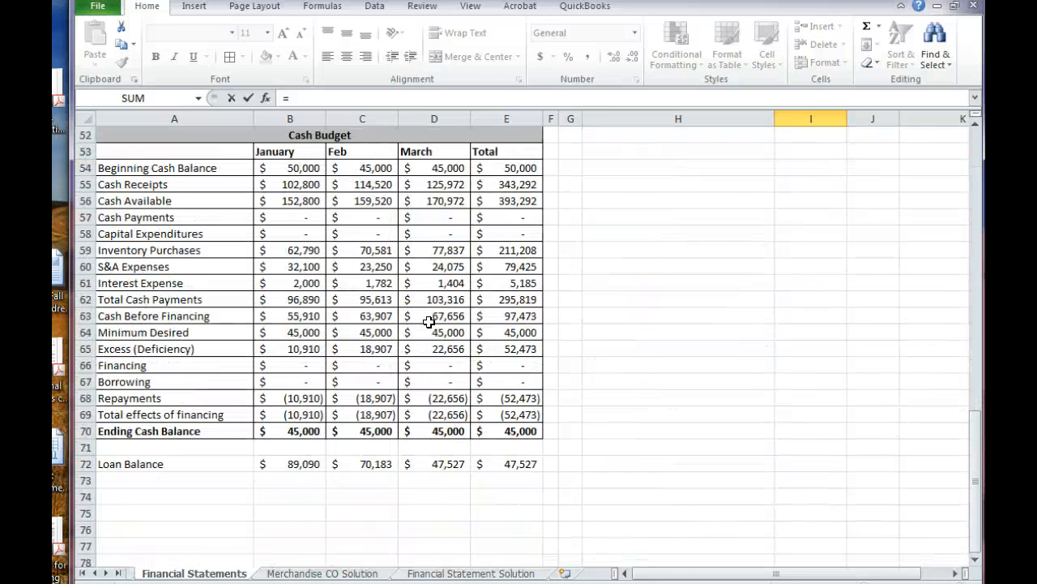
{"action": "left_click", "coordinate": [153, 573]}
{"action": "left_click", "coordinate": [443, 478]}
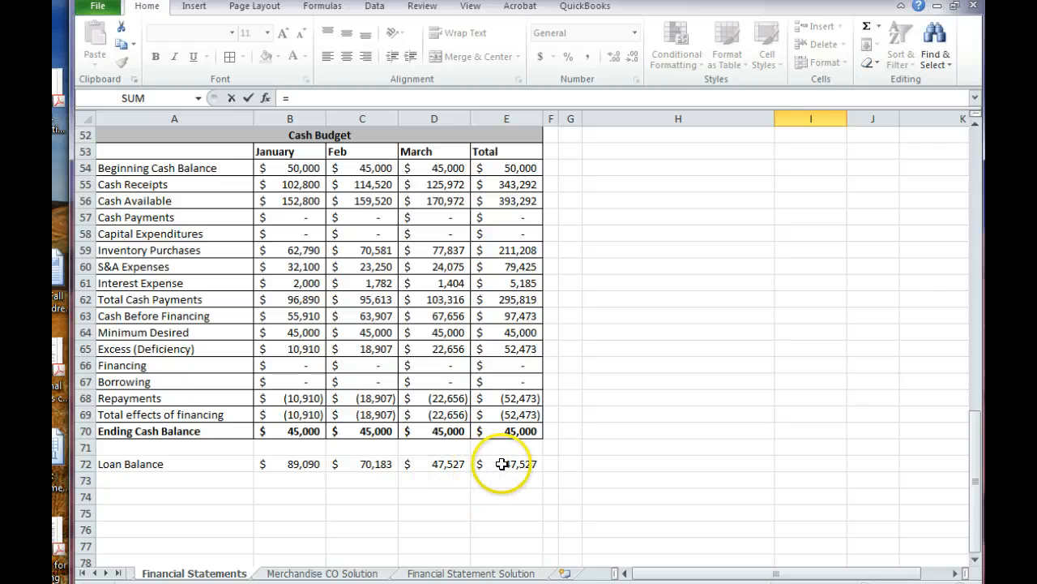
{"action": "left_click", "coordinate": [481, 464]}
{"action": "key", "text": "Escape"}
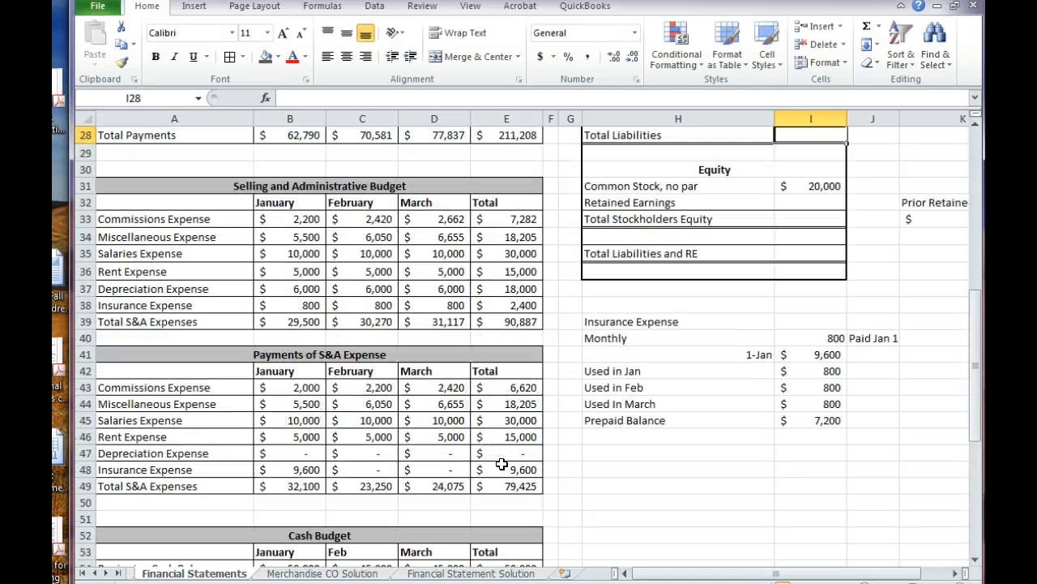
Calculate Total Liabilities in I28 by summing the three liability lines, I25:I27
{"action": "left_click", "coordinate": [508, 459]}
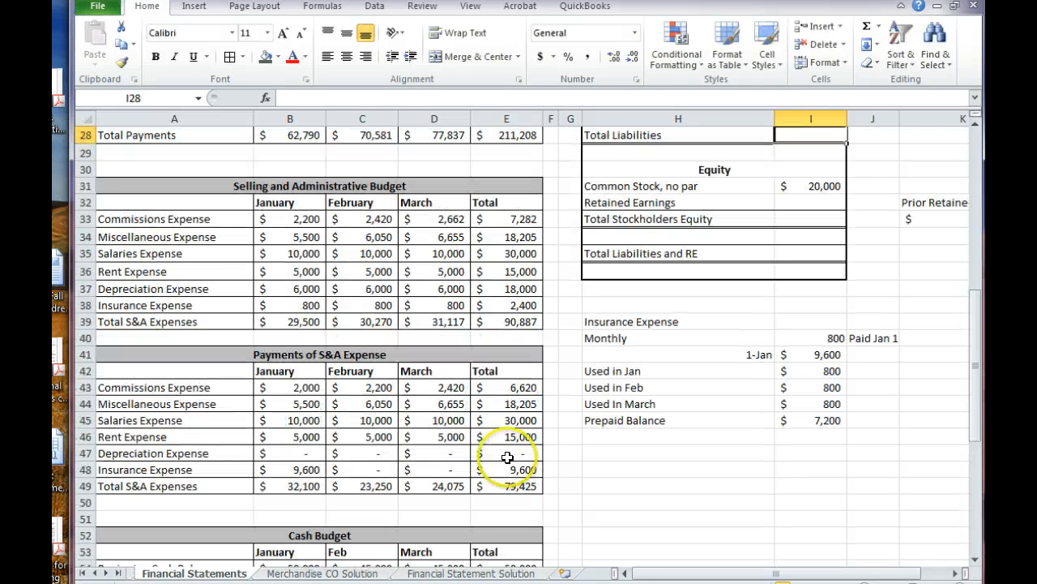
{"action": "scroll", "coordinate": [508, 458], "scroll_direction": "up", "scroll_amount": 2}
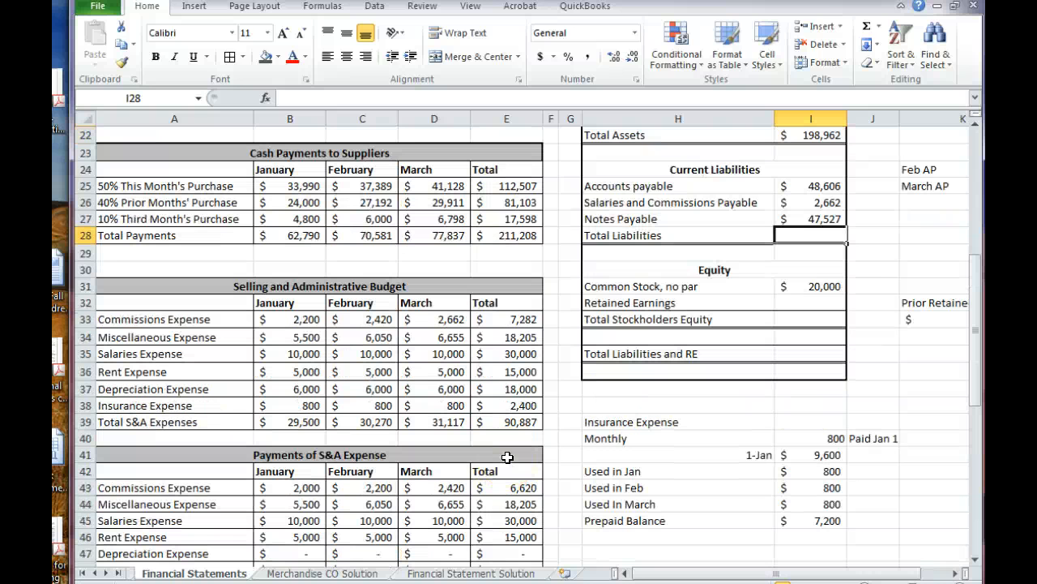
{"action": "type", "text": "=sum("}
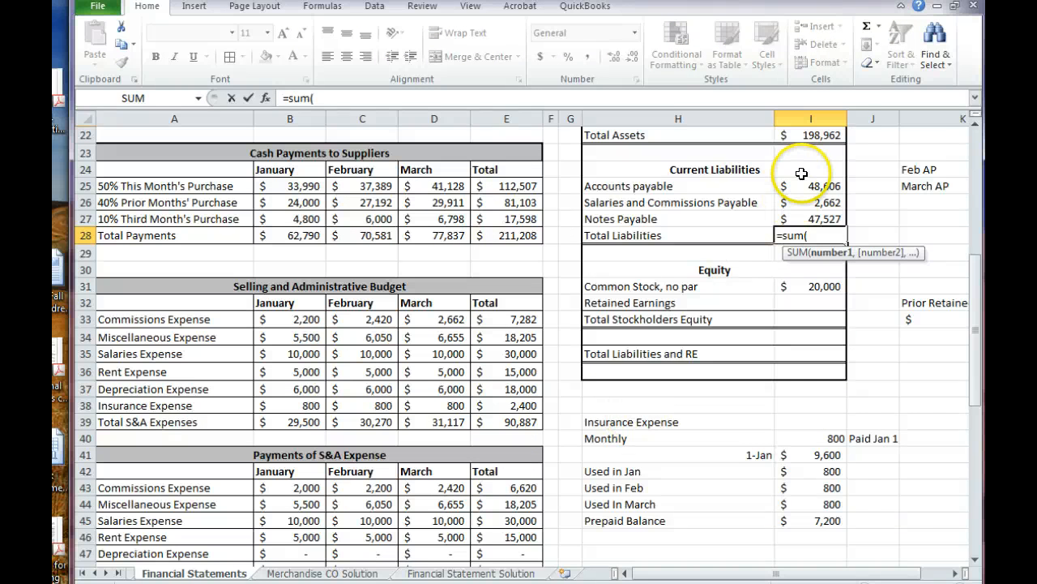
{"action": "left_click_drag", "start_coordinate": [799, 183], "coordinate": [786, 217]}
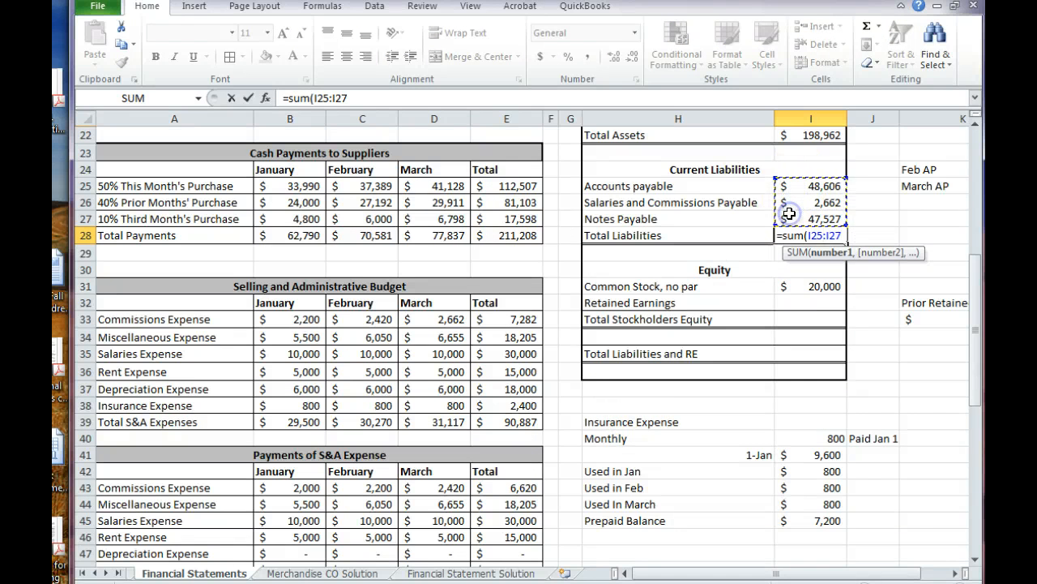
{"action": "key", "text": "Return"}
{"action": "left_click_drag", "start_coordinate": [977, 318], "coordinate": [977, 285]}
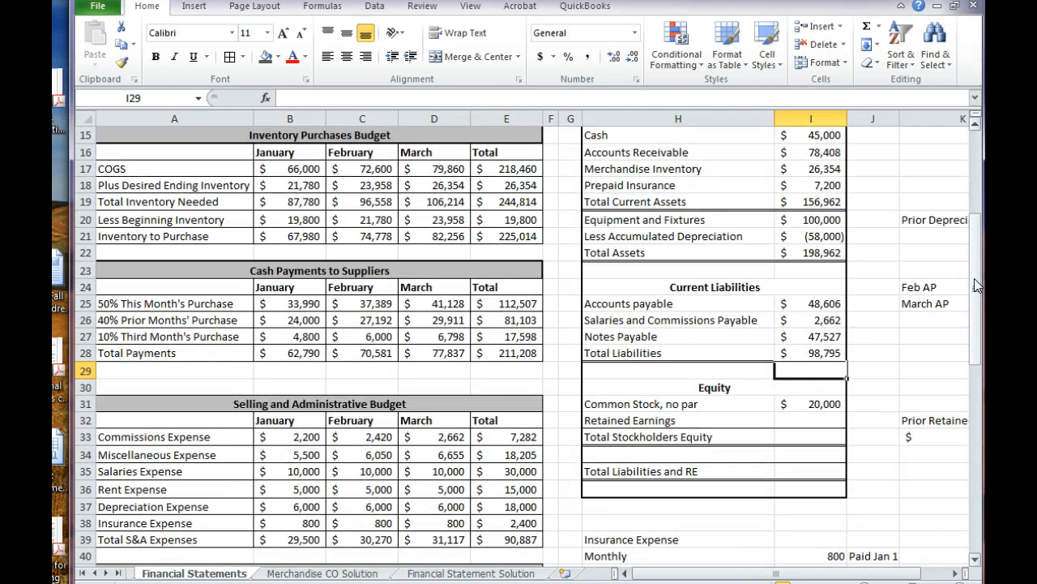
{"action": "left_click", "coordinate": [811, 387]}
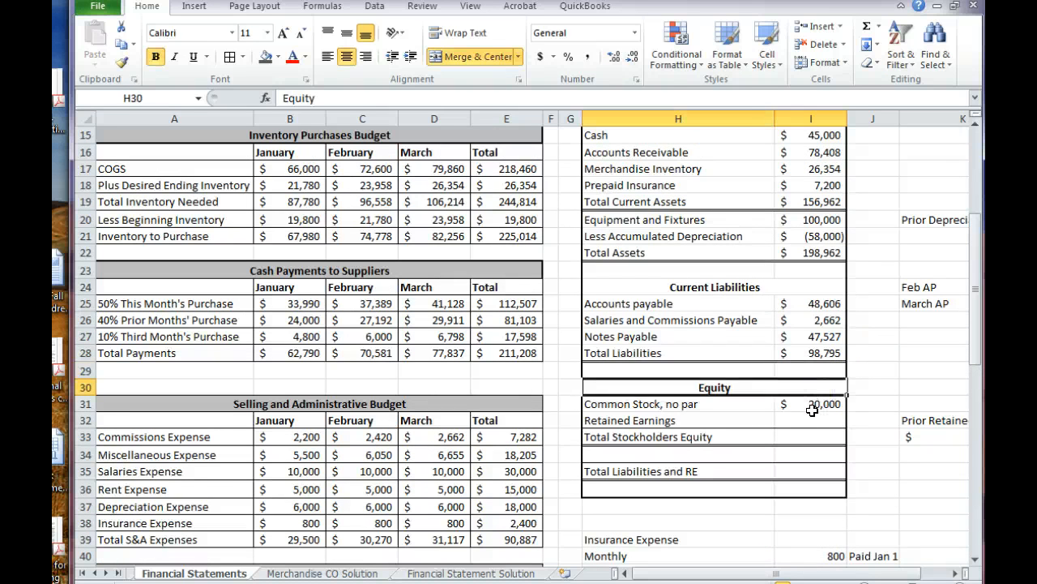
{"action": "left_click", "coordinate": [812, 410]}
{"action": "left_click", "coordinate": [811, 418]}
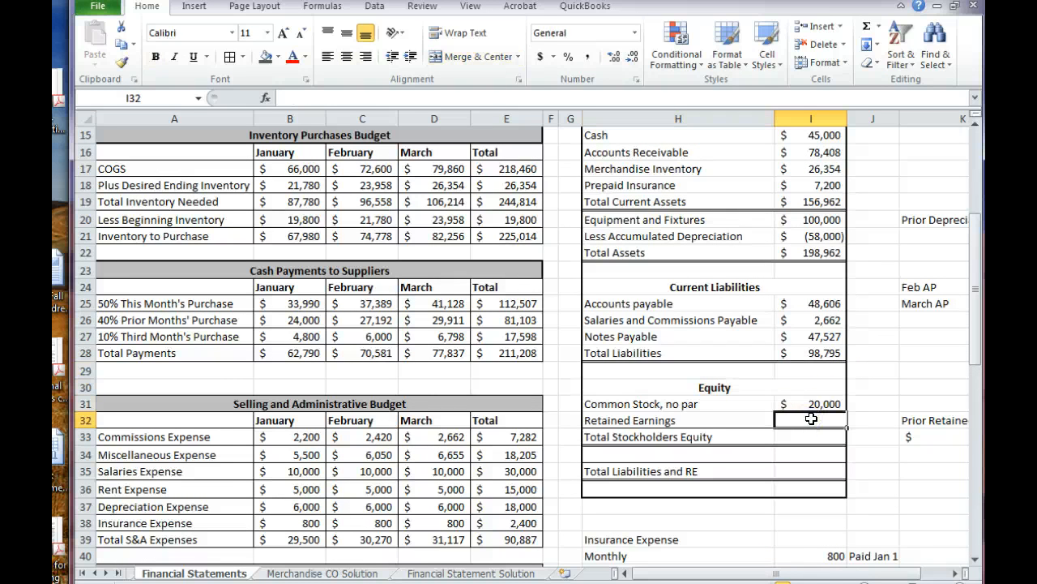
{"action": "type", "text": "="}
{"action": "key", "text": "Right"}
{"action": "key", "text": "Right"}
{"action": "key", "text": "Right"}
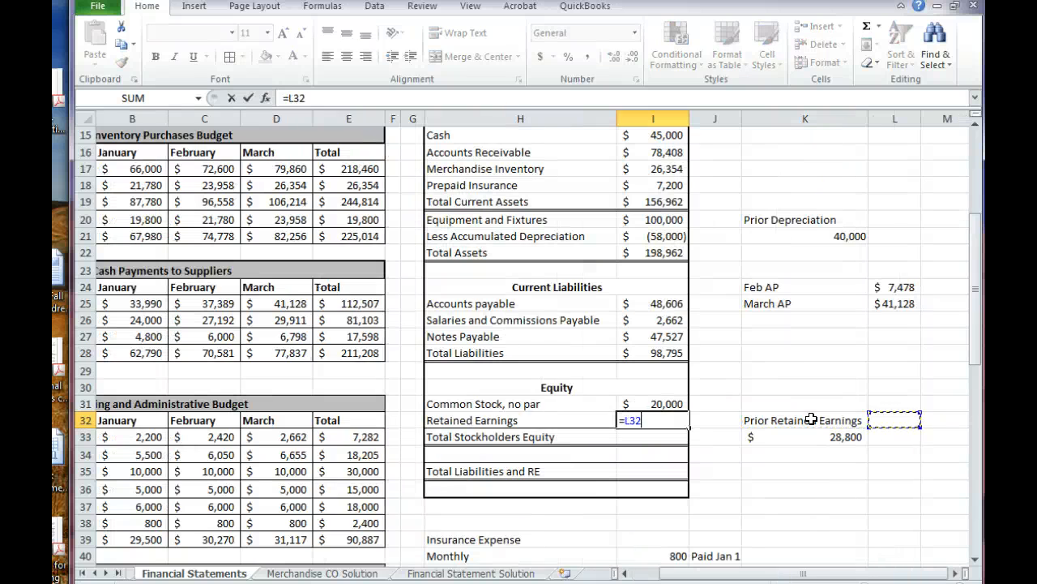
{"action": "key", "text": "Left"}
{"action": "key", "text": "Down"}
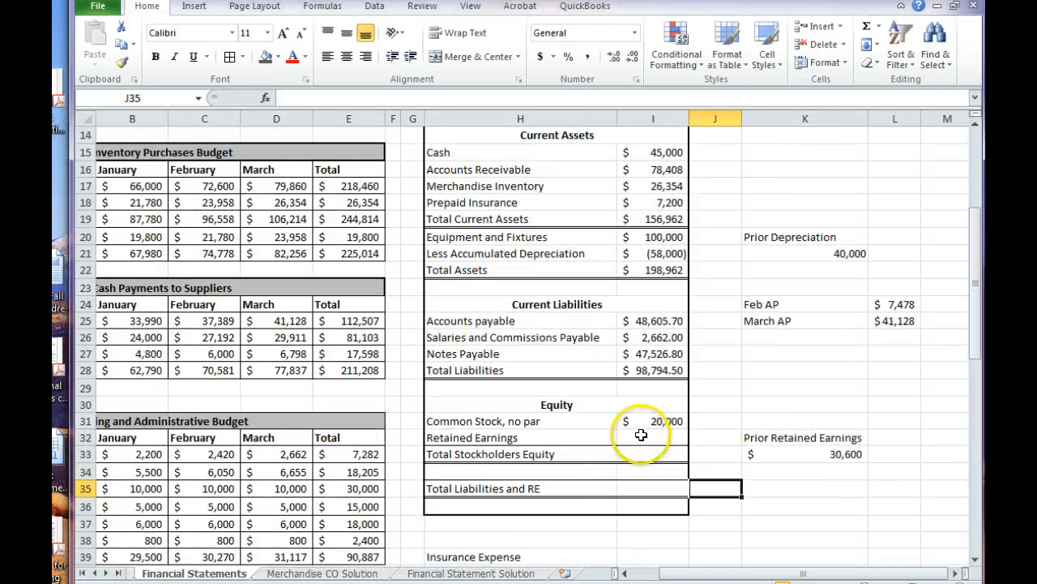
Calculate Retained Earnings in I32 by adding Prior Retained Earnings in K33 and Net Income in I9
{"action": "left_click", "coordinate": [640, 435]}
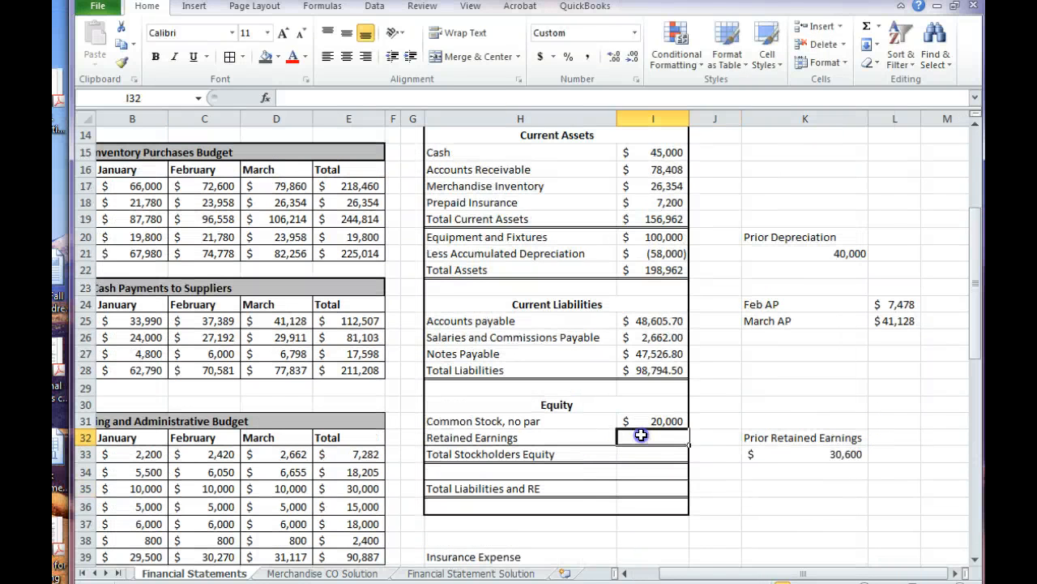
{"action": "type", "text": "="}
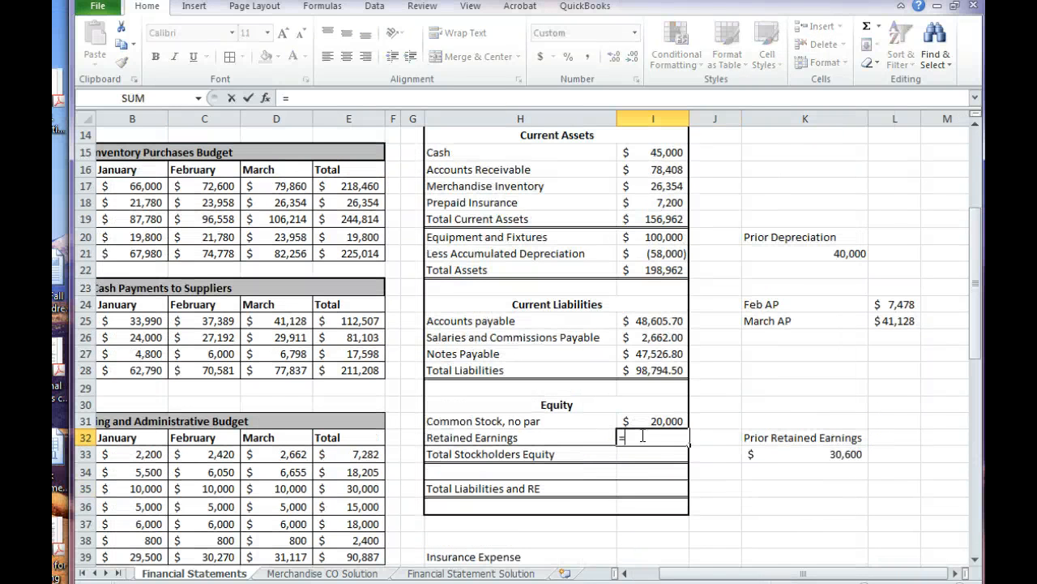
{"action": "left_click", "coordinate": [787, 460]}
{"action": "type", "text": "+"}
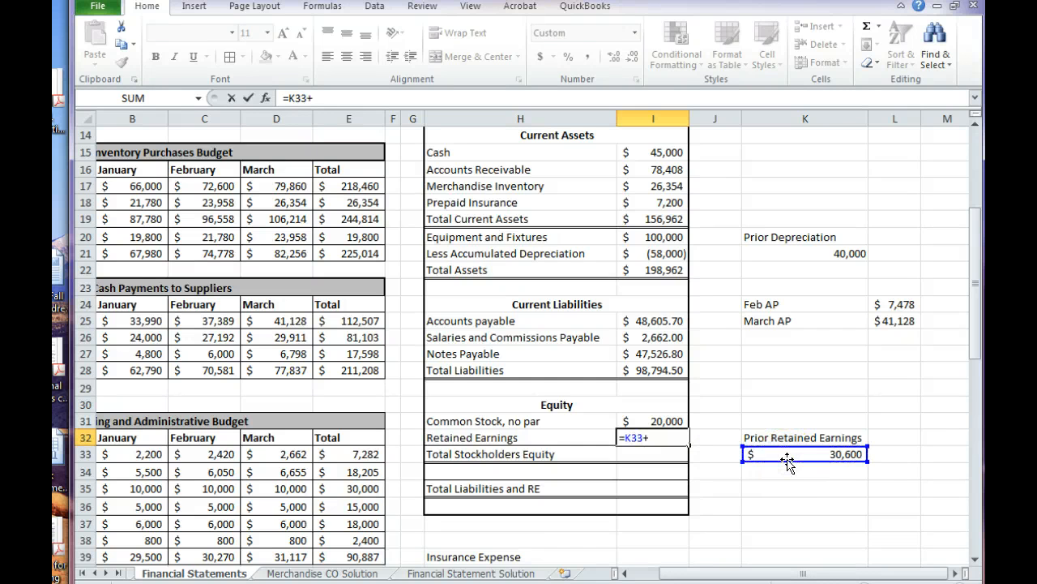
{"action": "scroll", "coordinate": [785, 459], "scroll_direction": "up", "scroll_amount": 4}
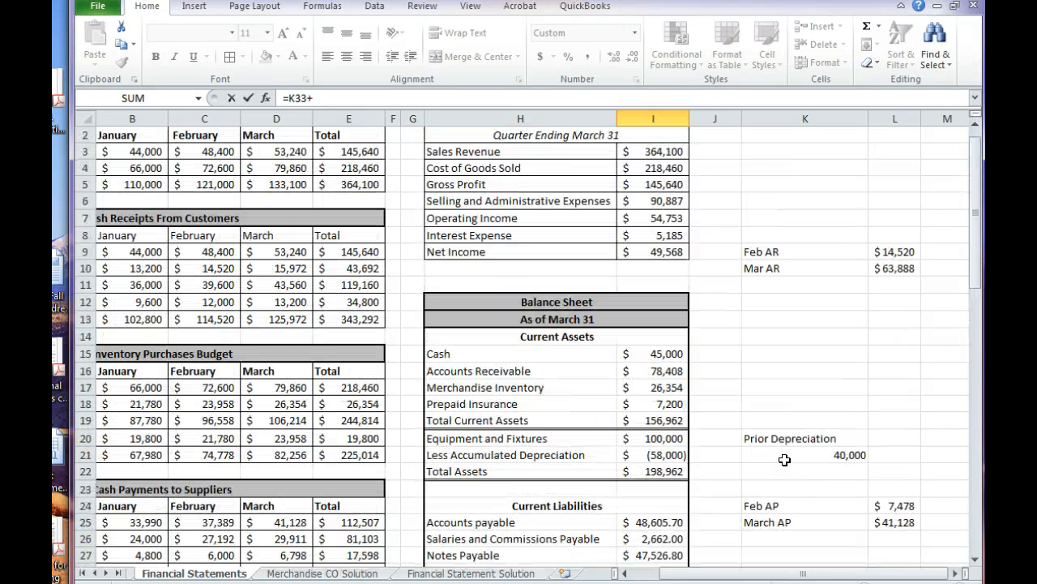
{"action": "left_click", "coordinate": [651, 244]}
{"action": "key", "text": "Return"}
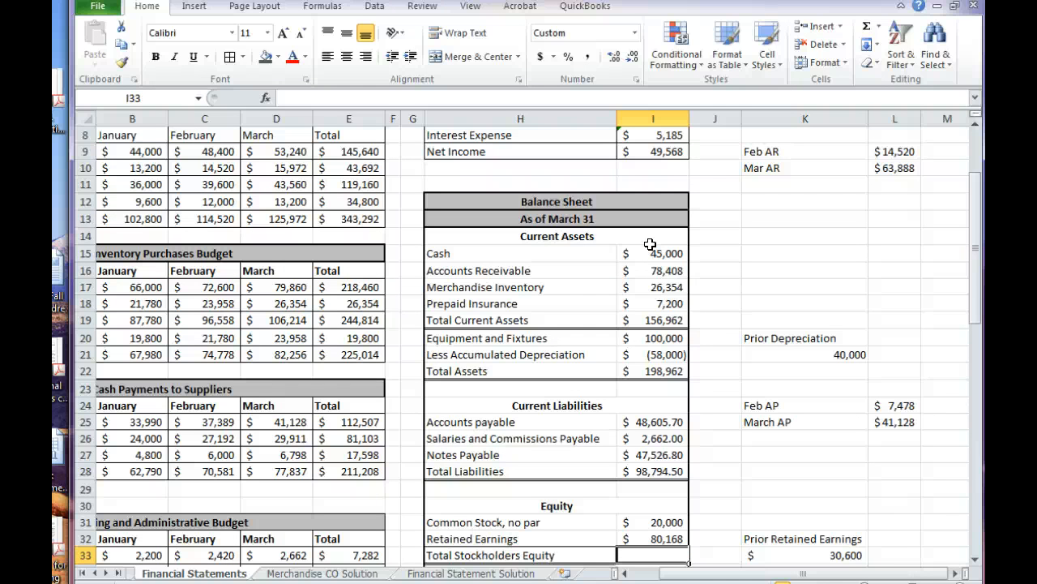
Calculate Total Stockholders Equity in I33 by adding Common Stock and Retained Earnings, I31+I32
{"action": "key", "text": "Return"}
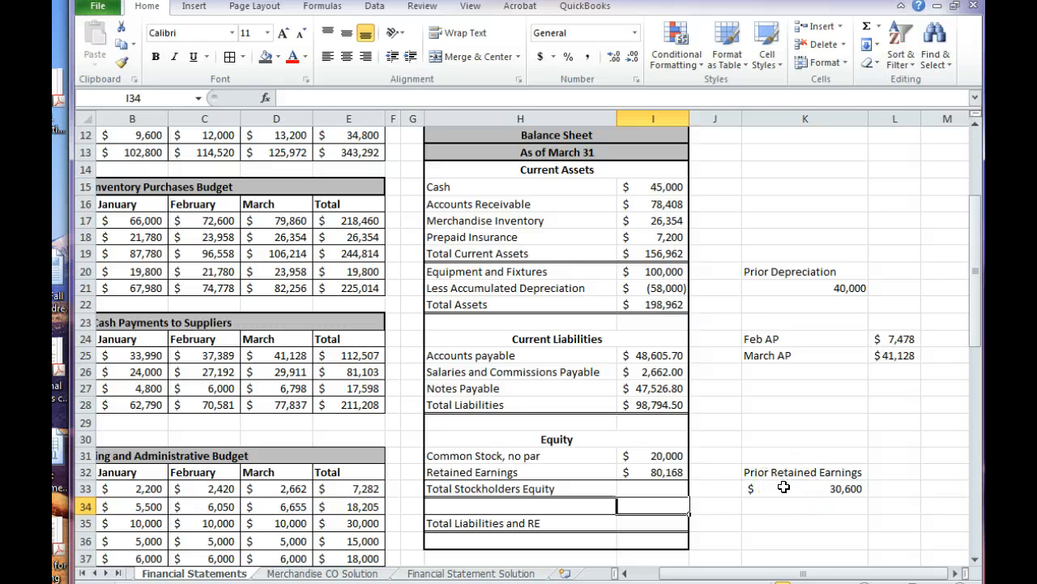
{"action": "key", "text": "Up"}
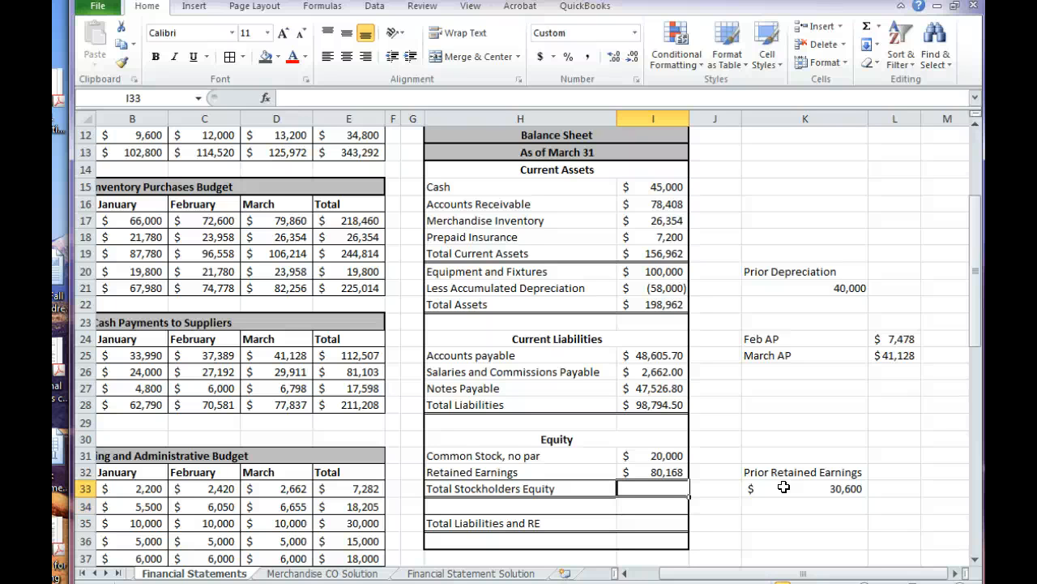
{"action": "type", "text": "="}
{"action": "key", "text": "Up"}
{"action": "key", "text": "Up"}
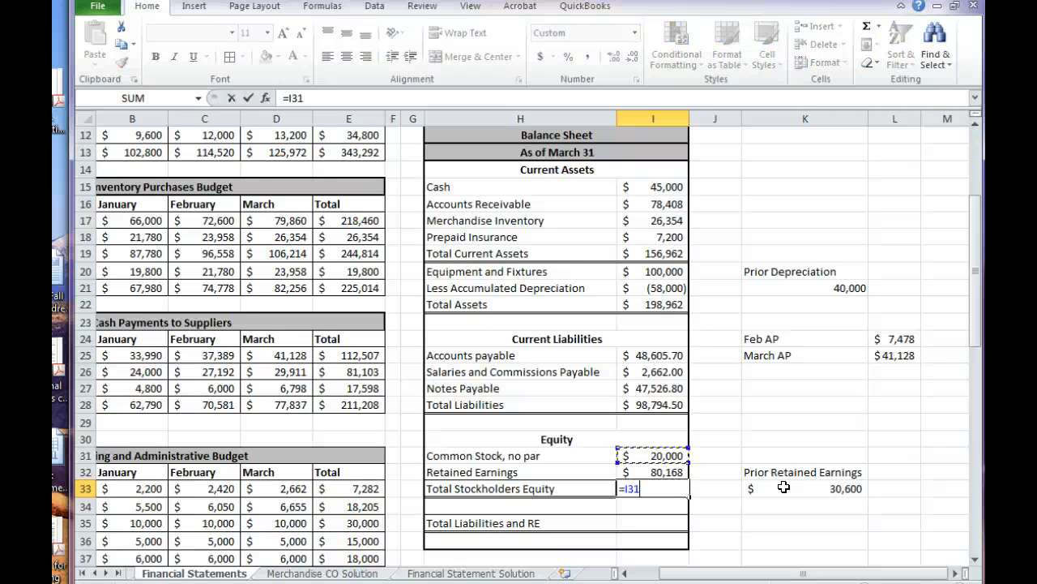
{"action": "type", "text": "+"}
Calculate Total Liabilities and RE in I35 by adding Total Stockholders Equity and Total Liabilities, I33+I28
{"action": "key", "text": "Up"}
{"action": "key", "text": "Return"}
{"action": "key", "text": "Down"}
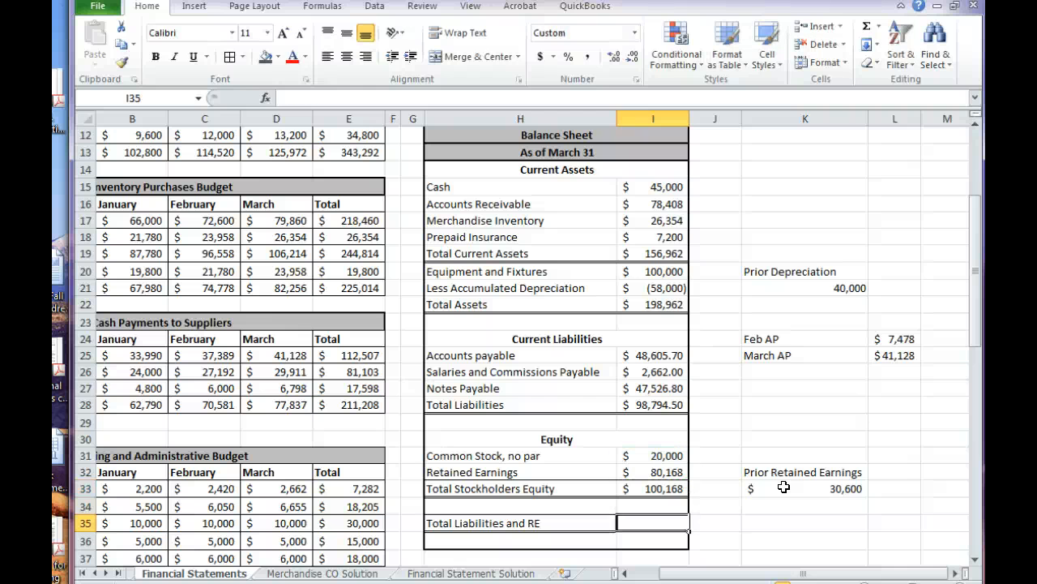
{"action": "type", "text": "="}
{"action": "key", "text": "Up"}
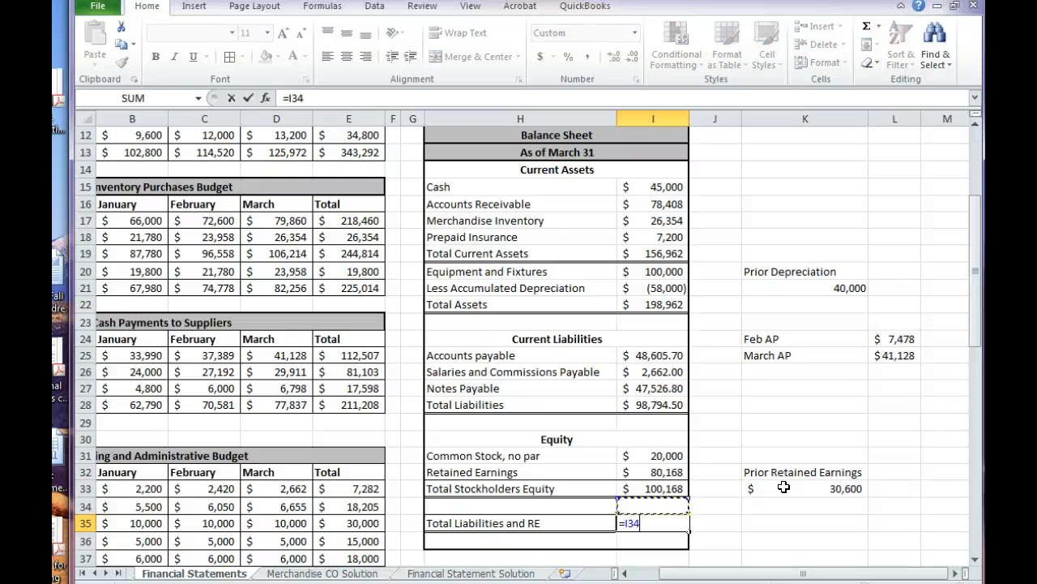
{"action": "key", "text": "Up"}
{"action": "type", "text": "+"}
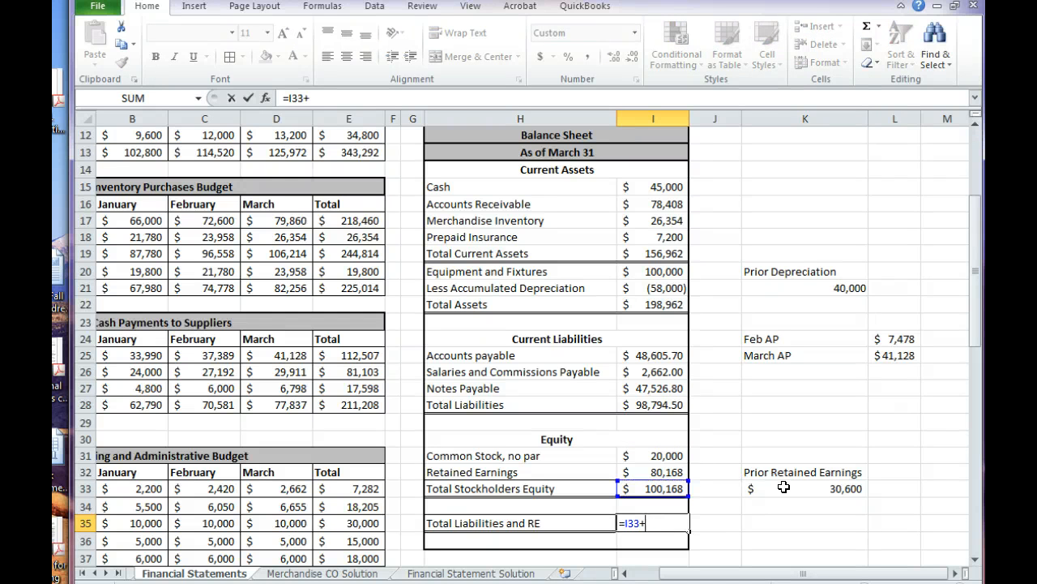
{"action": "key", "text": "Up"}
{"action": "key", "text": "Up"}
{"action": "key", "text": "Up"}
{"action": "key", "text": "Up"}
{"action": "key", "text": "Up"}
{"action": "key", "text": "Up"}
{"action": "key", "text": "Up"}
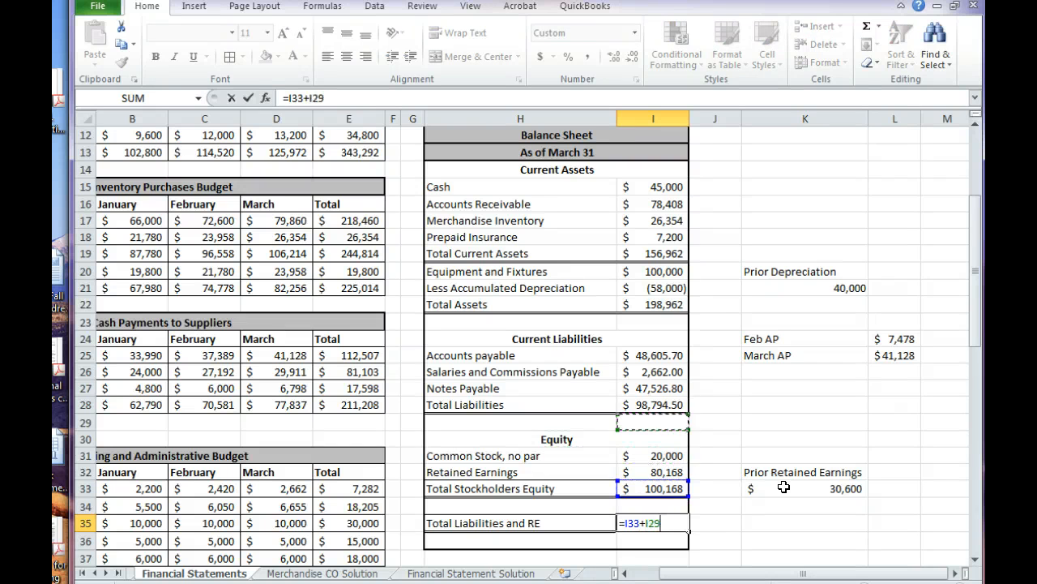
{"action": "key", "text": "Return"}
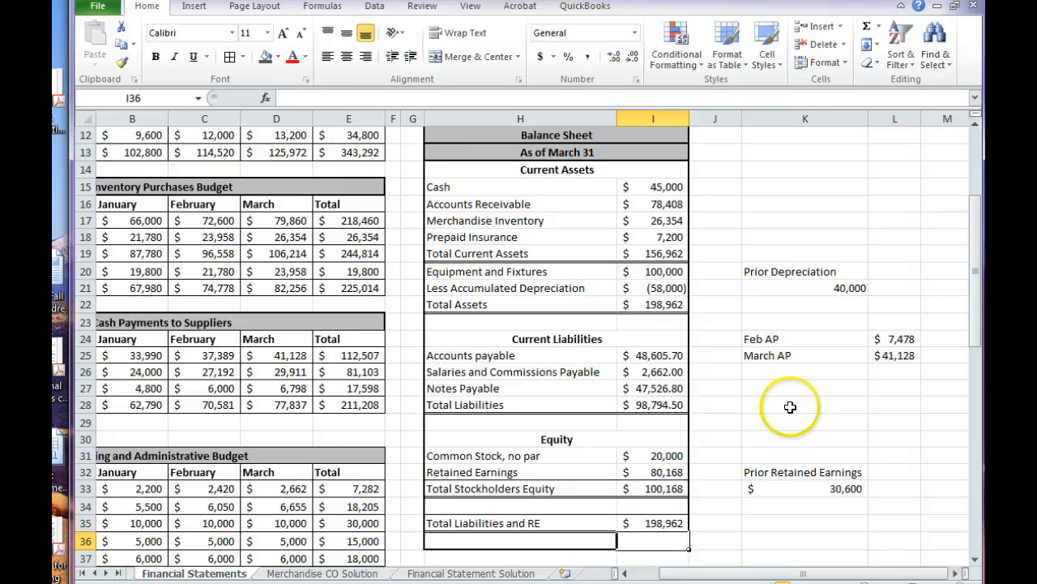
Format the liability amounts in I25:I28 to show no decimal places
{"action": "left_click_drag", "start_coordinate": [659, 355], "coordinate": [664, 404]}
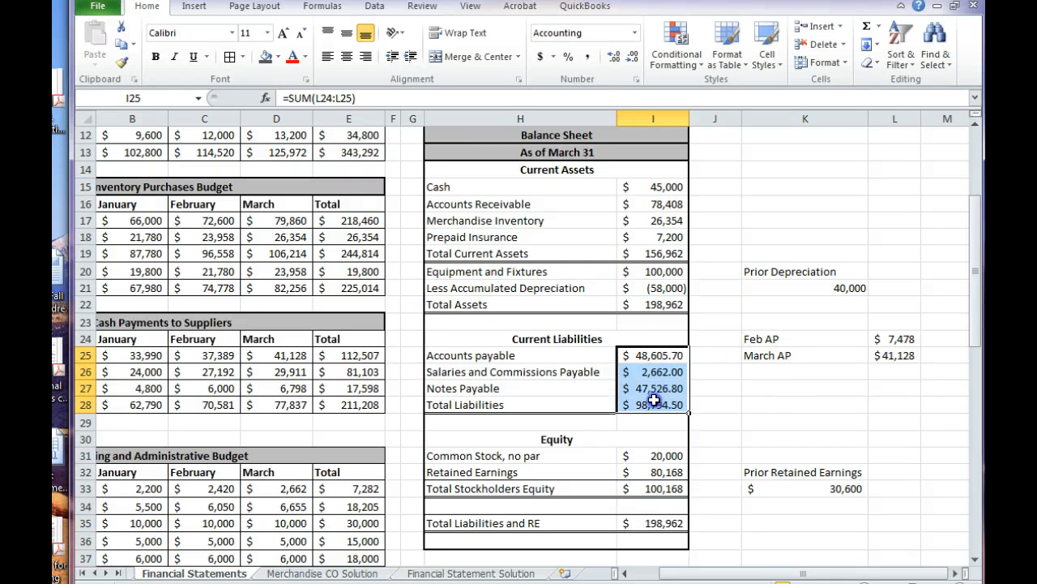
{"action": "left_click", "coordinate": [625, 58]}
{"action": "left_click", "coordinate": [625, 58]}
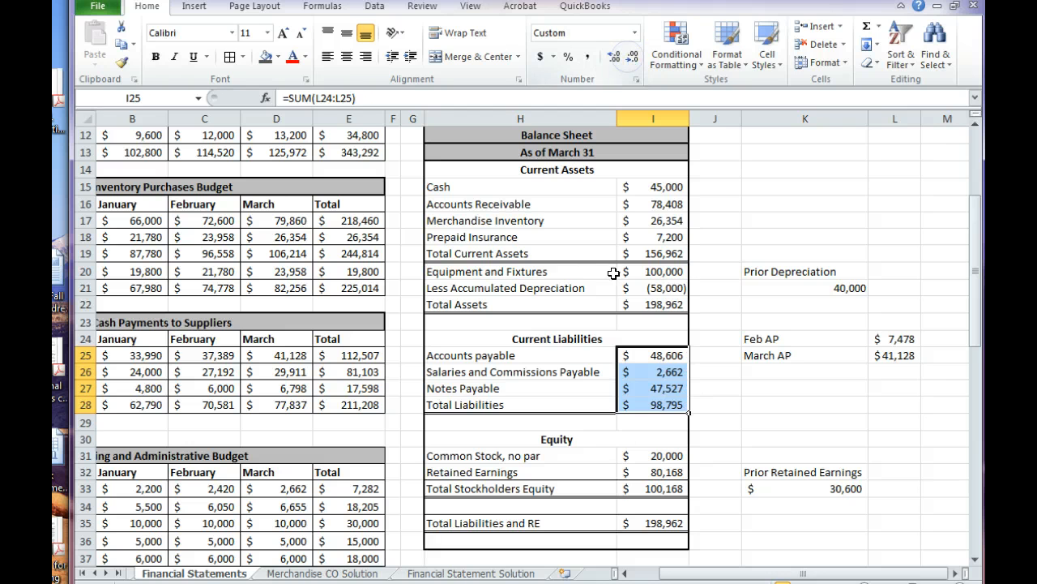
Compare Total Liabilities and RE in I35 with Total Assets in I22, and review the balance sheet and the insurance expense schedule below it
{"action": "left_click", "coordinate": [631, 509]}
{"action": "left_click", "coordinate": [633, 522]}
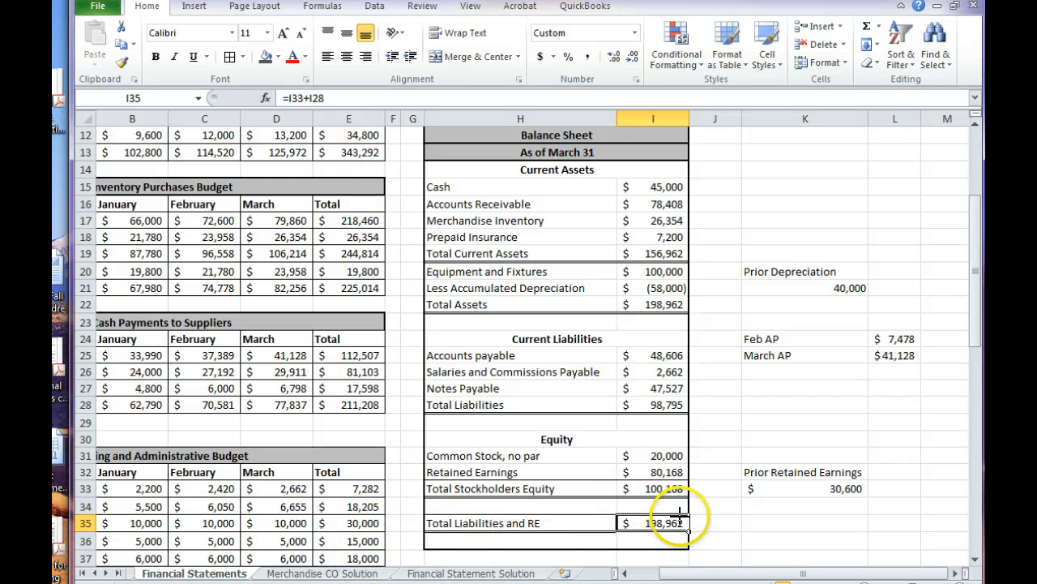
{"action": "mouse_move", "coordinate": [686, 525]}
{"action": "left_mouse_down"}
{"action": "mouse_move", "coordinate": [725, 518]}
{"action": "mouse_move", "coordinate": [705, 436]}
{"action": "mouse_move", "coordinate": [690, 274]}
{"action": "left_mouse_up"}
{"action": "mouse_move", "coordinate": [702, 309]}
{"action": "left_mouse_down"}
{"action": "mouse_move", "coordinate": [660, 297]}
{"action": "mouse_move", "coordinate": [628, 304]}
{"action": "mouse_move", "coordinate": [661, 321]}
{"action": "mouse_move", "coordinate": [695, 309]}
{"action": "left_mouse_up"}
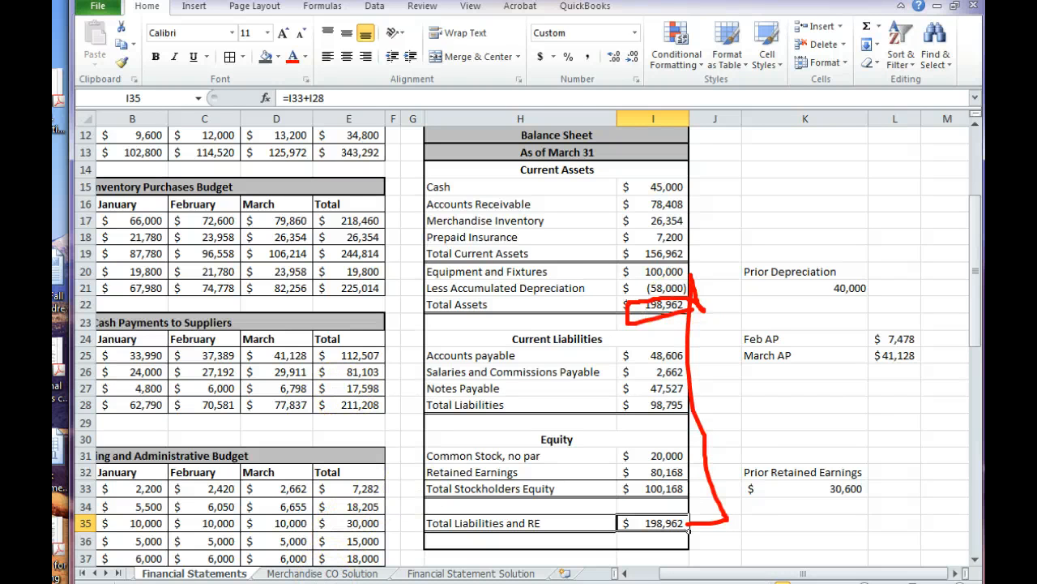
{"action": "left_click", "coordinate": [723, 506]}
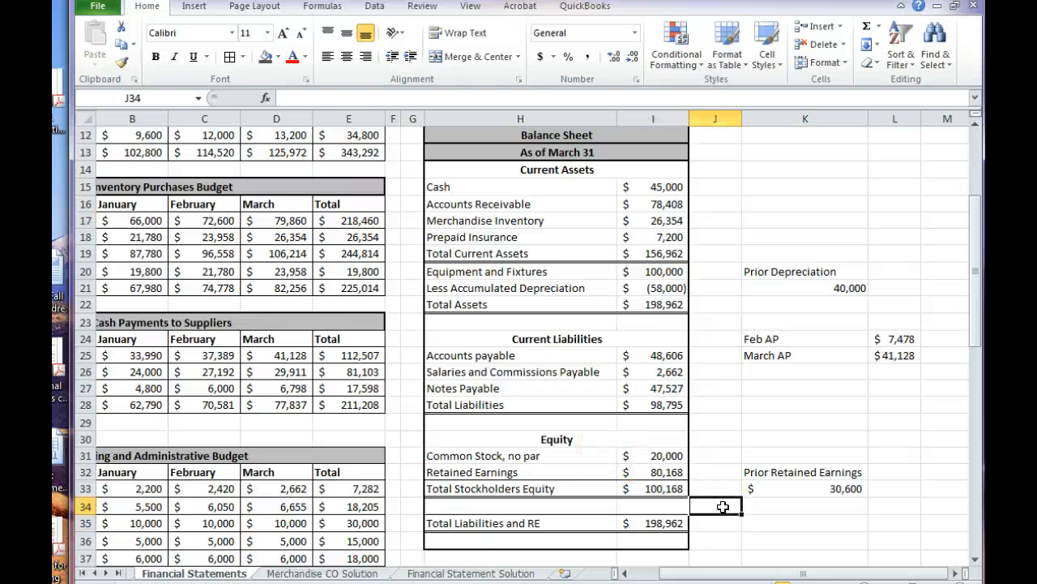
{"action": "scroll", "coordinate": [723, 505], "scroll_direction": "down", "scroll_amount": 2}
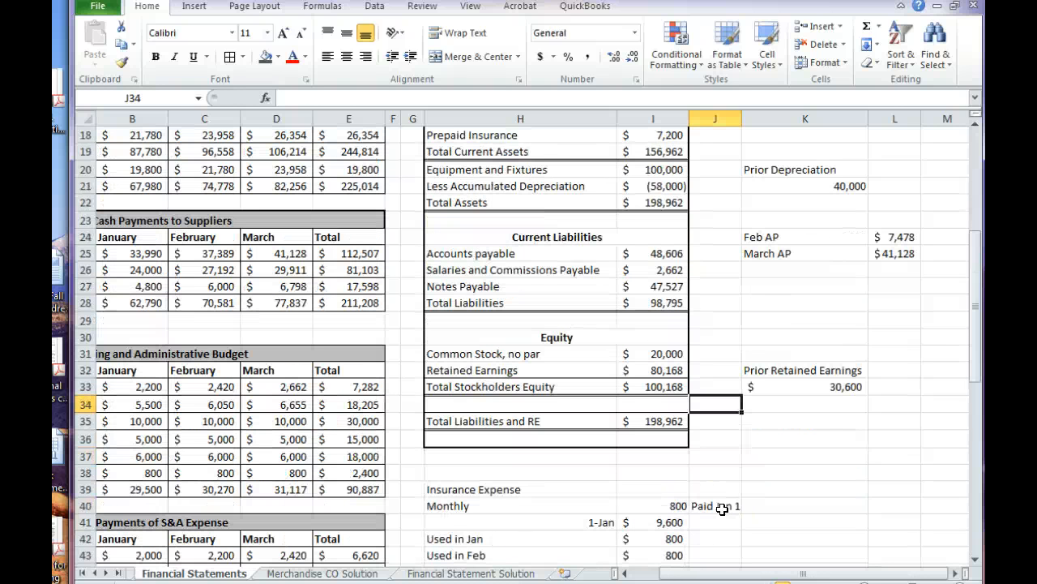
{"action": "scroll", "coordinate": [722, 507], "scroll_direction": "down", "scroll_amount": 2}
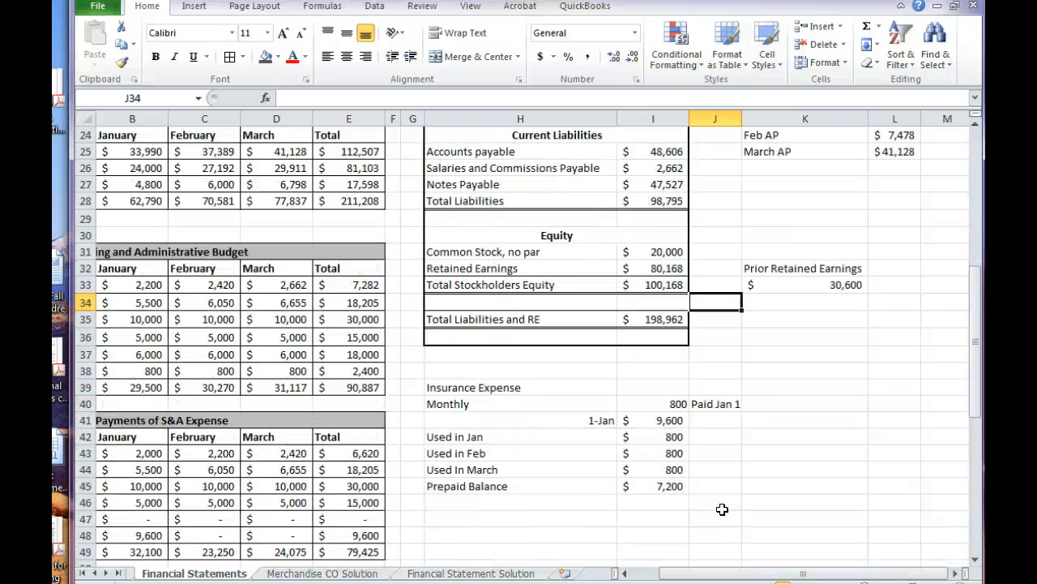
{"action": "scroll", "coordinate": [723, 509], "scroll_direction": "up", "scroll_amount": 5}
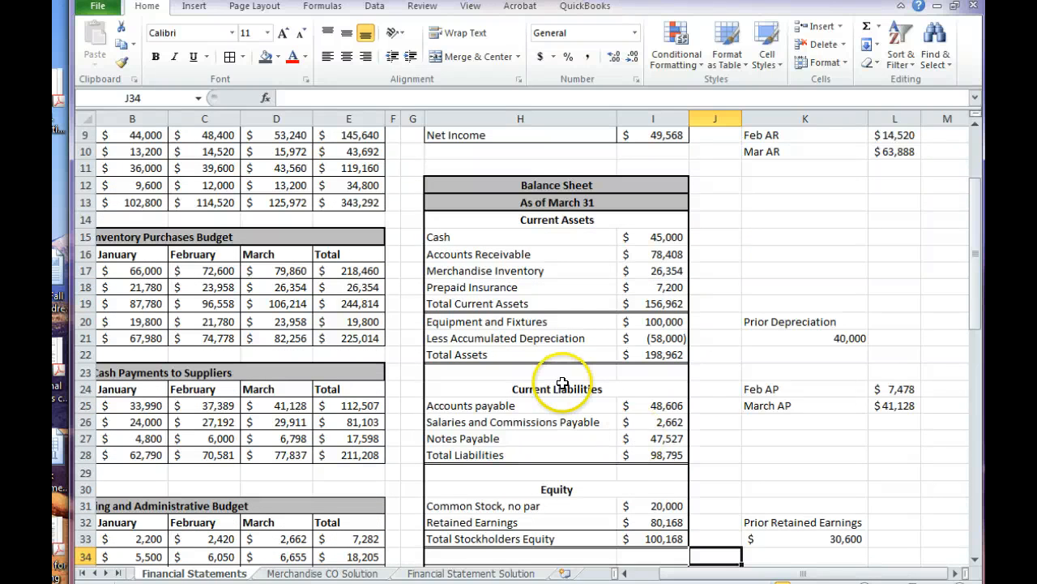
{"action": "left_click", "coordinate": [417, 416]}
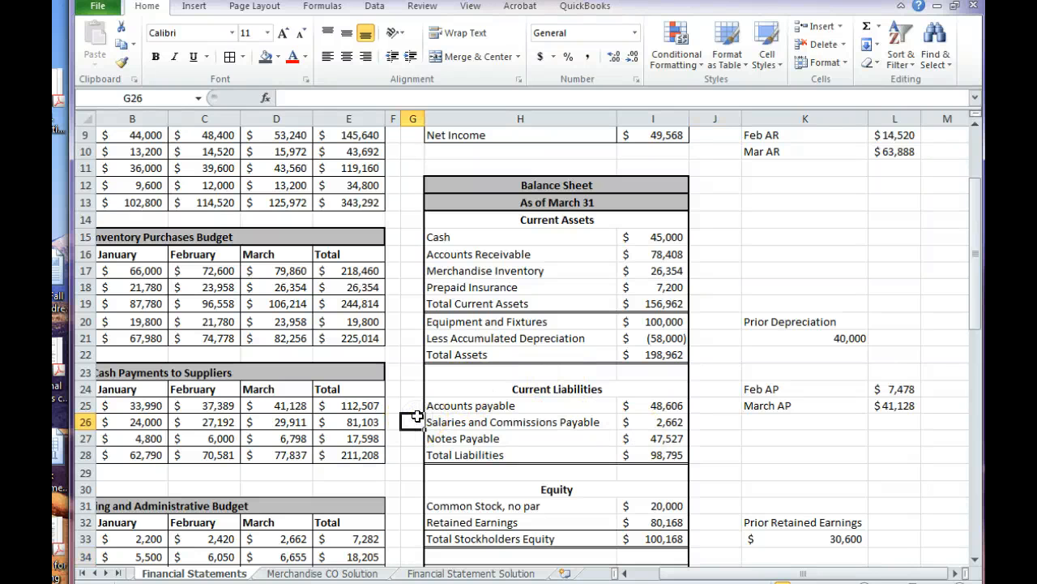